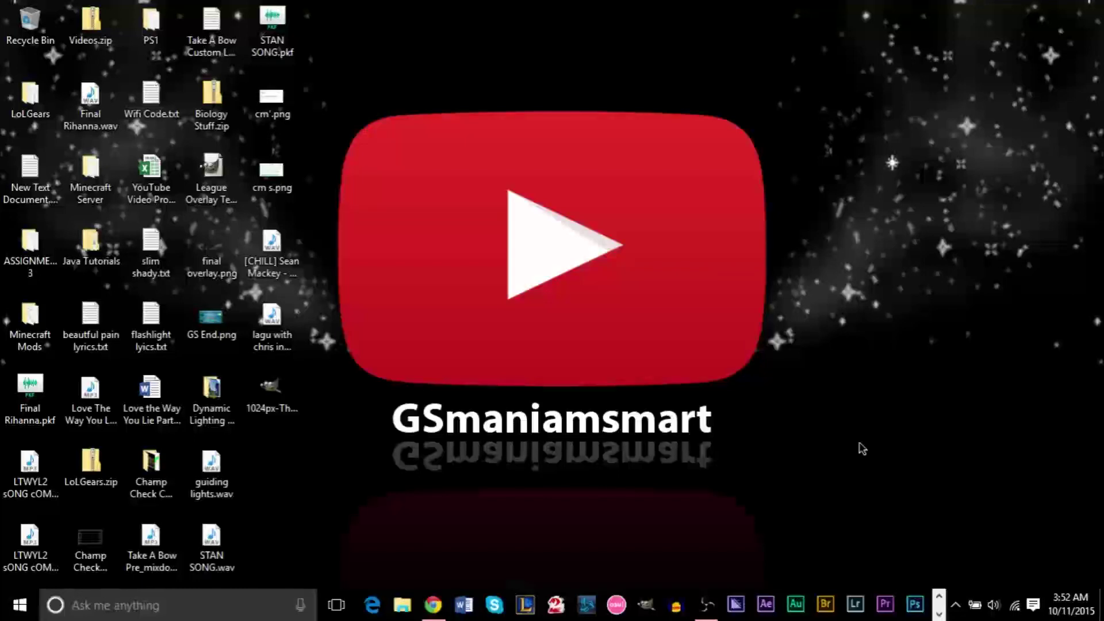
Step: Launch GIMP from its taskbar icon and wait for the empty workspace
left_click(648, 602)
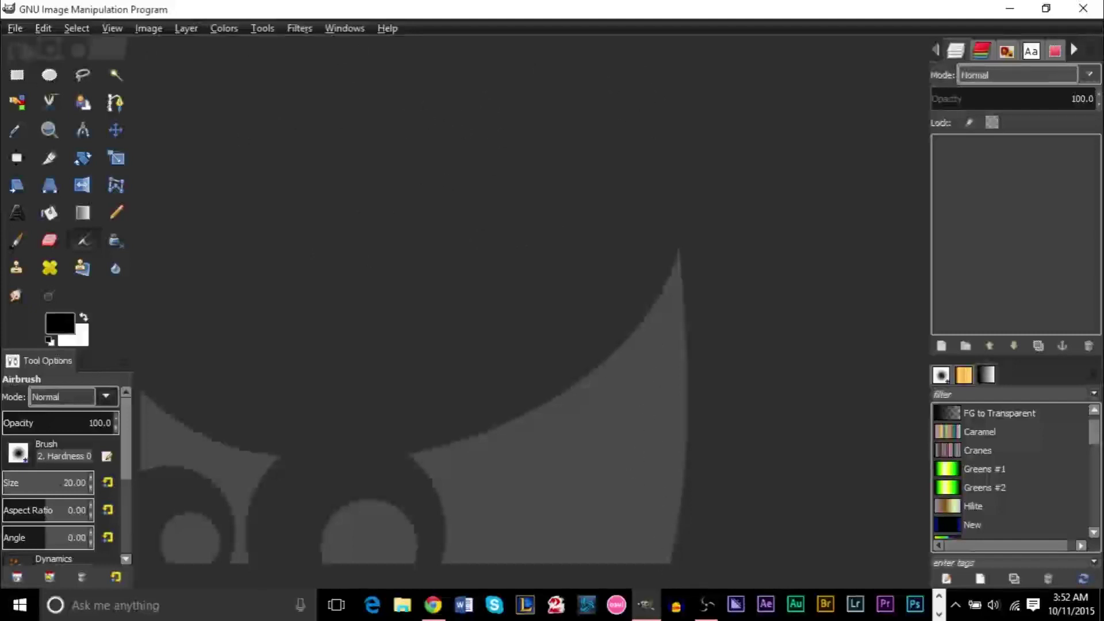
Step: Create a new 700×350 pixel image via File > New
left_click(15, 28)
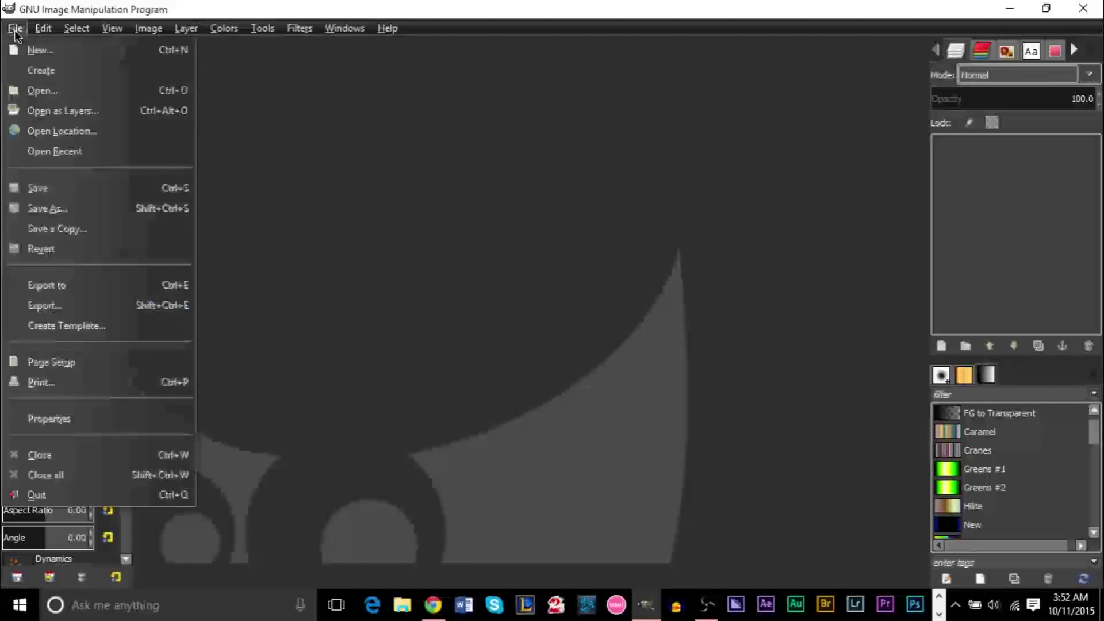
left_click(28, 50)
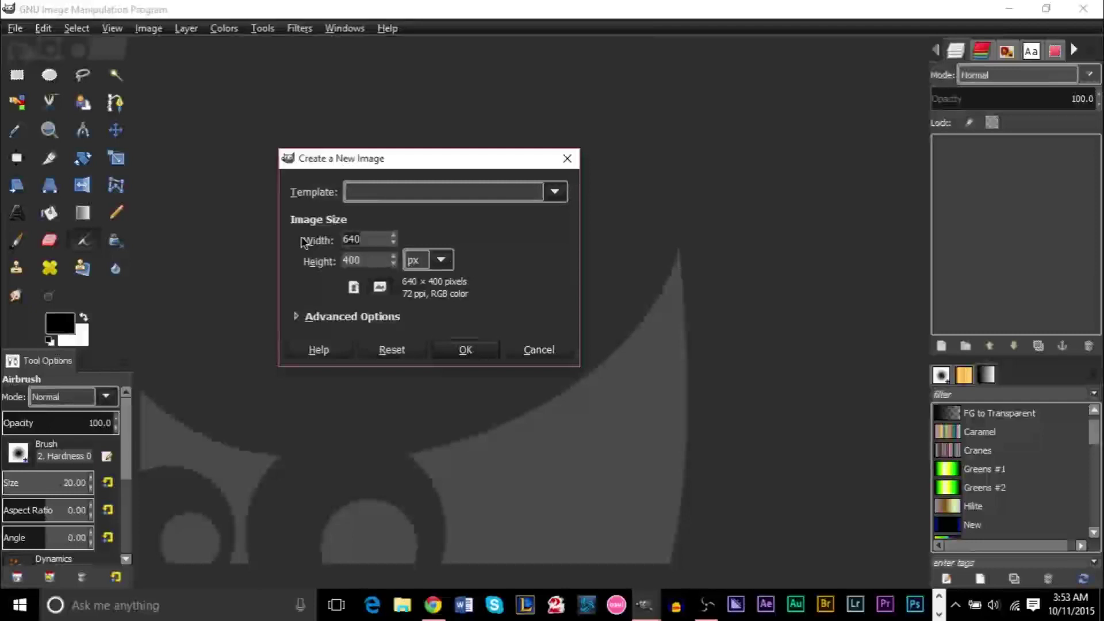
type("700")
key("Tab")
type("3")
key("Return")
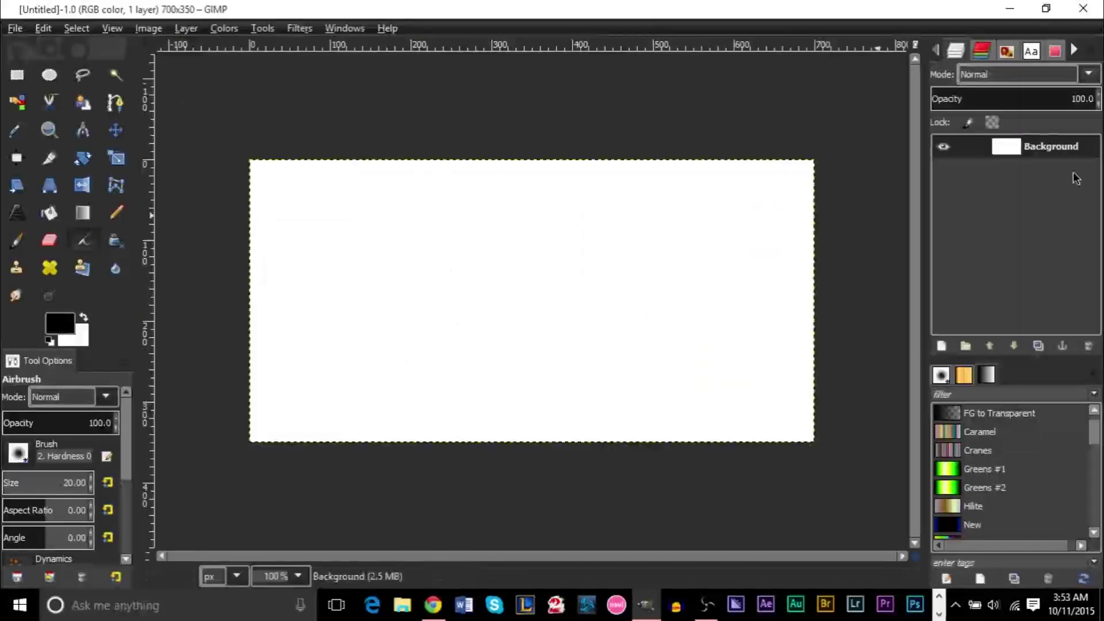
Step: Bucket-fill the Background layer solid black
left_click(43, 215)
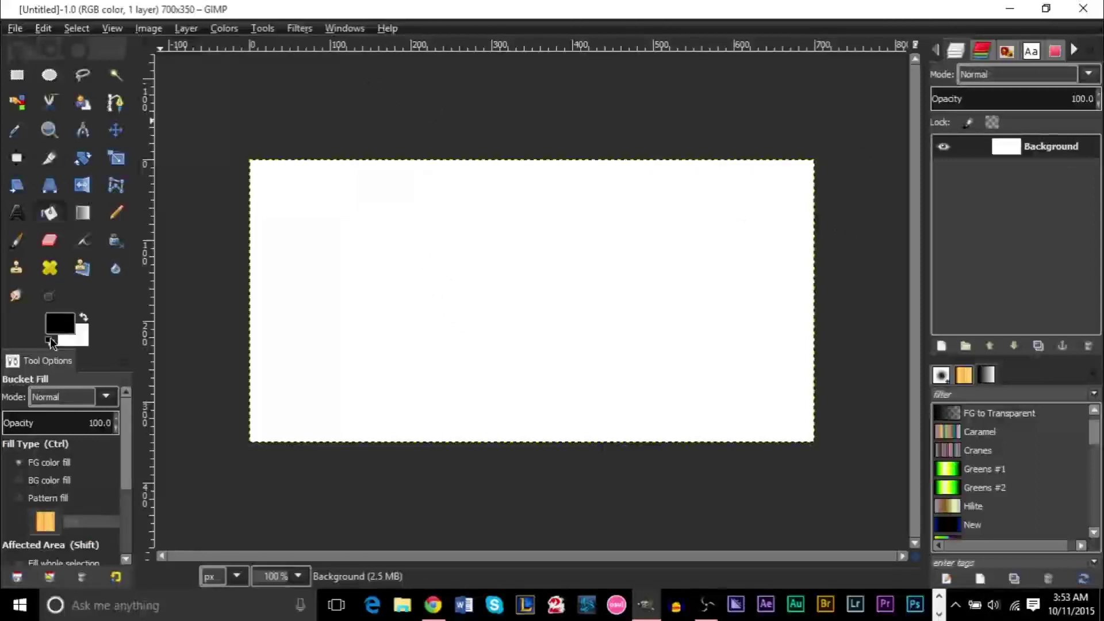
left_click(487, 318)
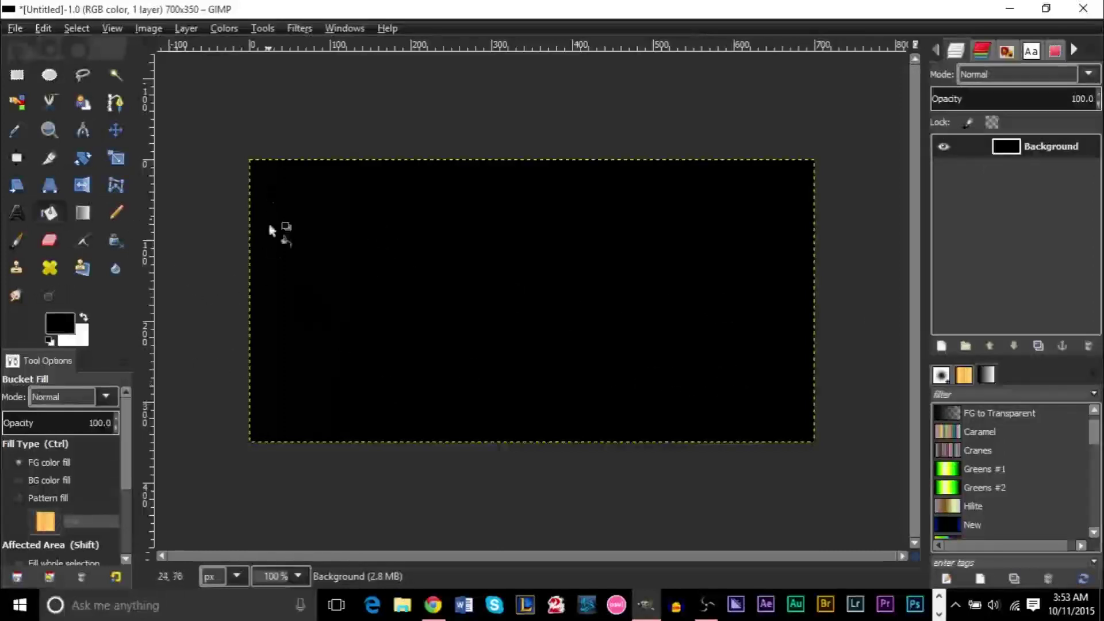
left_click(49, 75)
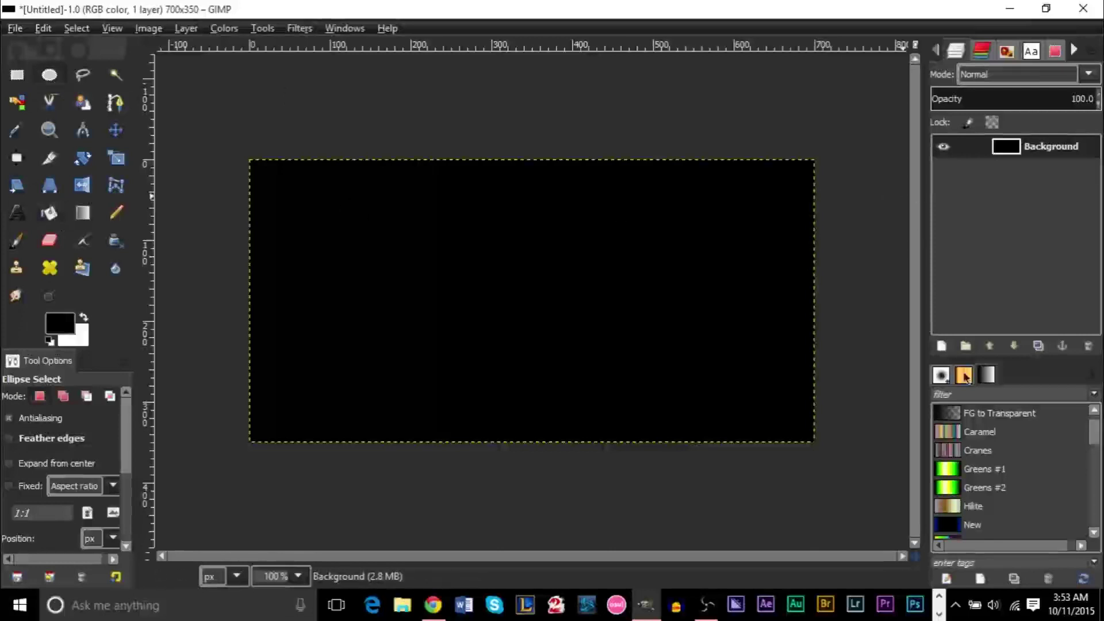
Step: On a new transparent layer, fill a white ellipse hill at the canvas's lower left
left_click(941, 345)
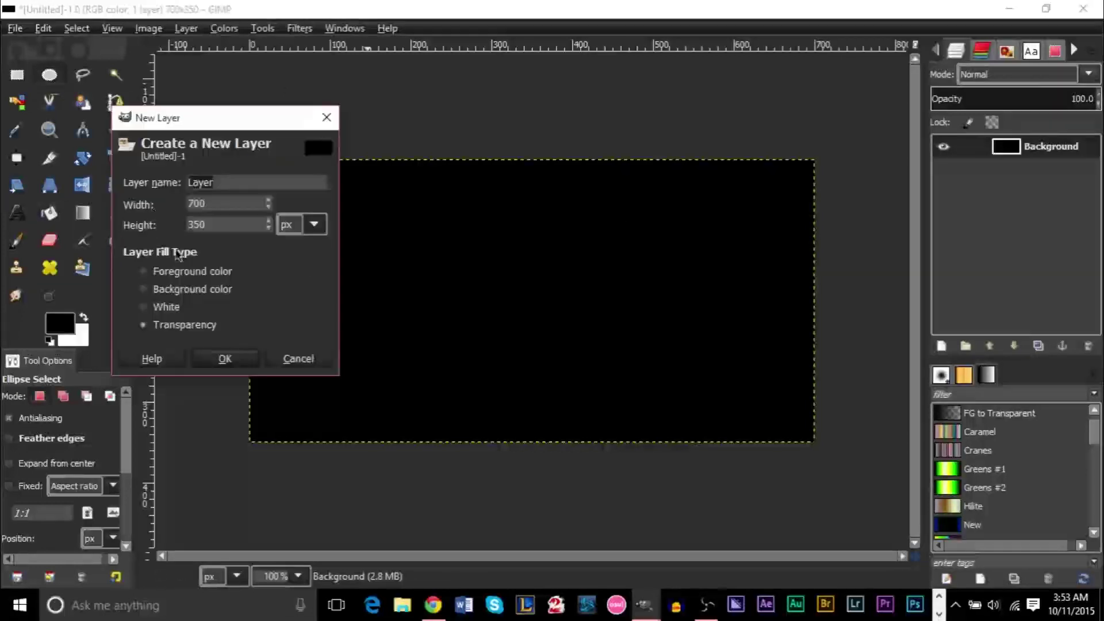
left_click(226, 359)
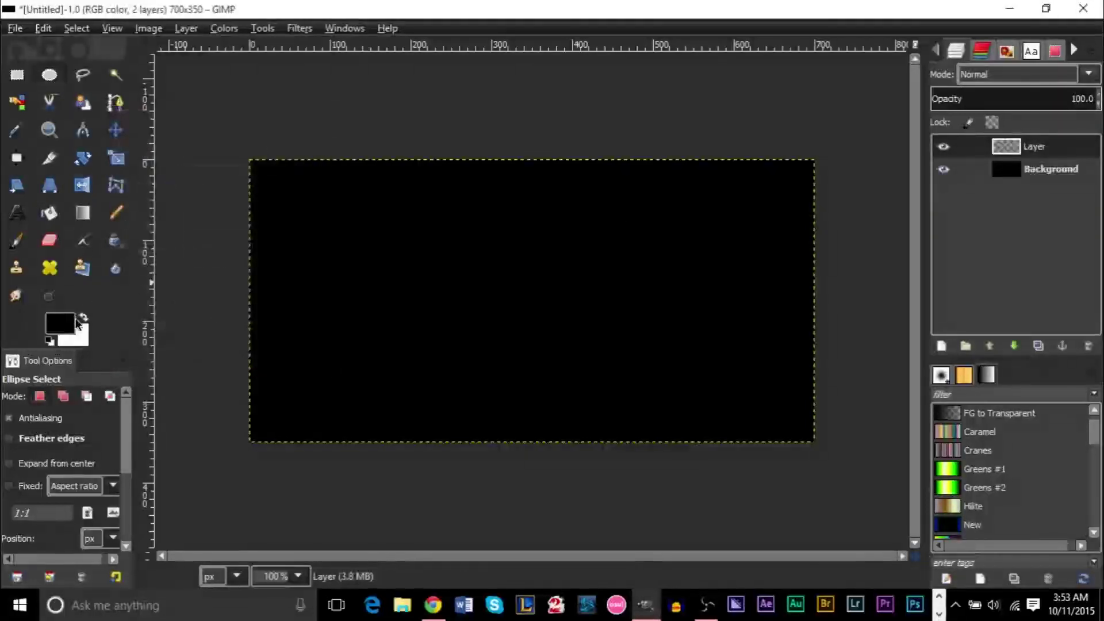
left_click(82, 318)
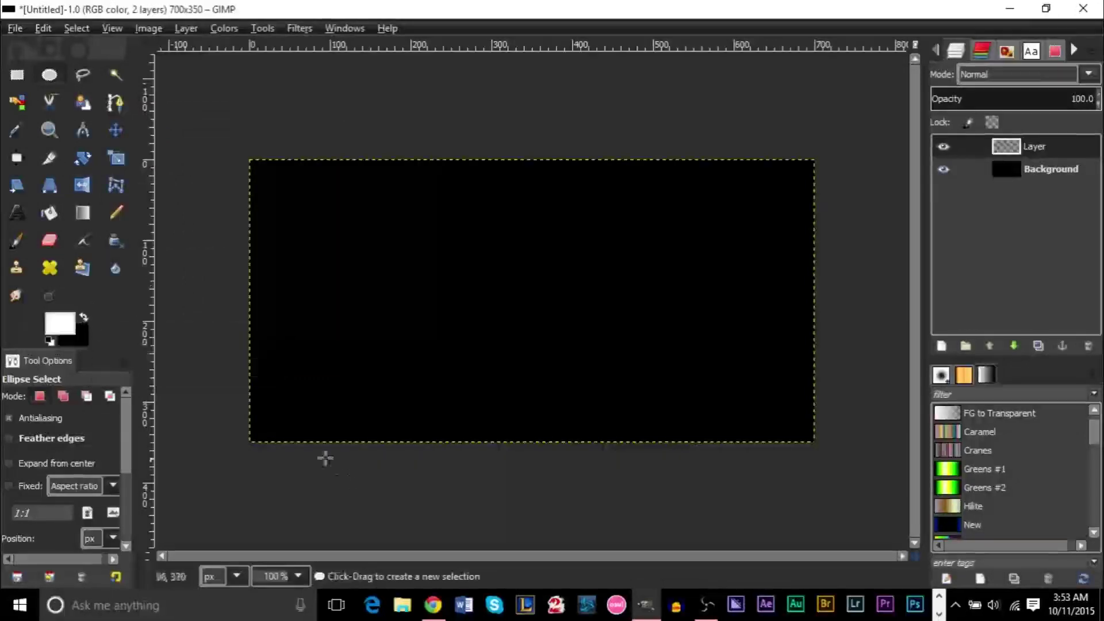
left_click_drag(211, 357, 431, 524)
left_click_drag(301, 414, 278, 424)
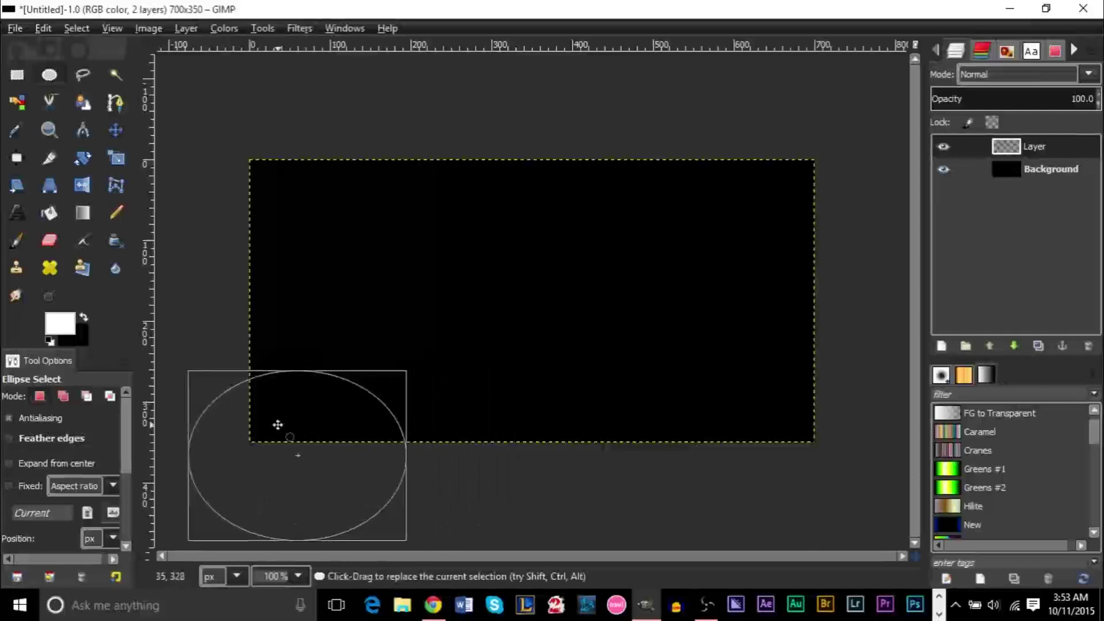
left_click_drag(399, 458, 452, 463)
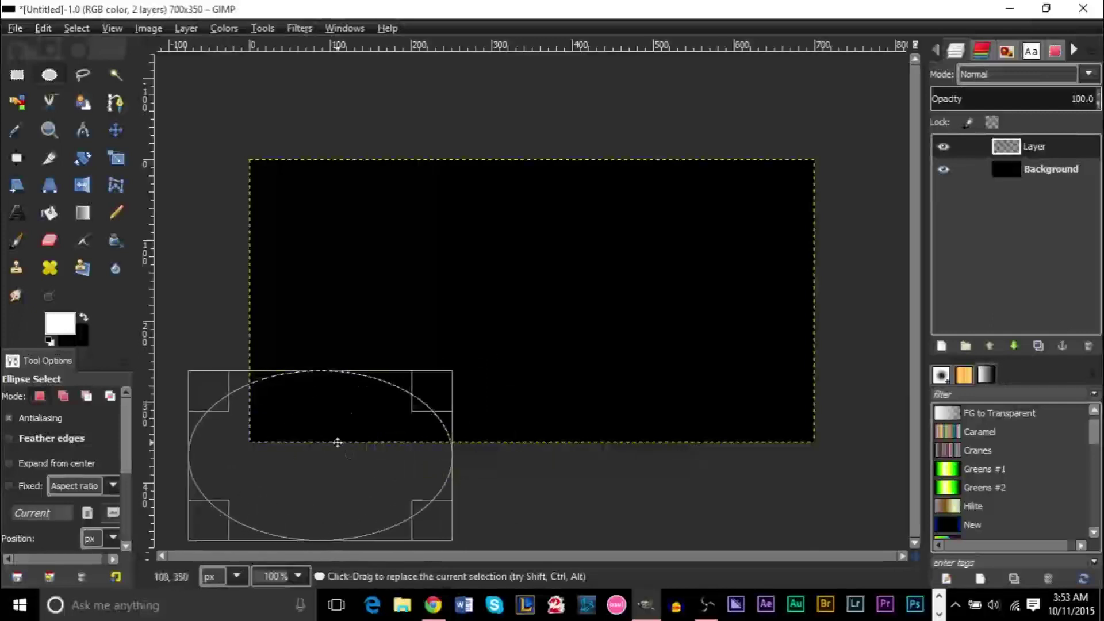
mouse_move(340, 460)
left_mouse_down()
mouse_move(333, 439)
mouse_move(350, 462)
left_mouse_up()
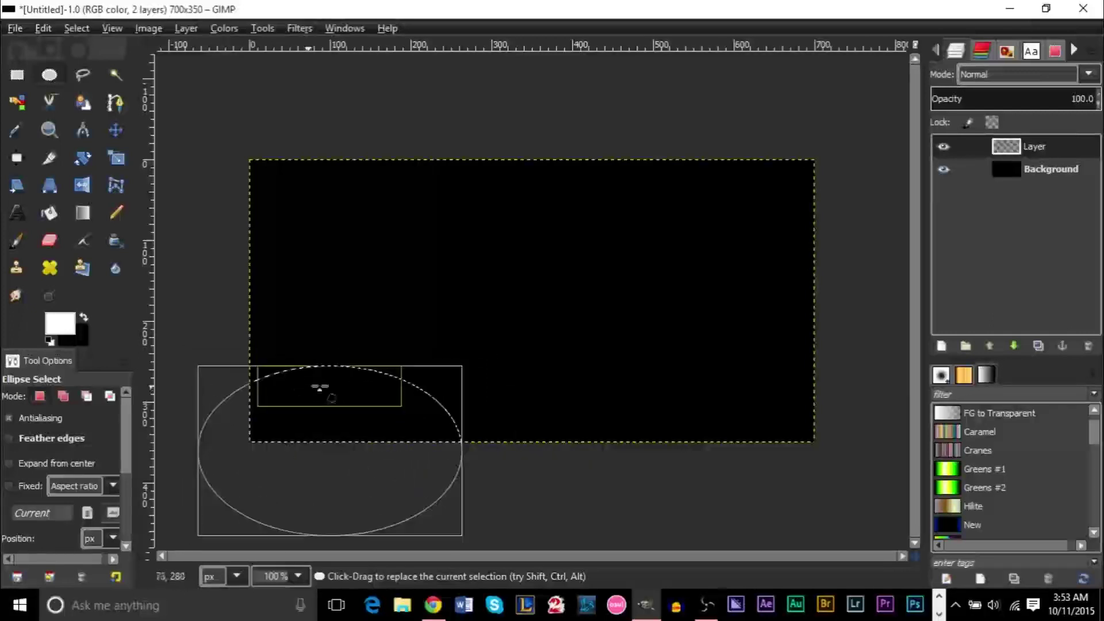
left_click_drag(348, 419, 342, 418)
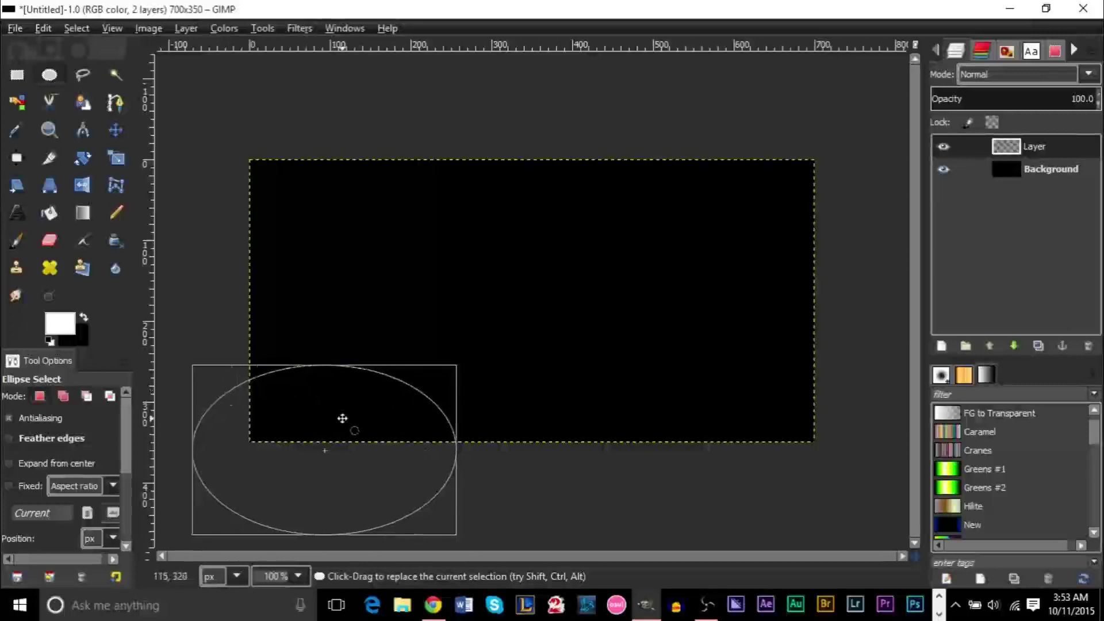
left_click(49, 213)
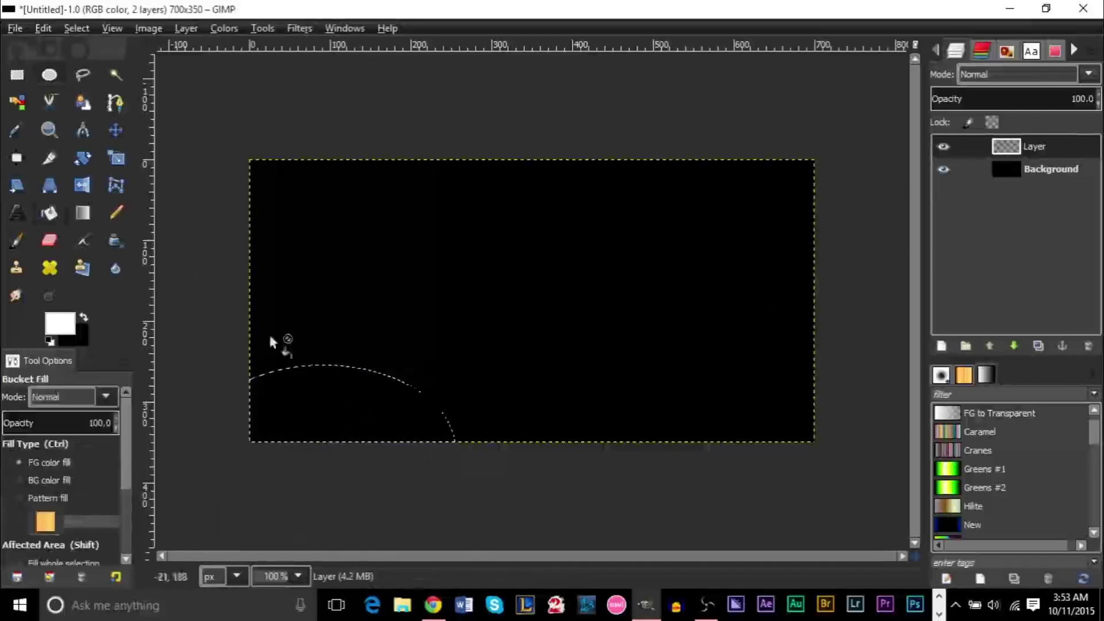
left_click(318, 387)
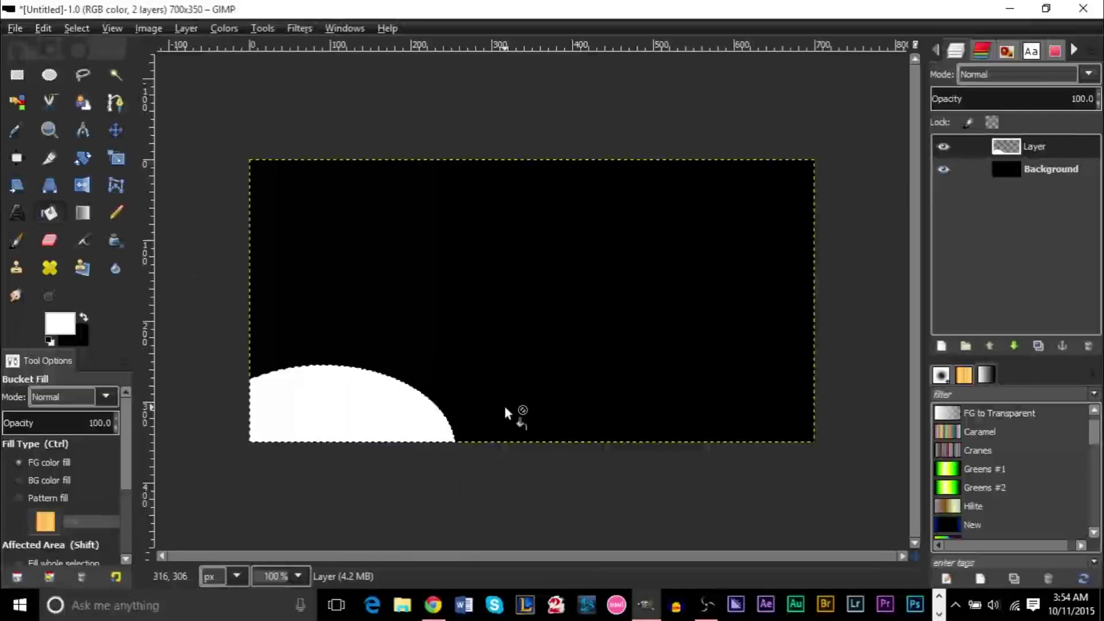
Step: On Layer #1, fill a second white ellipse hill along the bottom centre, then deselect
left_click(941, 346)
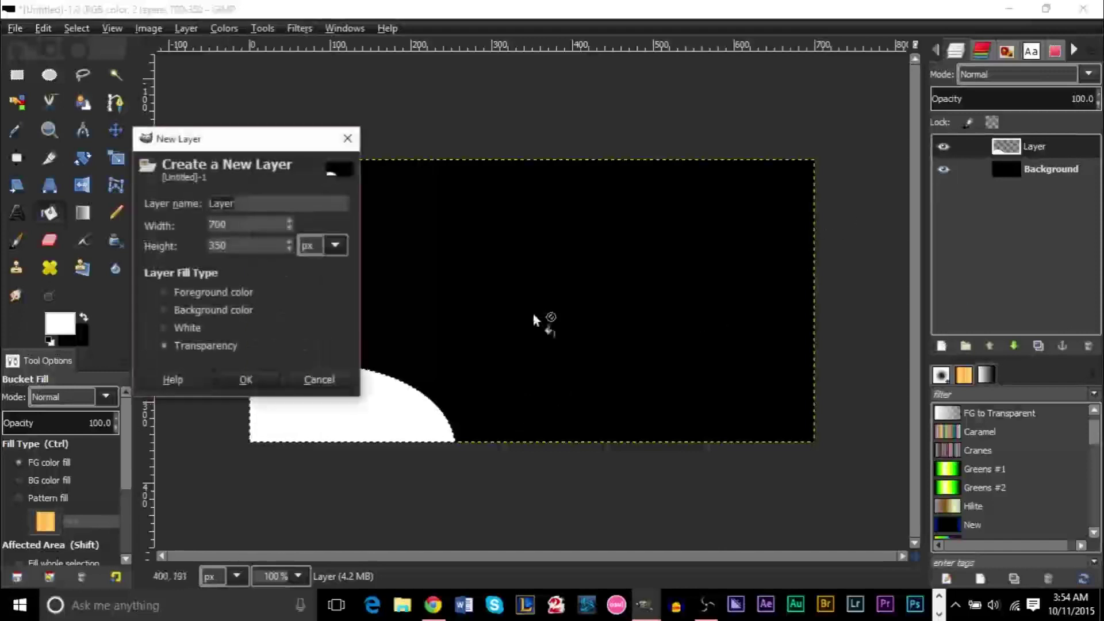
left_click(252, 380)
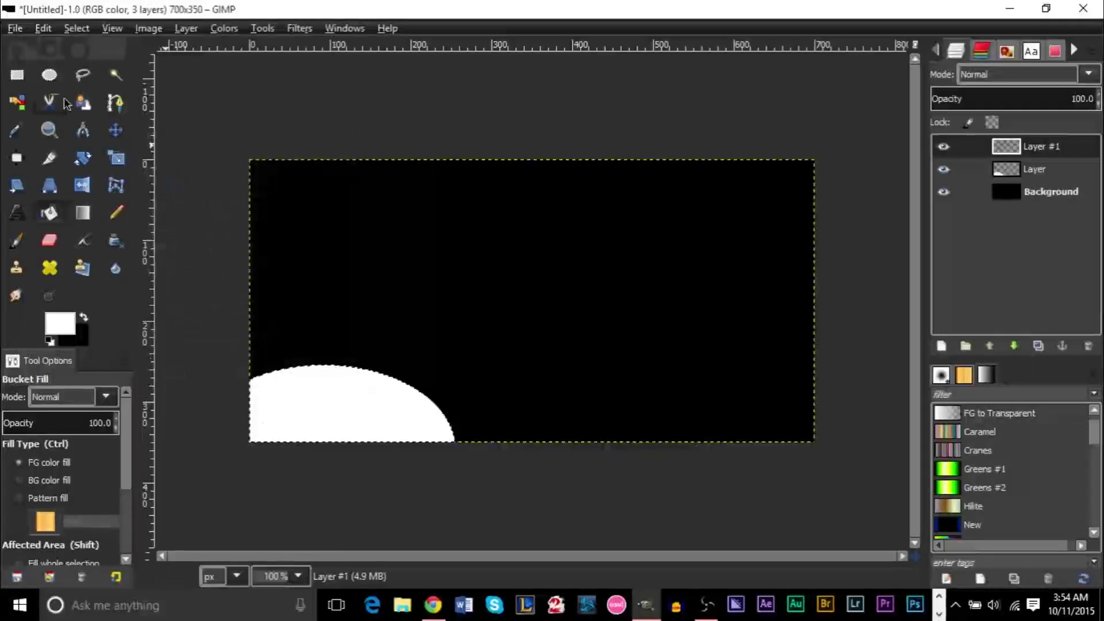
left_click(52, 76)
left_click_drag(394, 379, 668, 547)
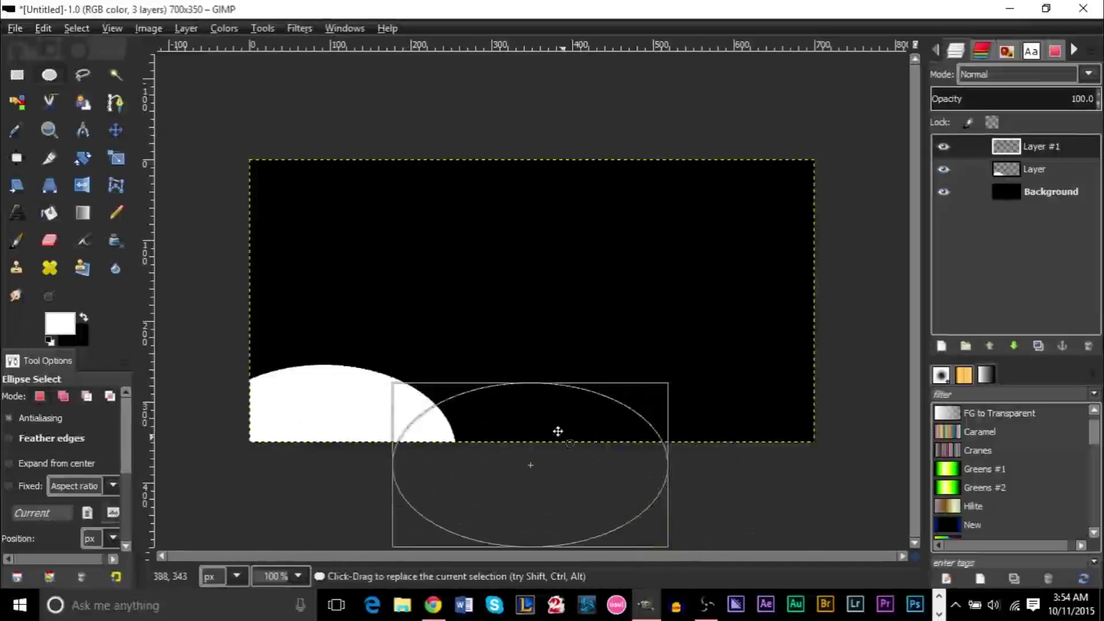
left_click_drag(558, 431, 554, 429)
left_click_drag(638, 429, 663, 434)
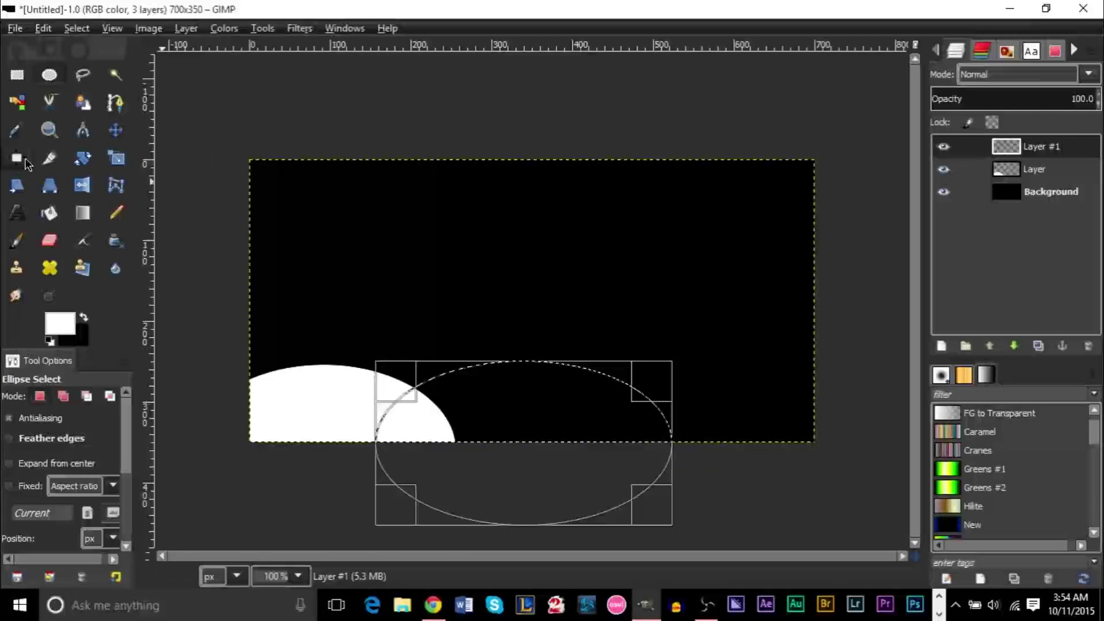
left_click(49, 213)
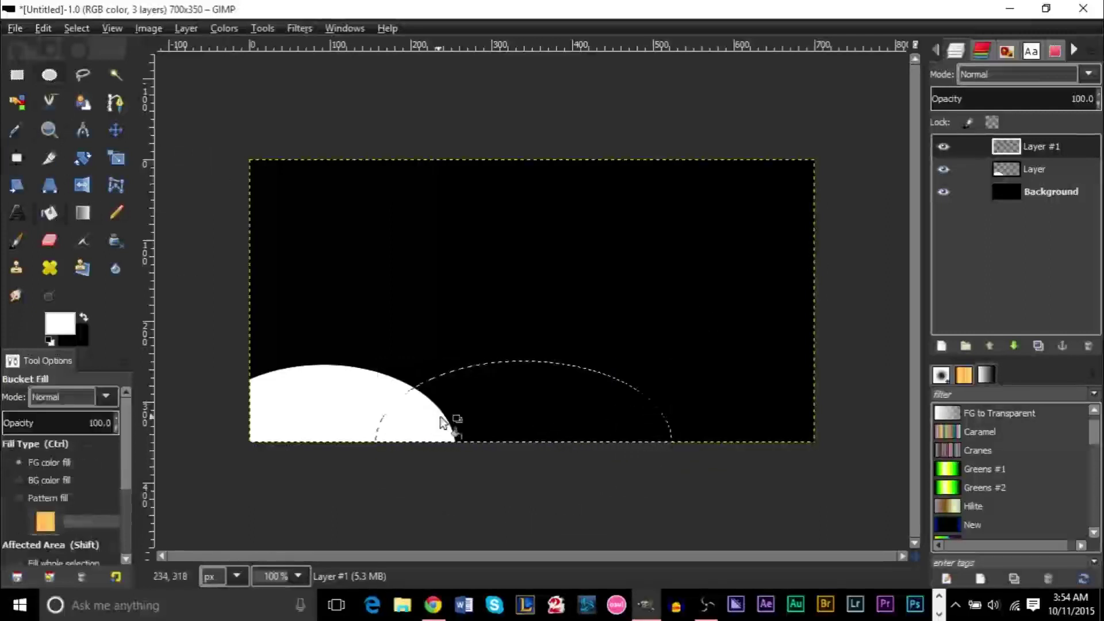
left_click(480, 414)
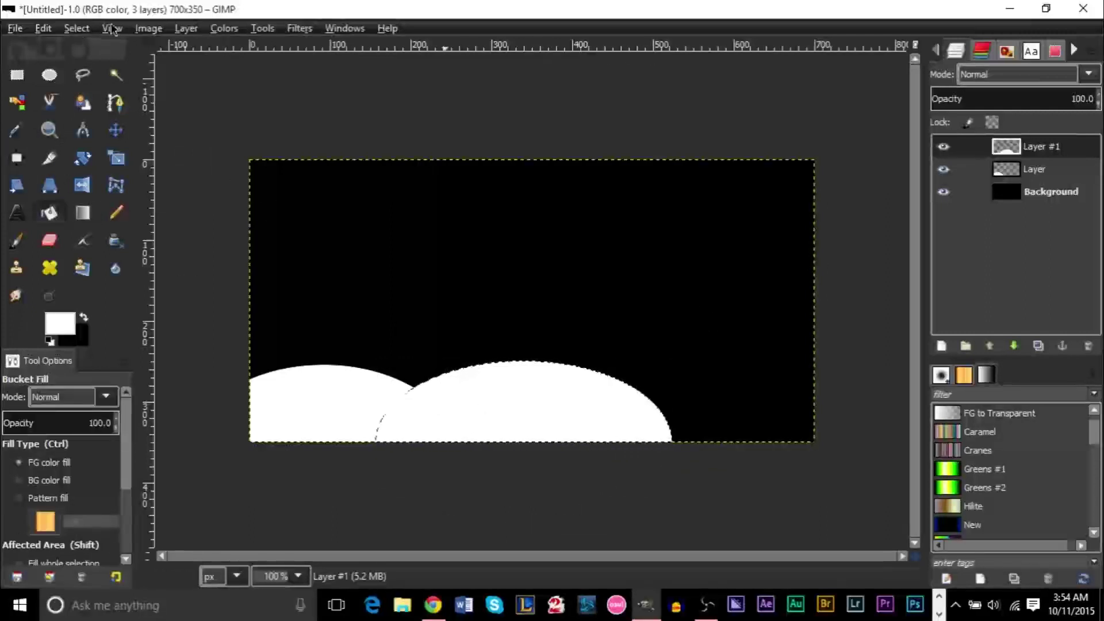
left_click(43, 28)
left_click(95, 70)
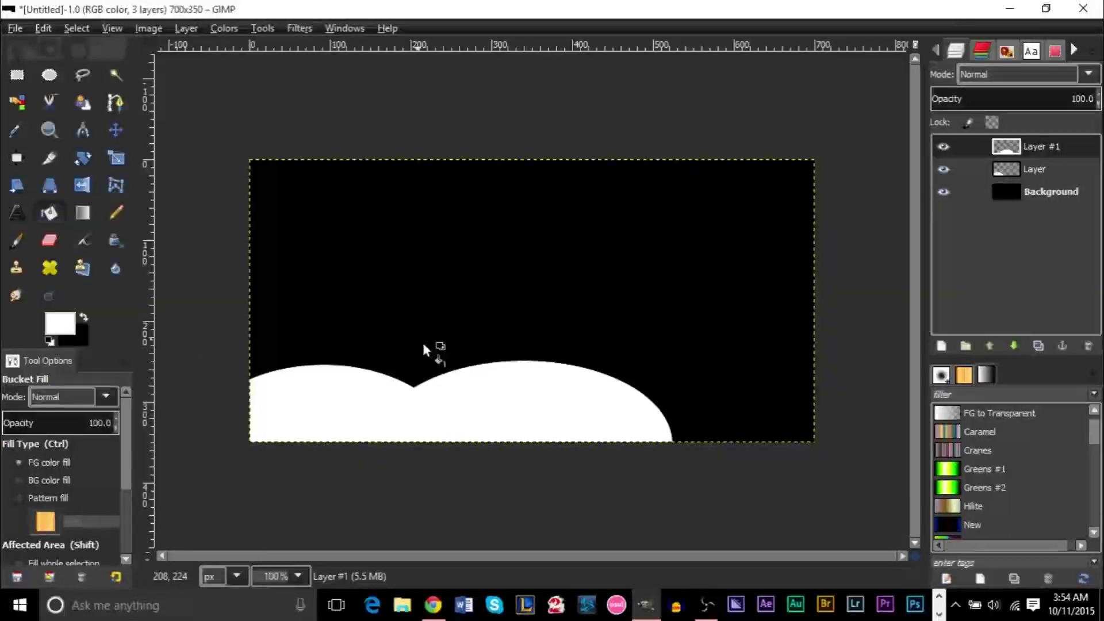
Step: Add Layer #2 and fill a white ellipse over the lower-right corner, then deselect
left_click(939, 345)
left_click(139, 270)
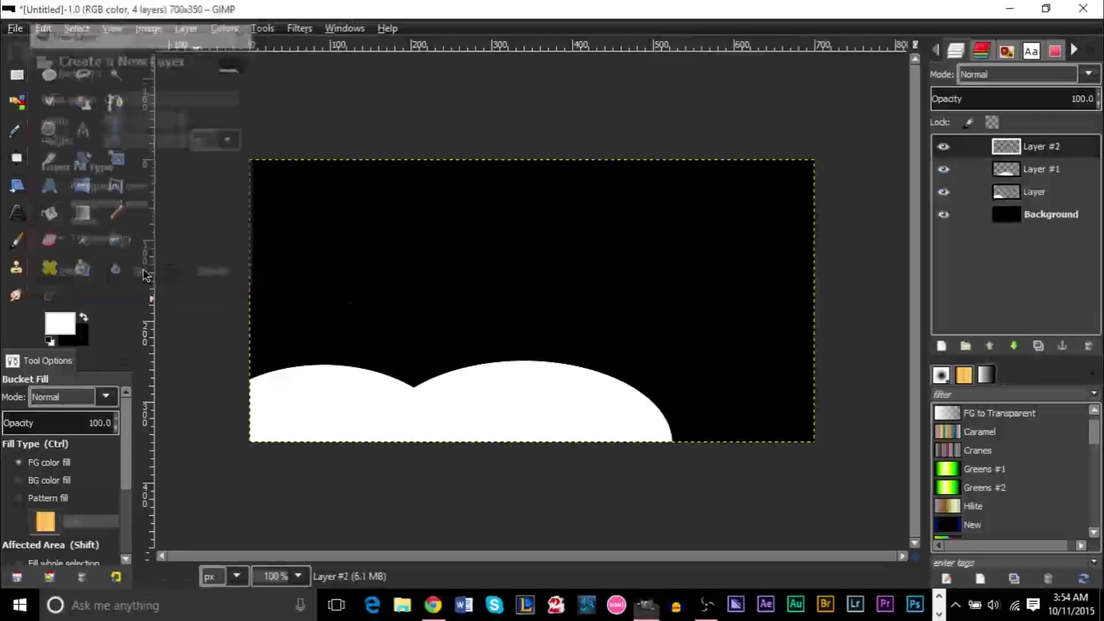
key("e")
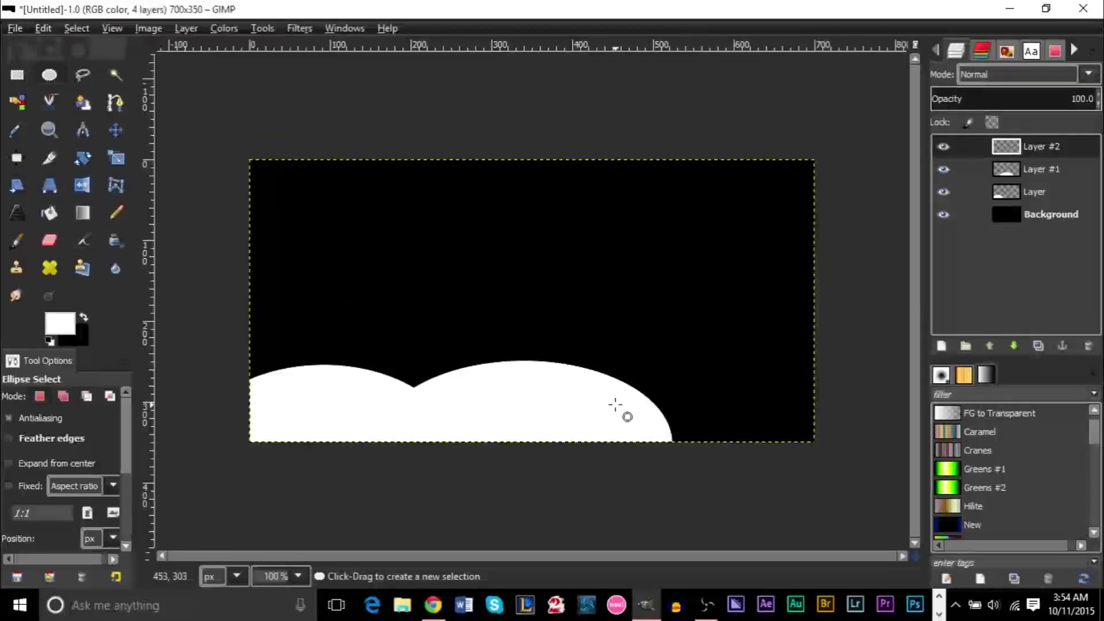
left_click_drag(615, 403, 888, 552)
left_click_drag(796, 479, 795, 440)
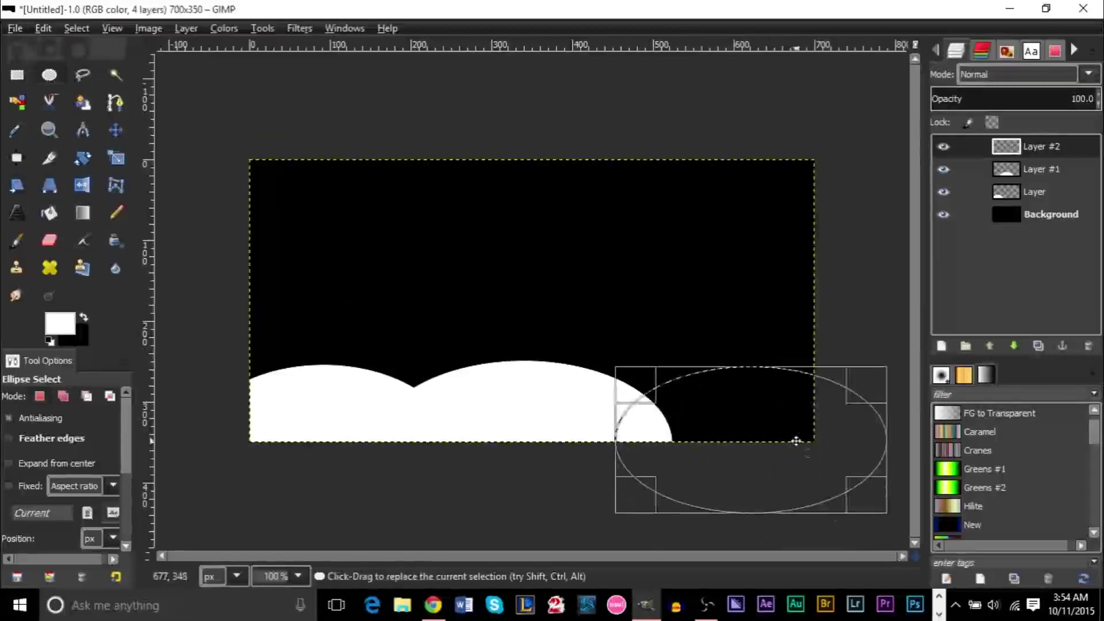
left_click_drag(863, 435, 938, 435)
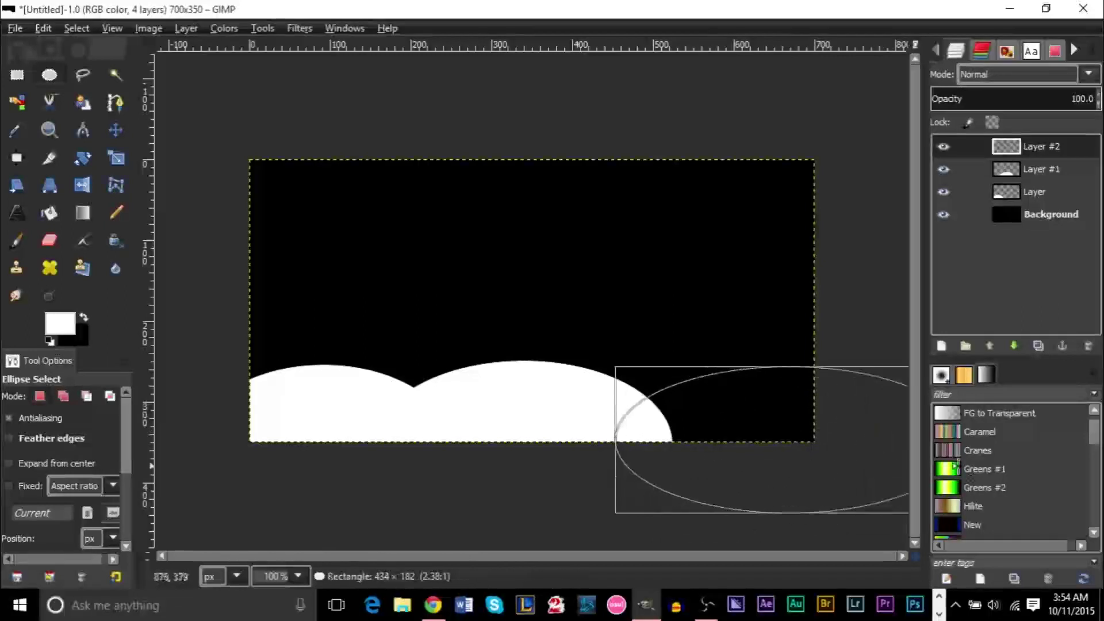
mouse_move(754, 424)
left_mouse_down()
mouse_move(778, 424)
mouse_move(736, 414)
left_mouse_up()
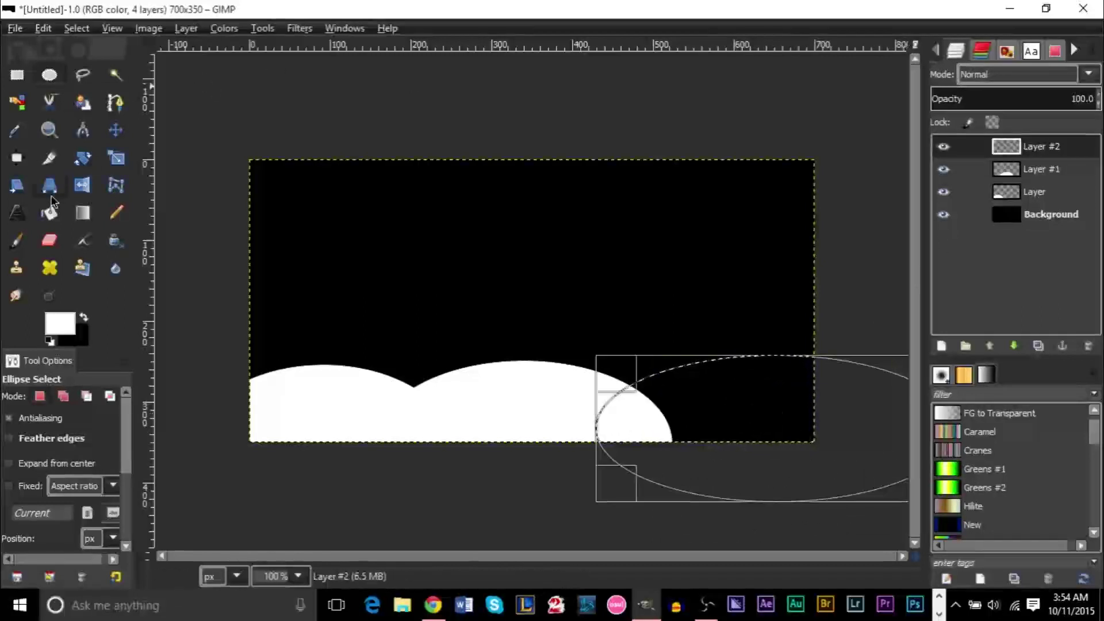
left_click(50, 213)
left_click(724, 425)
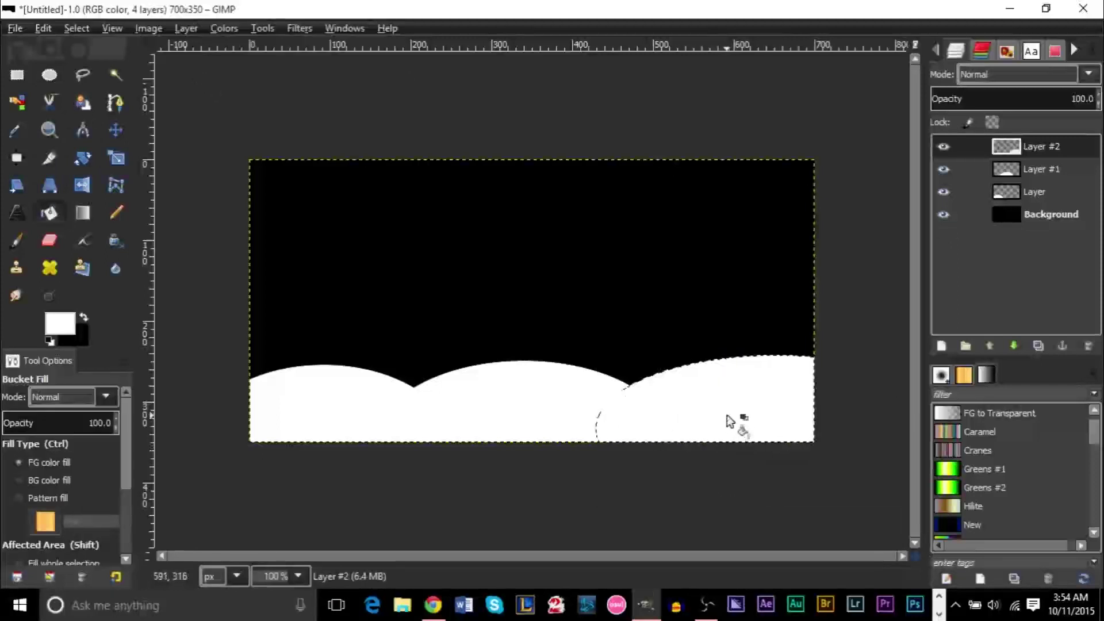
left_click(76, 28)
left_click(108, 74)
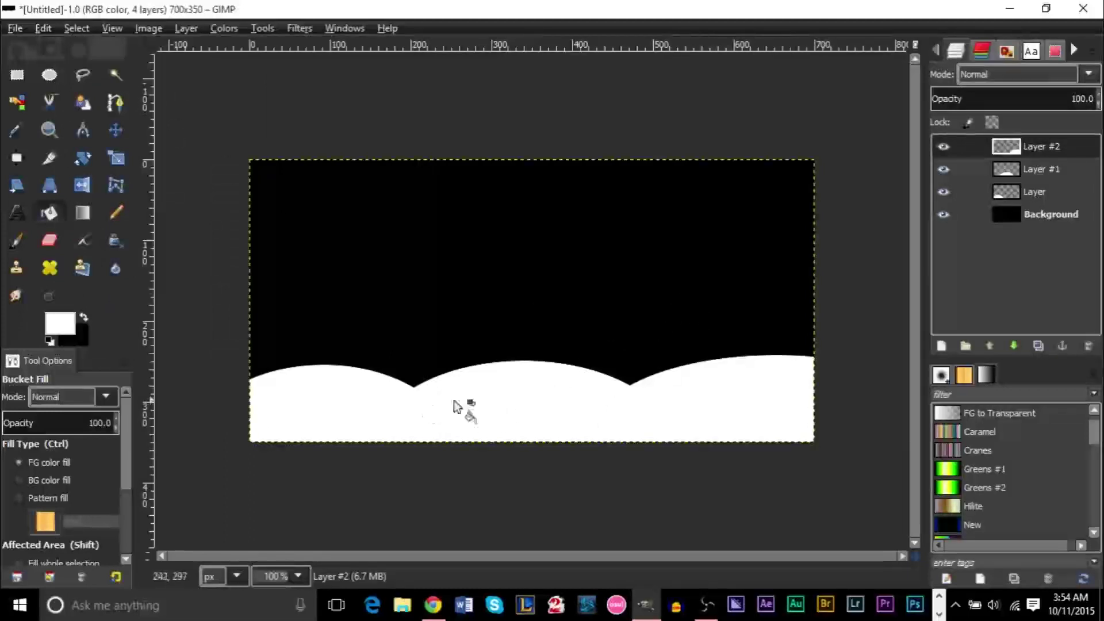
Step: Repaint that hill black, redo it as a white ellipse shifted left, and deselect
left_click(687, 402)
key("ctrl+shift+a")
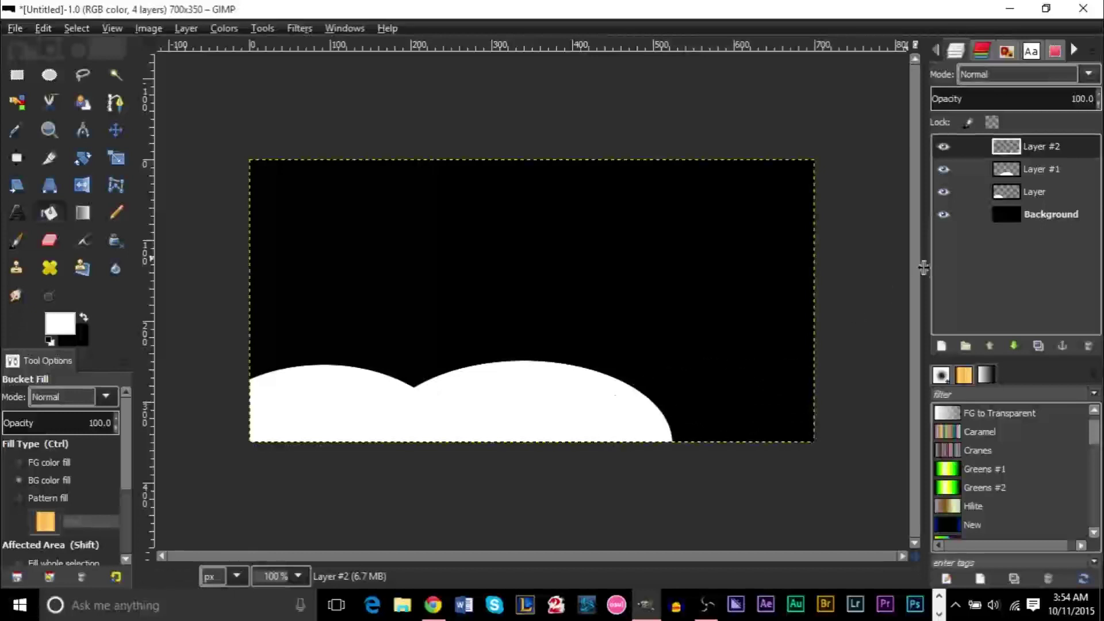
left_click(50, 75)
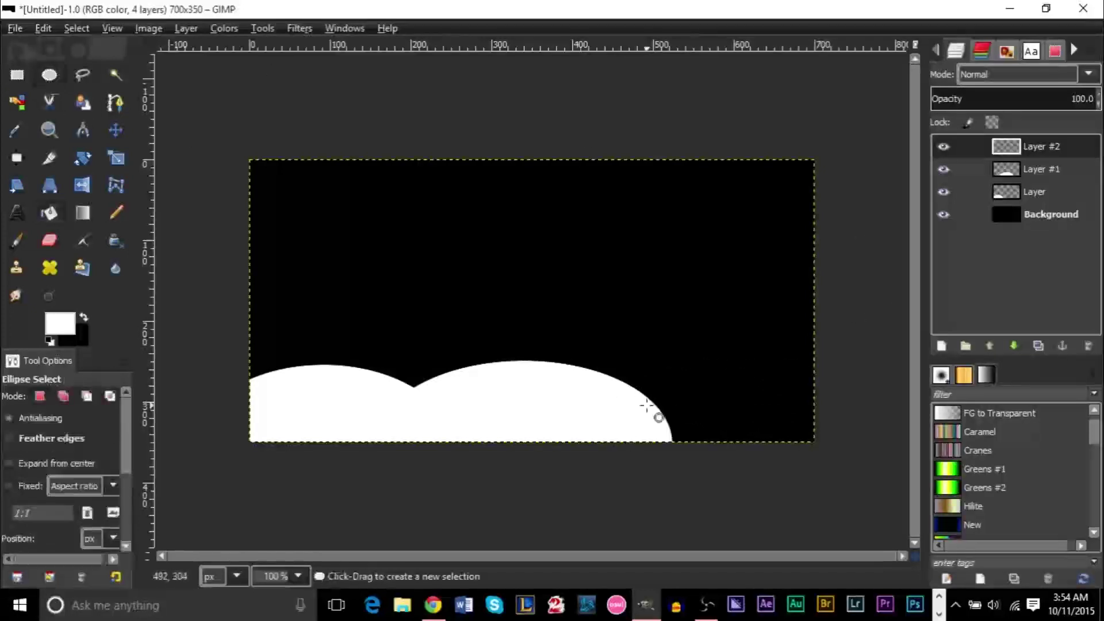
left_click_drag(623, 379, 875, 534)
left_click_drag(759, 446, 720, 444)
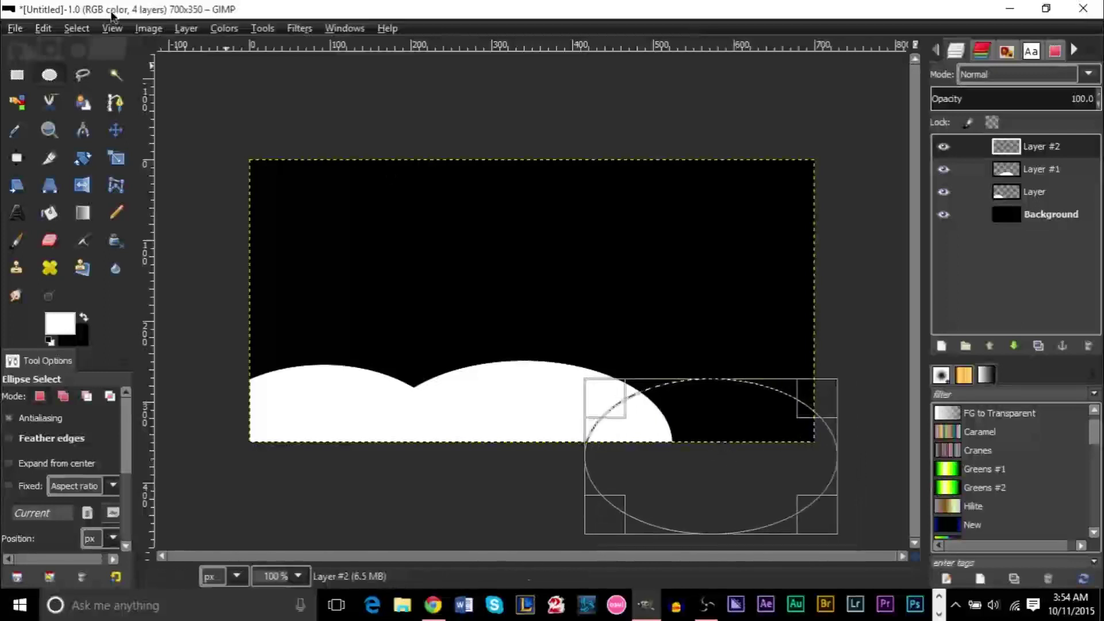
left_click(51, 214)
left_click(722, 406)
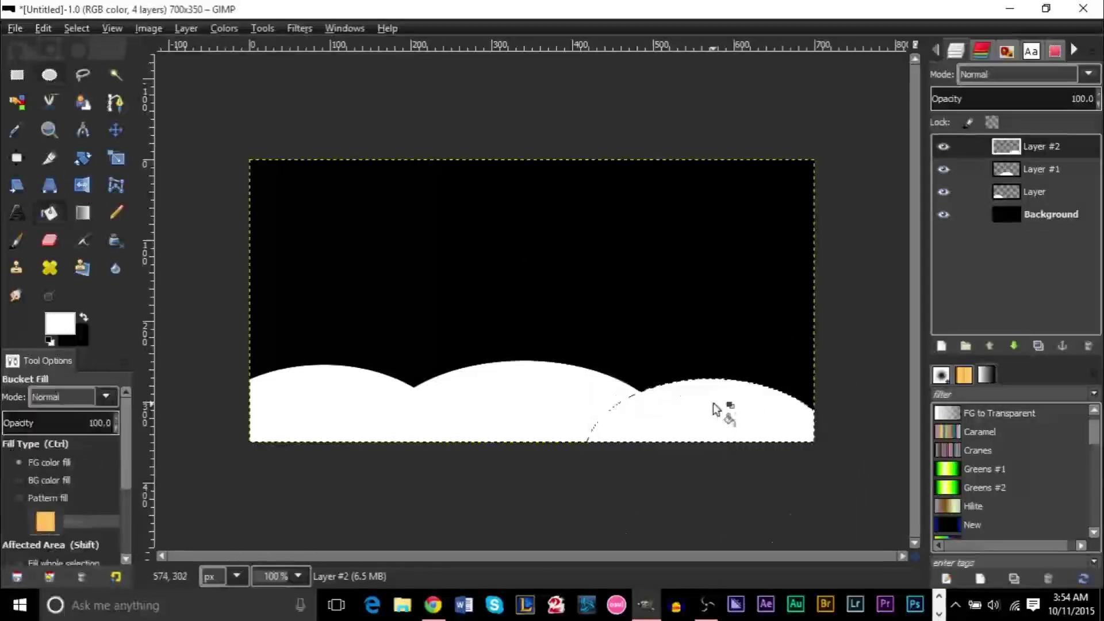
left_click(76, 29)
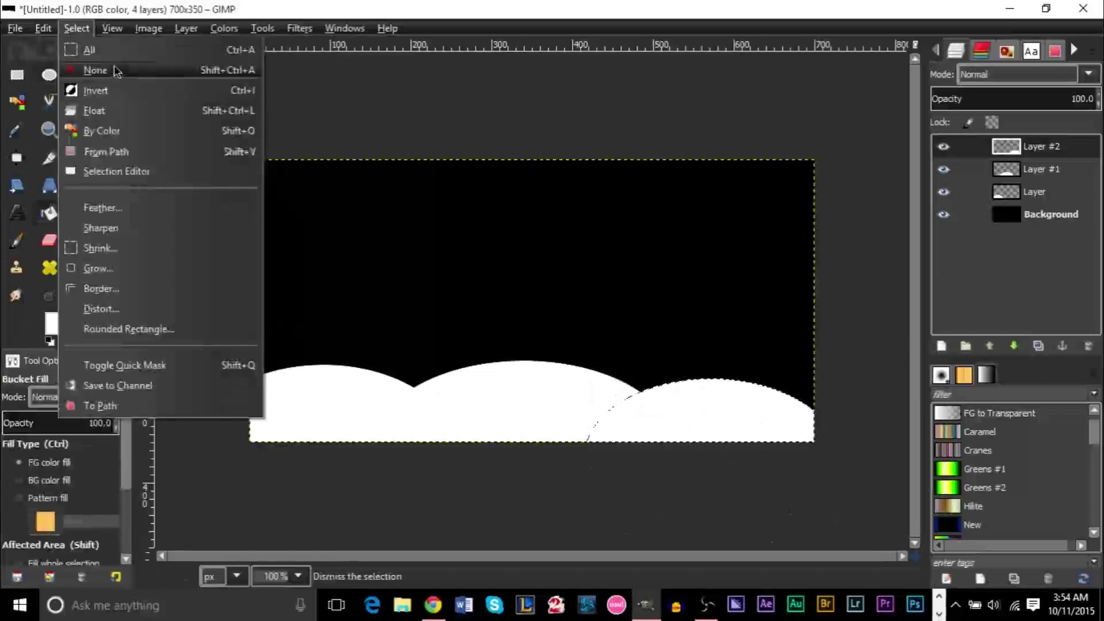
left_click(96, 69)
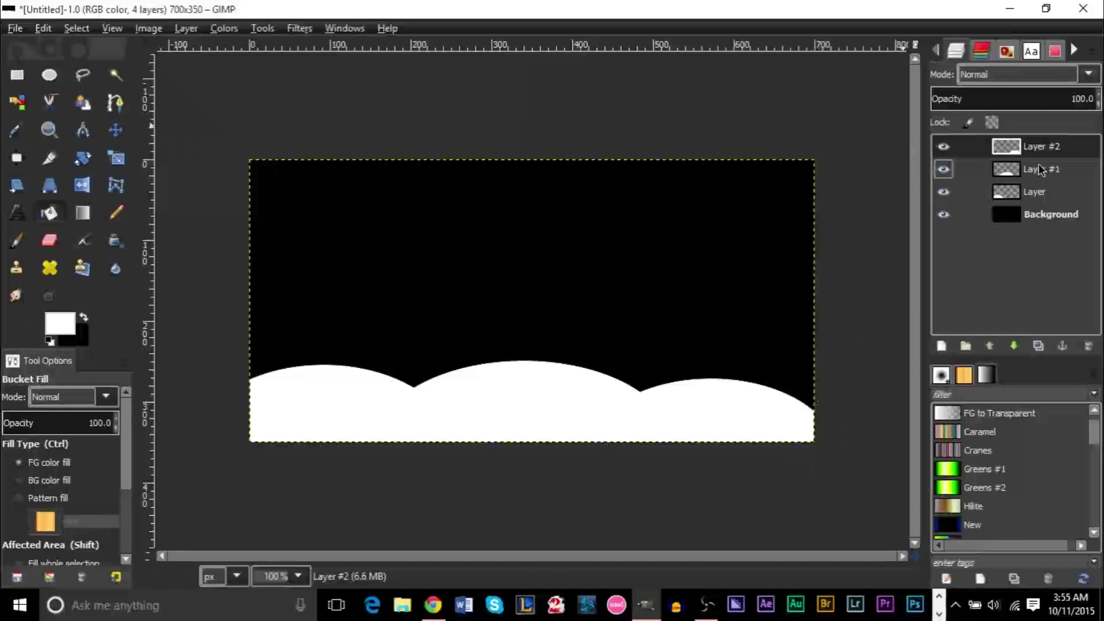
left_click(1040, 218)
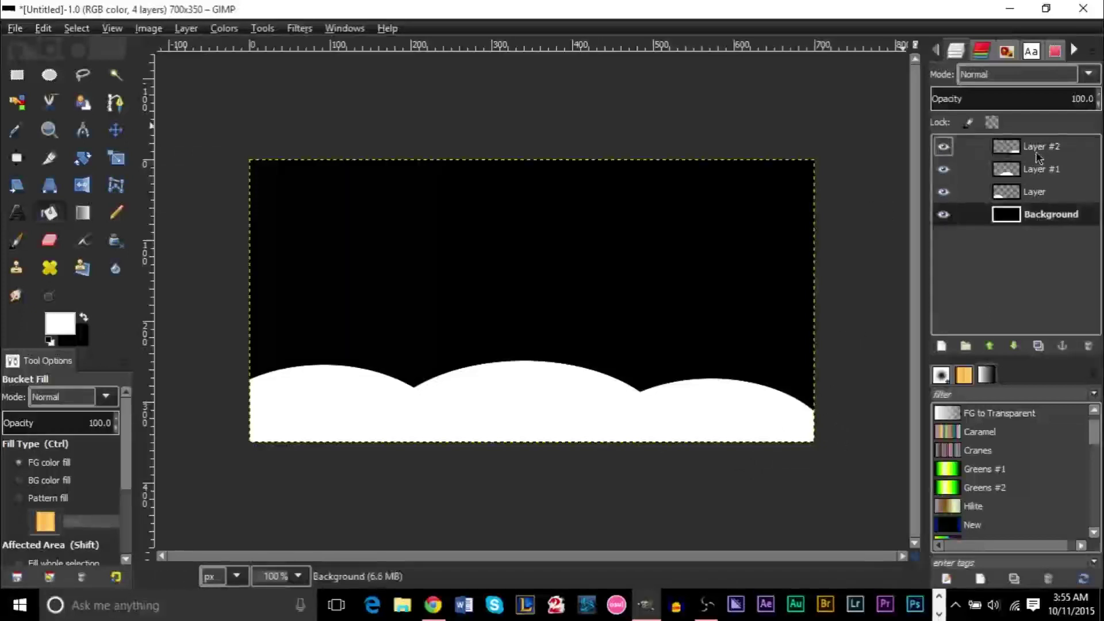
left_click(978, 146)
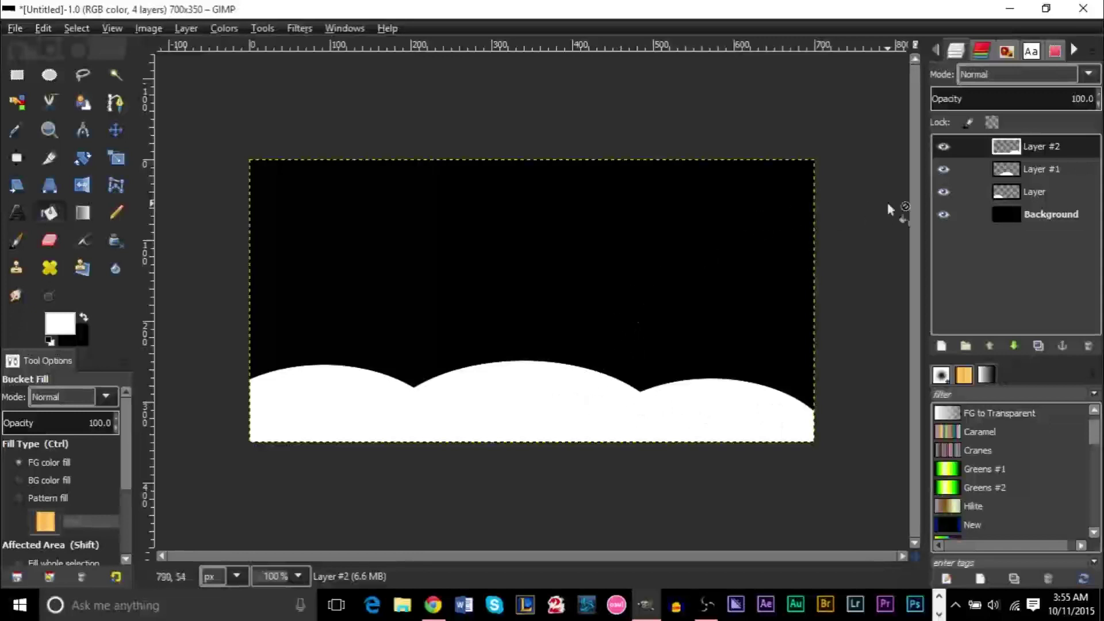
Step: Drag the GIMP icon PNG from the desktop onto the canvas as a new layer
key("super+d")
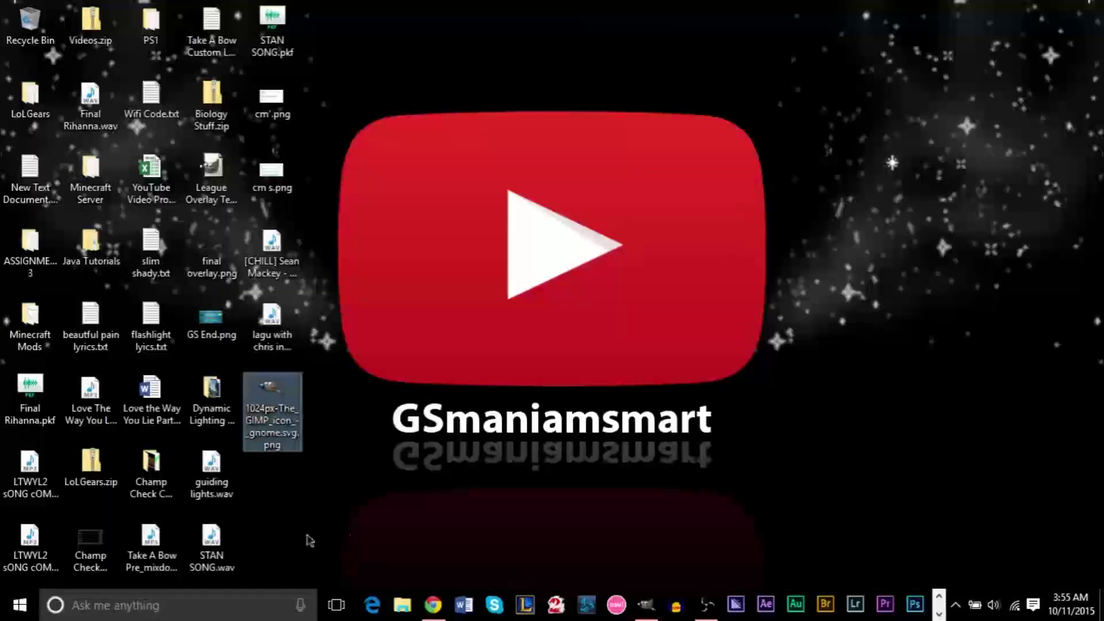
left_click(274, 406)
left_click_drag(276, 413, 203, 242)
key("super+d")
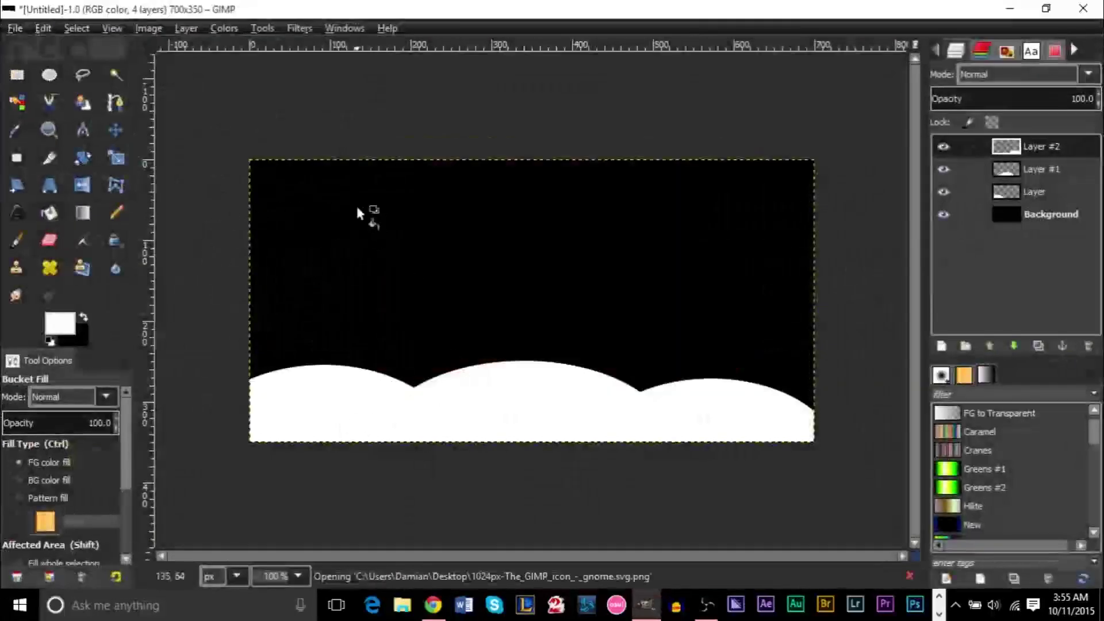
Step: Shrink the mascot to 662 px, then 307 px, moving it to the lower left
key("shift+s")
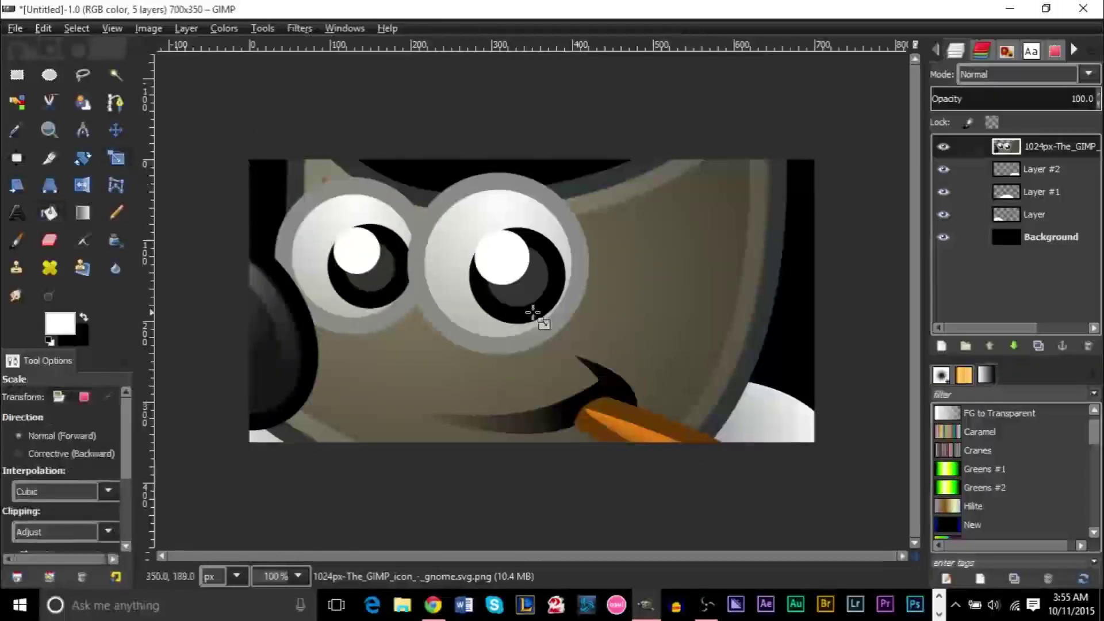
left_click(532, 312)
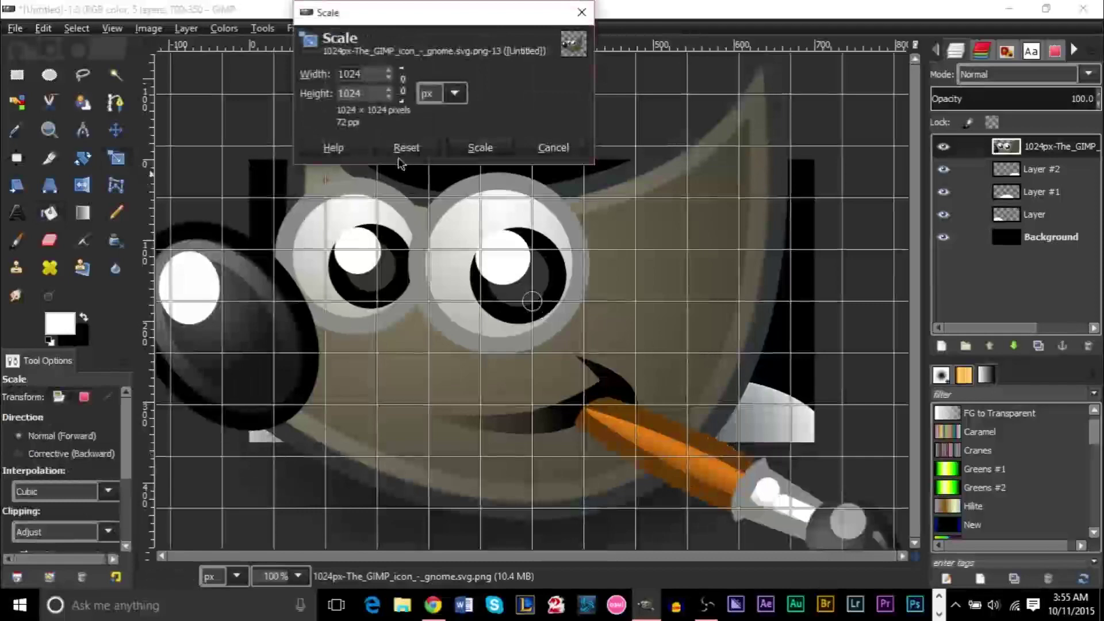
left_click_drag(740, 425, 330, 138)
left_click(477, 151)
left_click(116, 132)
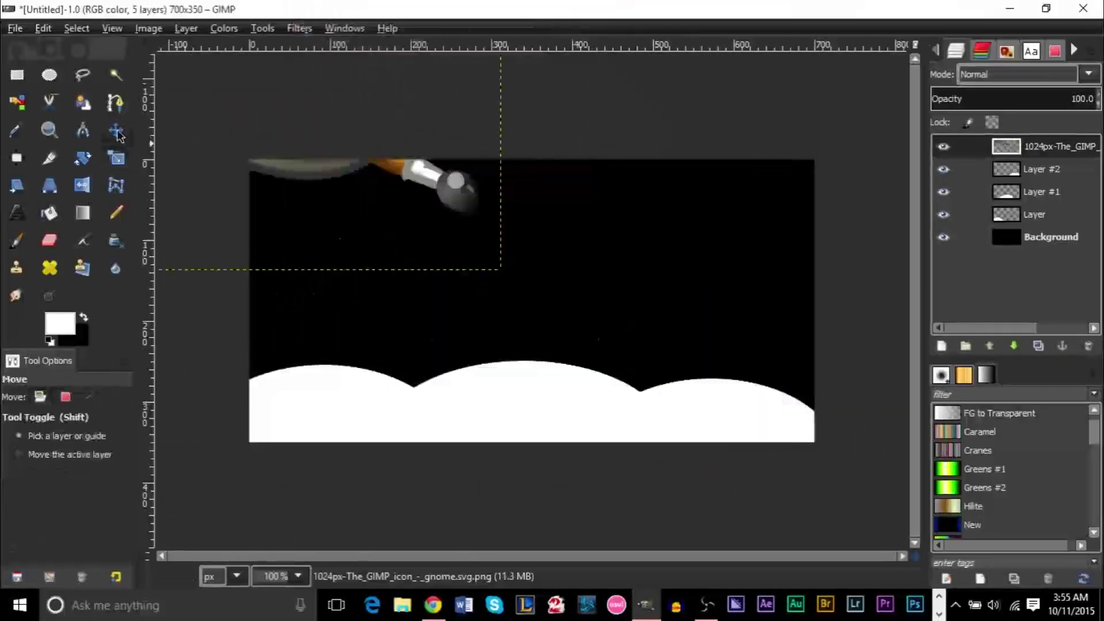
left_click_drag(324, 167, 450, 343)
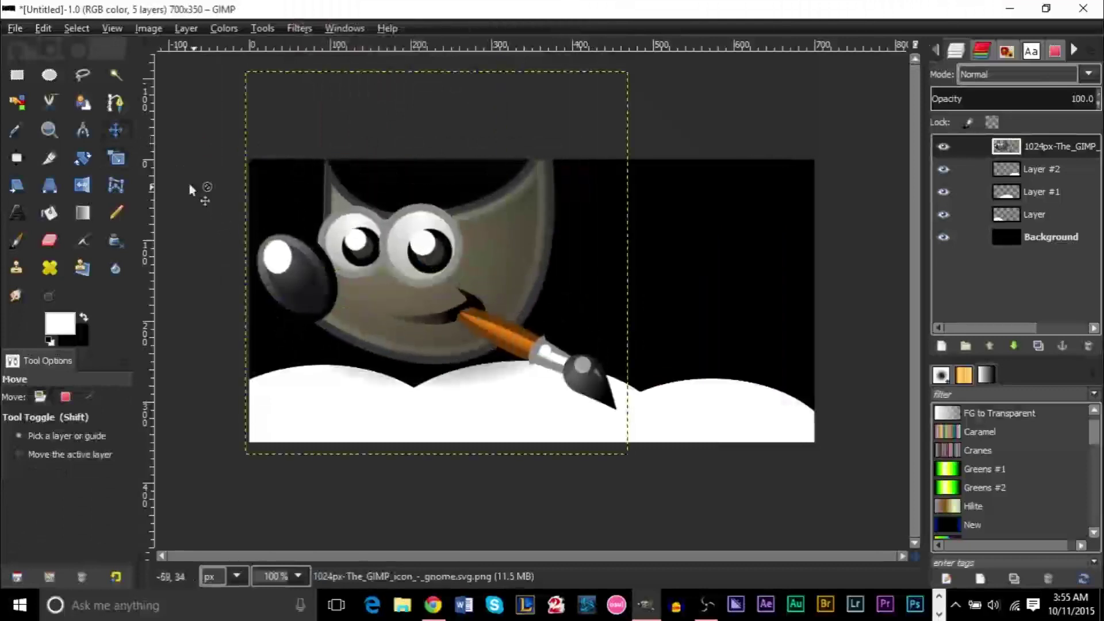
left_click(116, 160)
left_click(618, 445)
left_click_drag(618, 445, 494, 319)
left_click(480, 148)
key("m")
left_click_drag(347, 218, 355, 353)
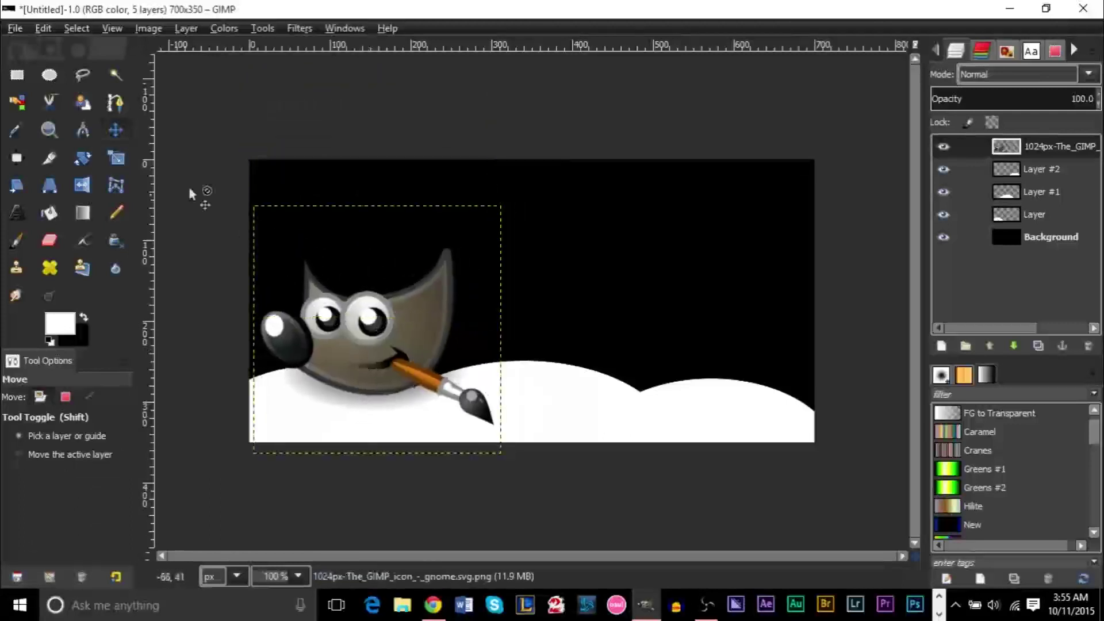
Step: Shrink the mascot to 248 px and settle it onto the left hill
left_click(117, 158)
left_click(421, 370)
left_click_drag(420, 370, 369, 336)
left_click(496, 147)
left_click(116, 130)
left_click(1040, 241)
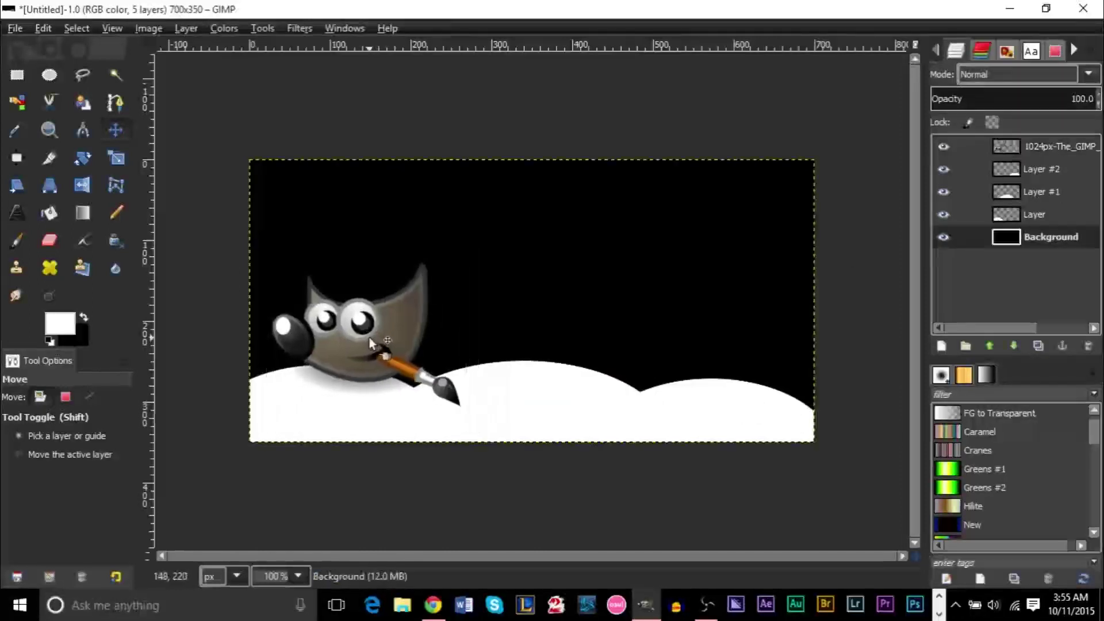
key("End")
left_click_drag(353, 340, 387, 327)
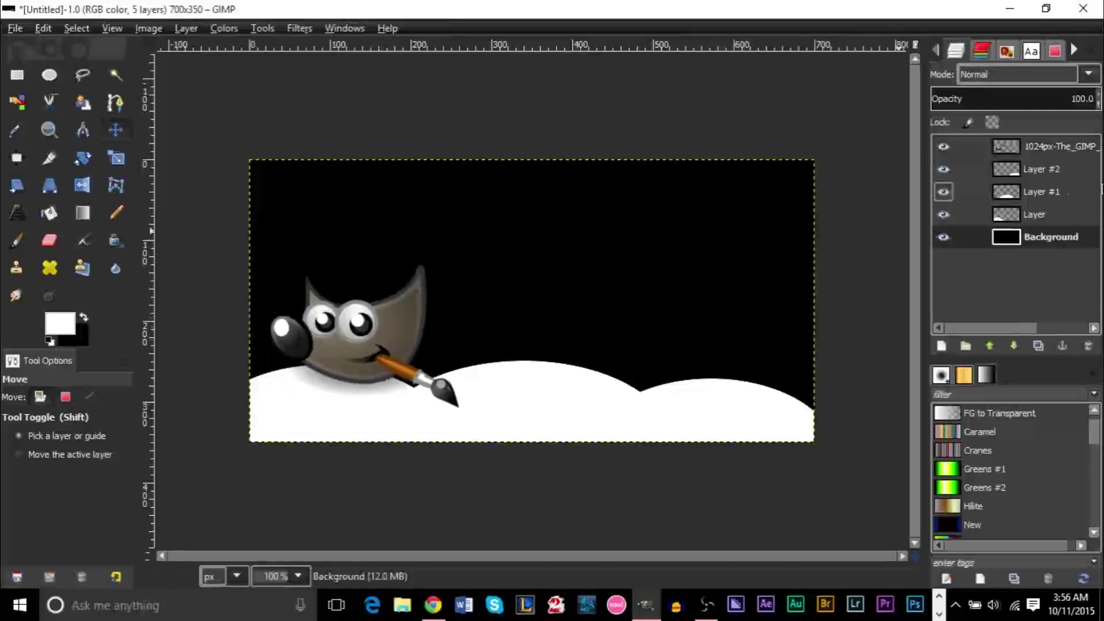
left_click(1052, 241)
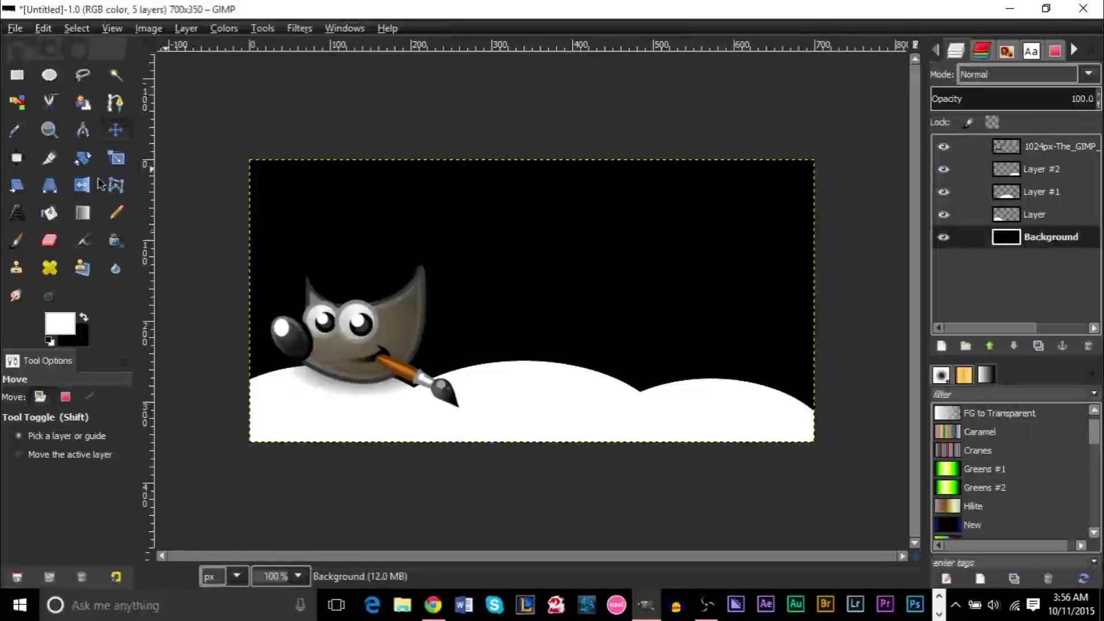
Step: Type 'GIMP' as text above the mascot and raise its layer to the top
left_click(22, 210)
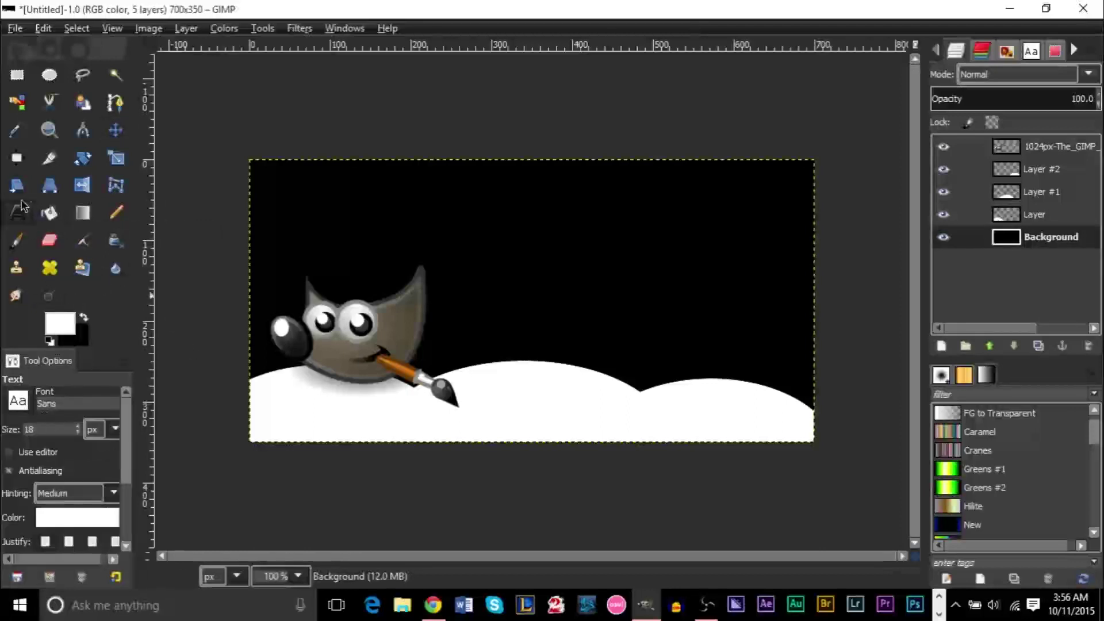
left_click(476, 234)
type("G")
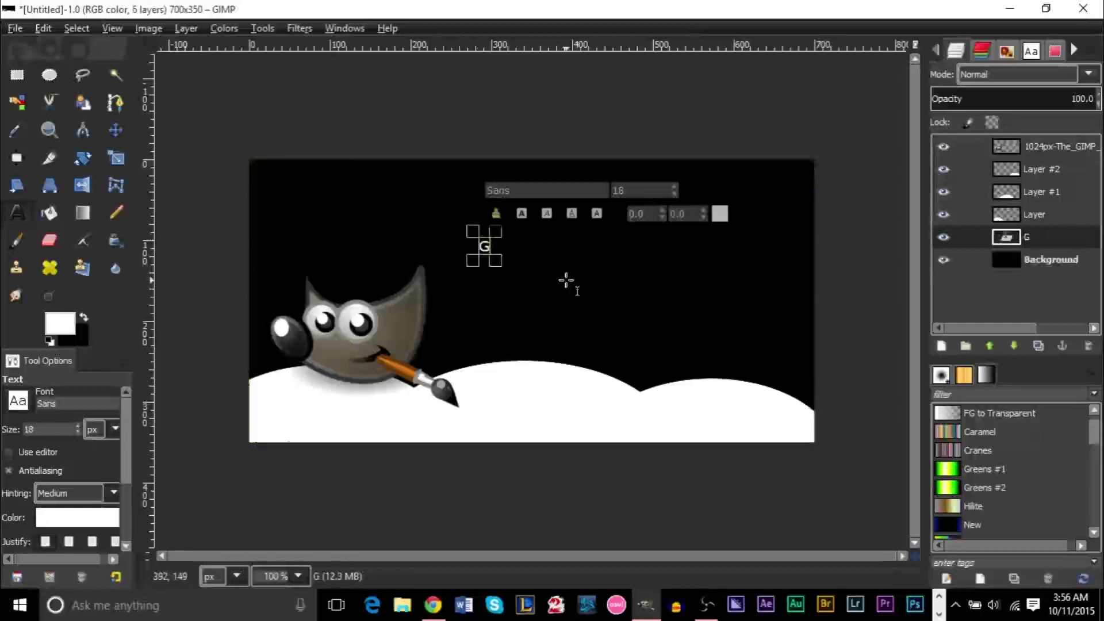
type("IMP")
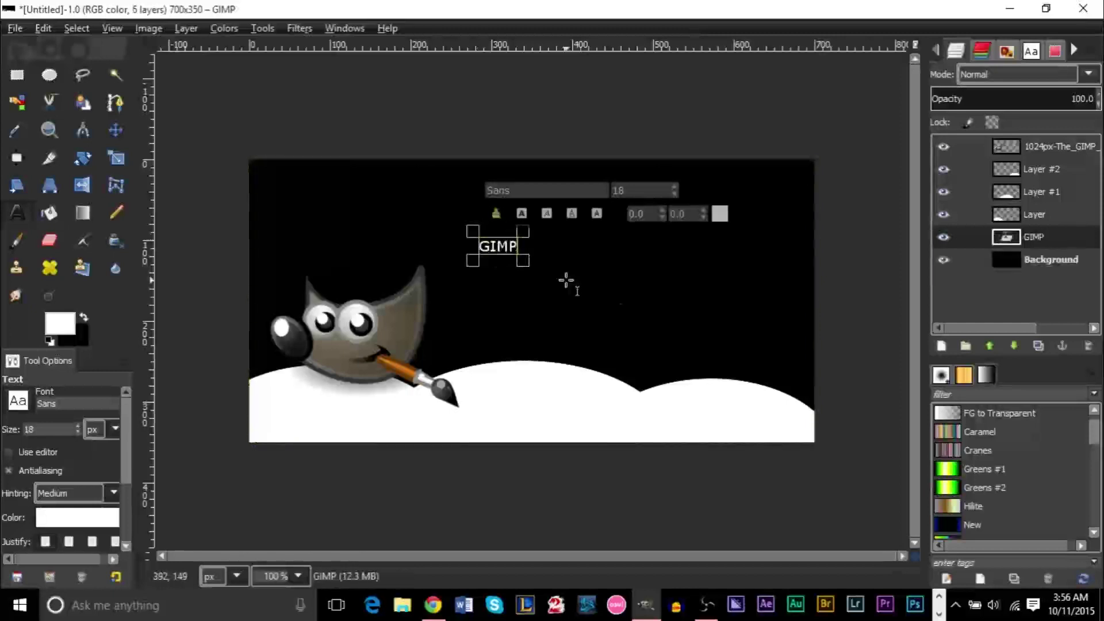
left_click_drag(1038, 243, 1048, 146)
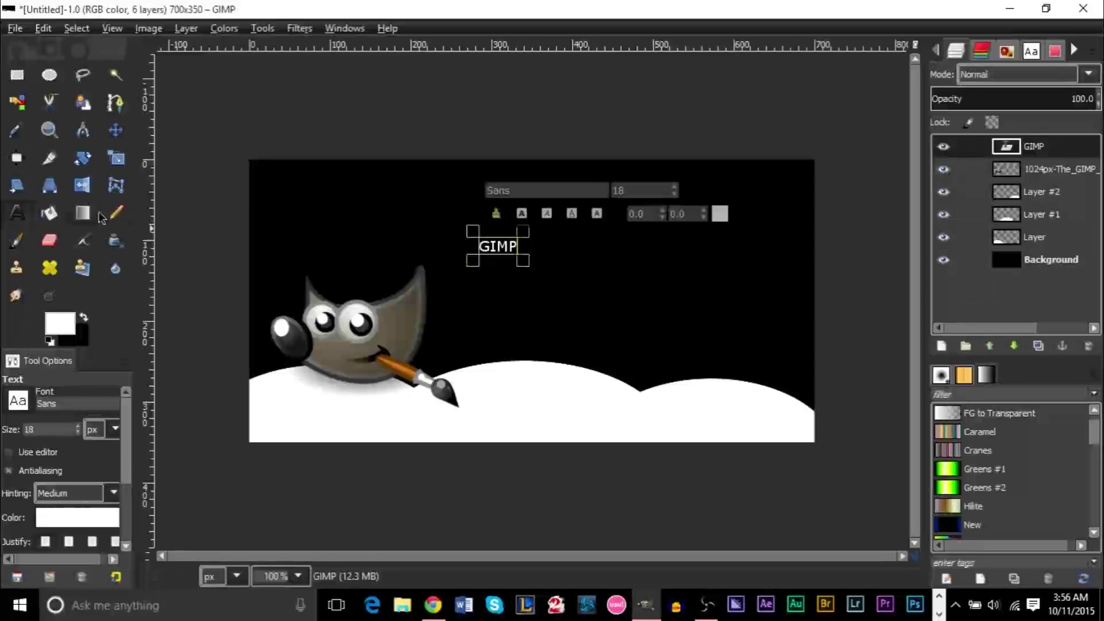
Step: Set the GIMP text to 100 px and move it up about 90 px
double_click(495, 245)
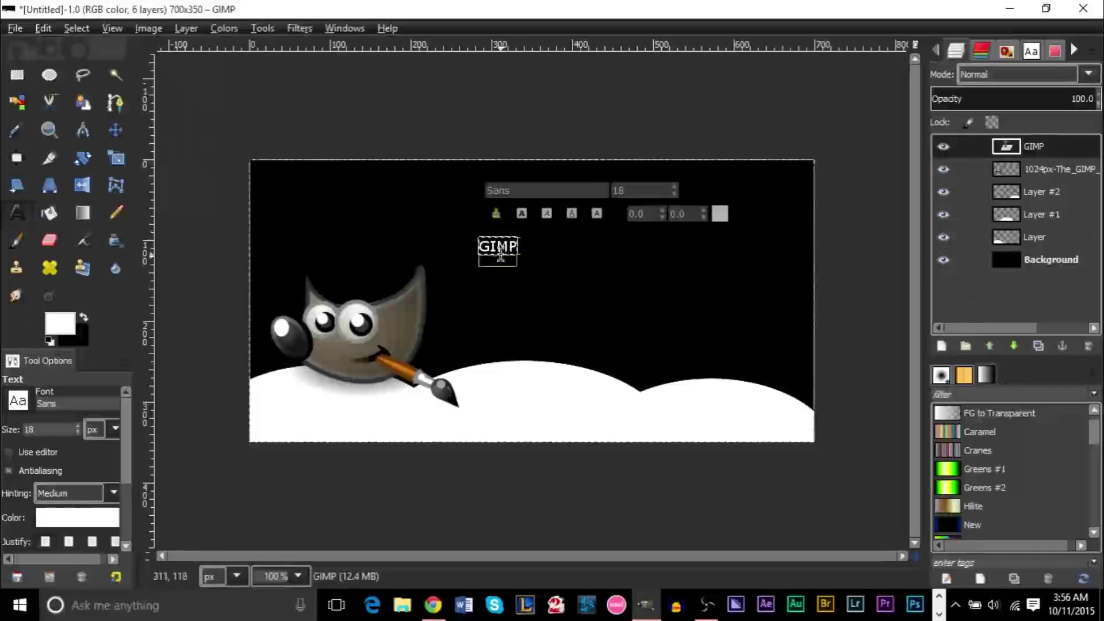
left_click(76, 28)
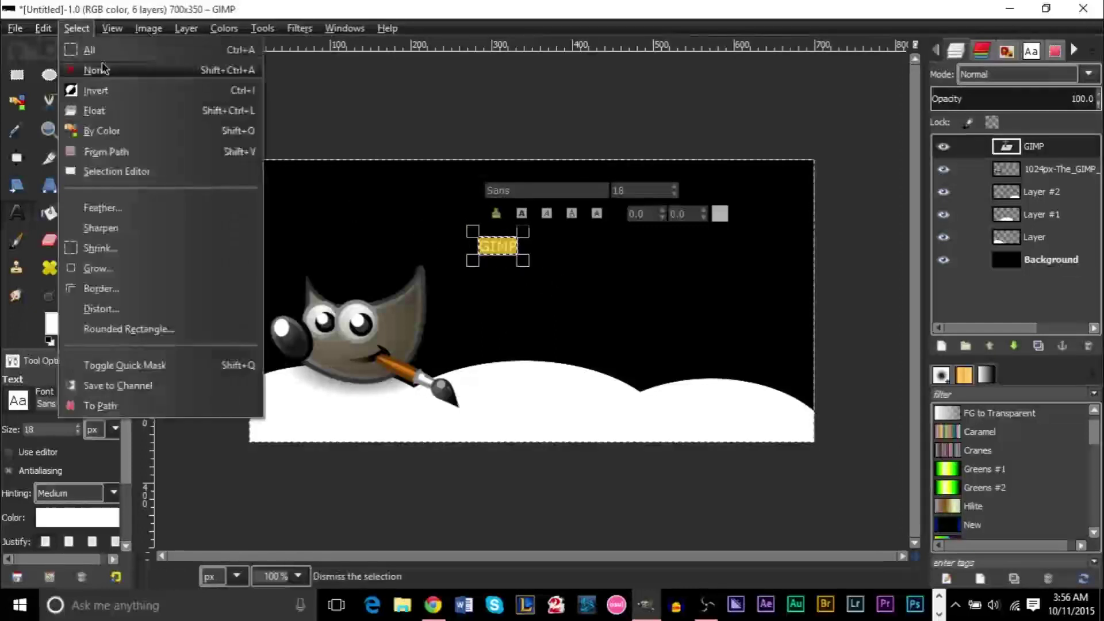
left_click(86, 65)
left_click(516, 246)
double_click(516, 246)
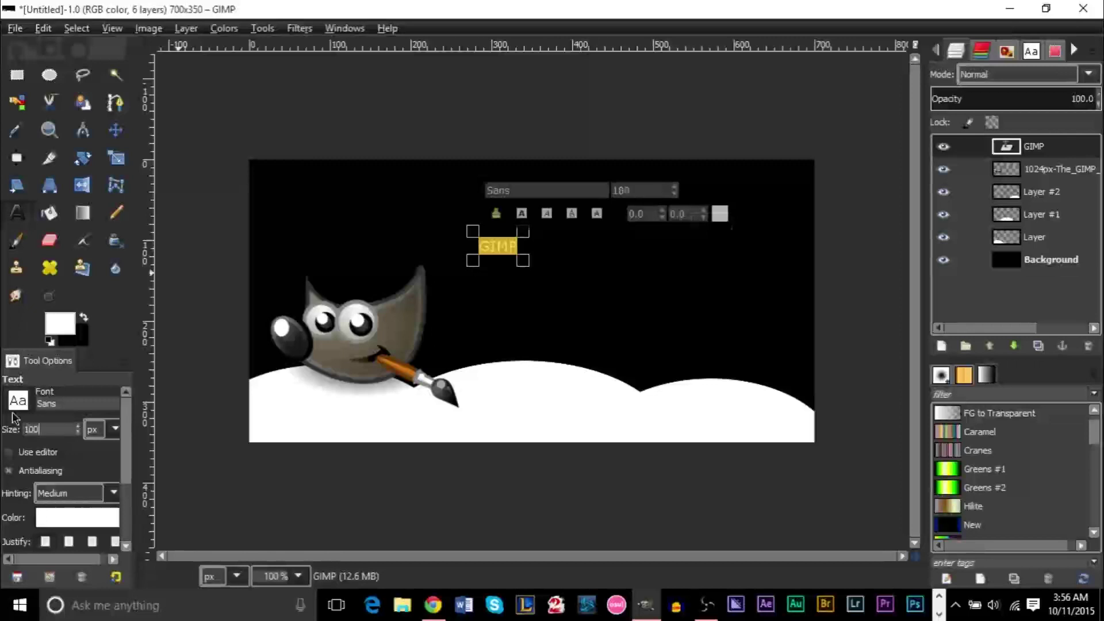
key("Return")
left_click(115, 130)
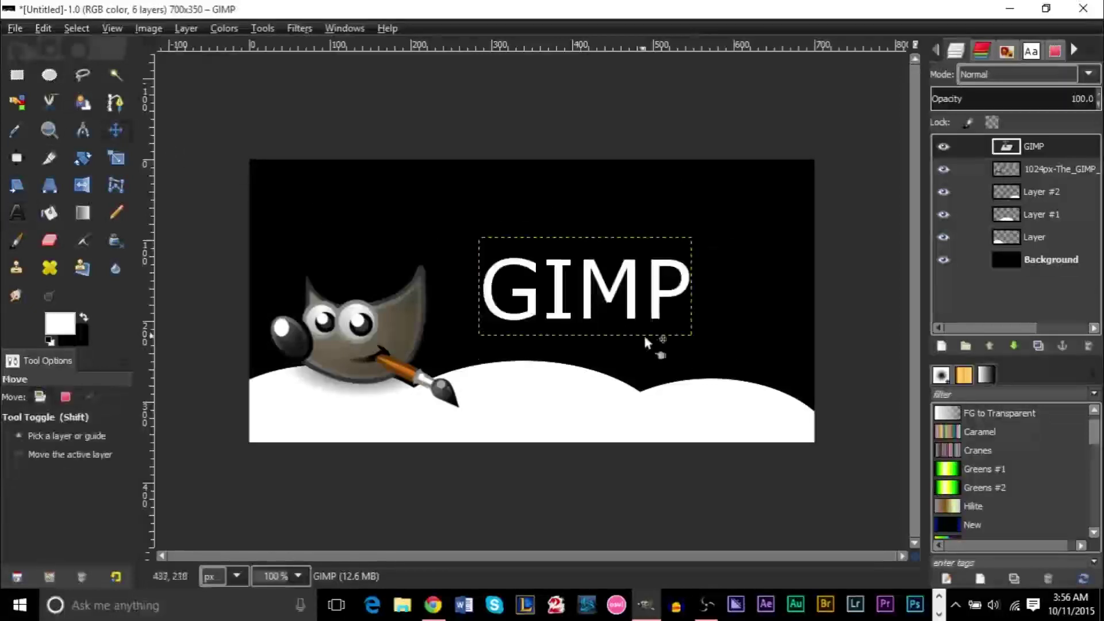
left_click_drag(631, 312, 646, 260)
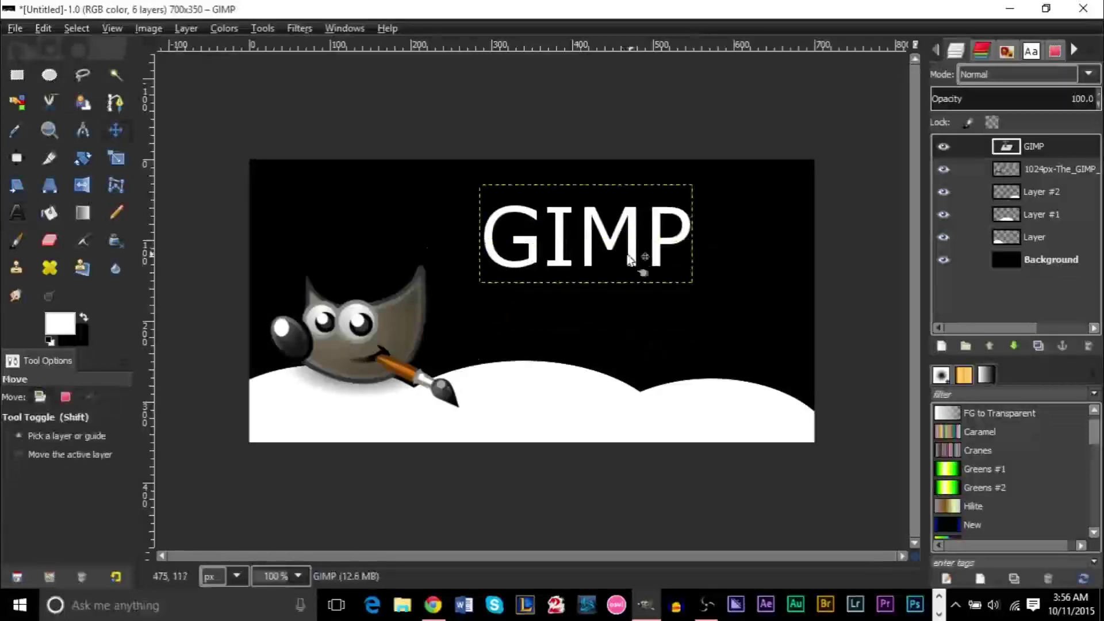
Step: Reduce the GIMP text to 80 px and shift it right and slightly down
left_click(17, 212)
double_click(585, 233)
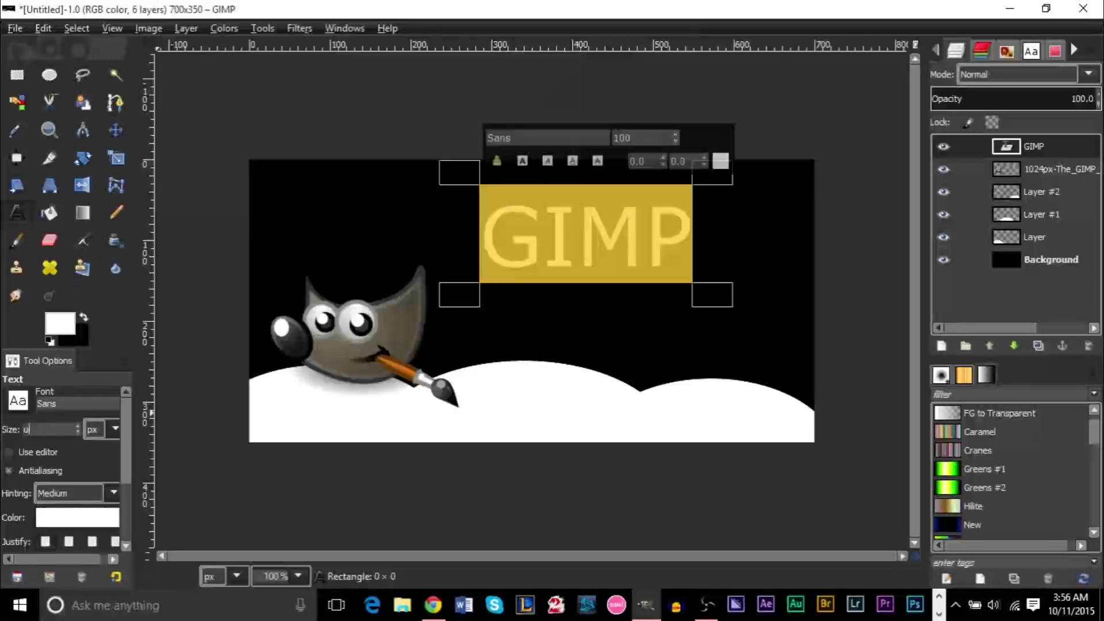
key("Return")
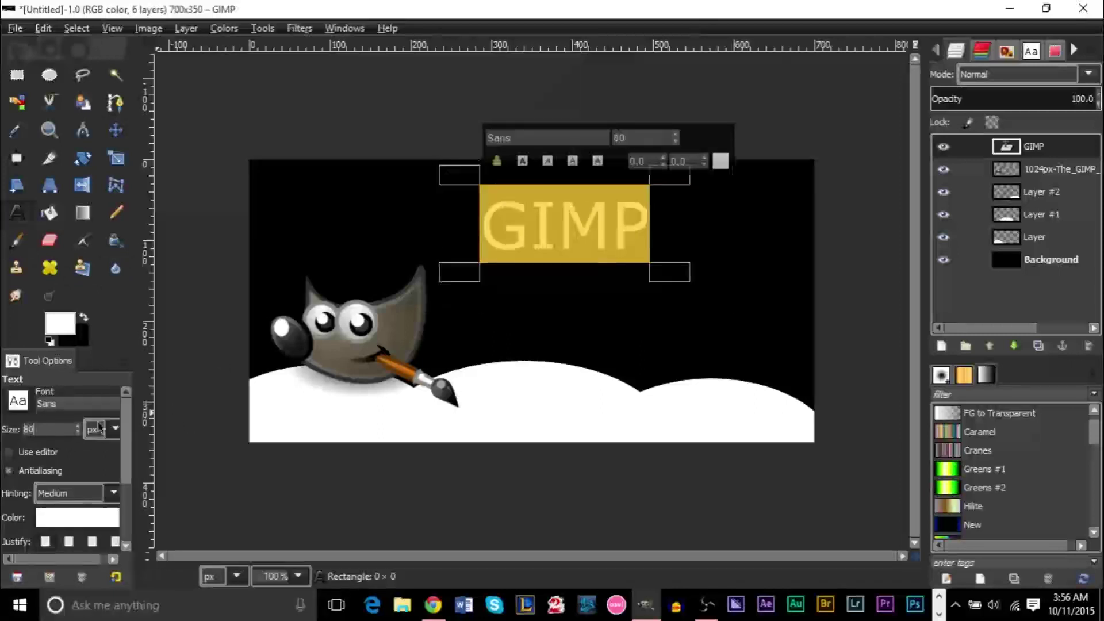
left_click(115, 129)
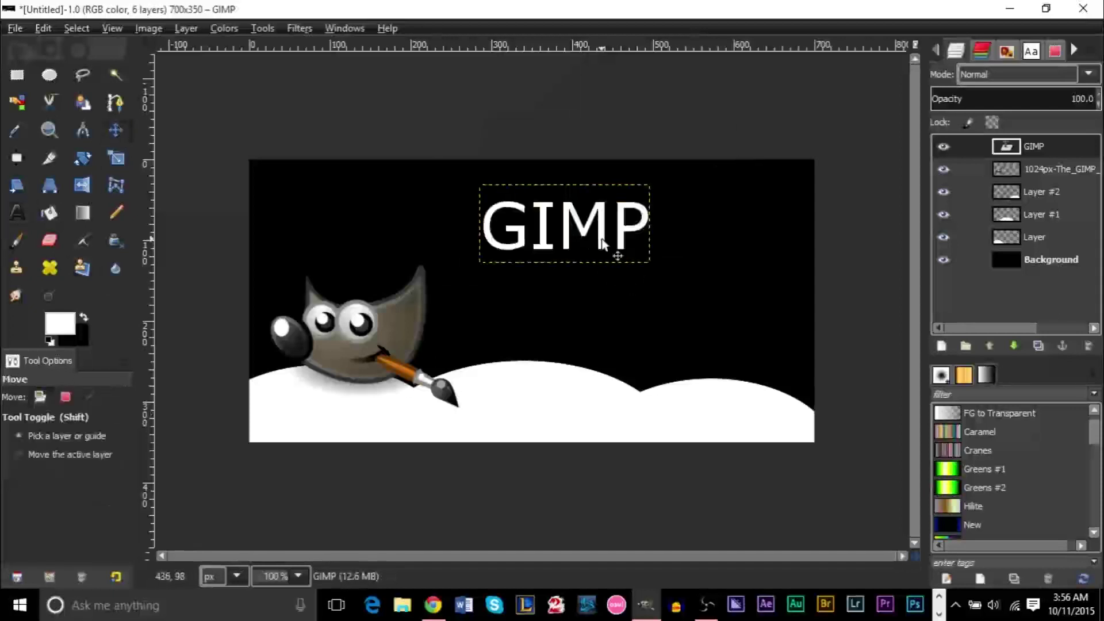
left_click_drag(601, 239, 574, 267)
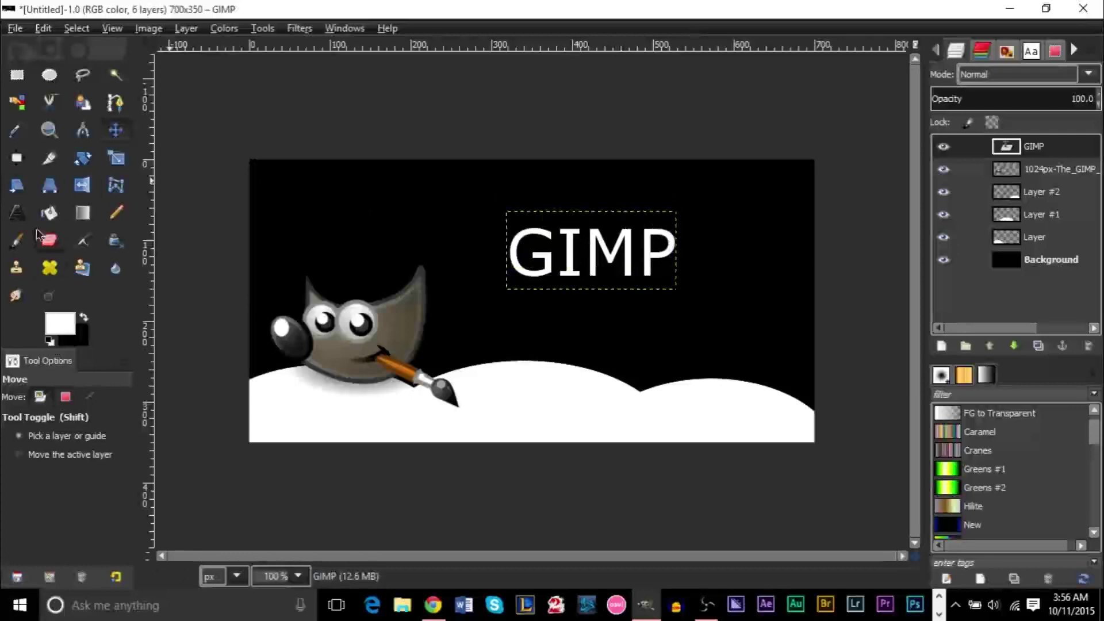
left_click(17, 213)
Step: Preview fonts on the GIMP title and settle on Myriad Pro Semi-Bold
left_click(597, 271)
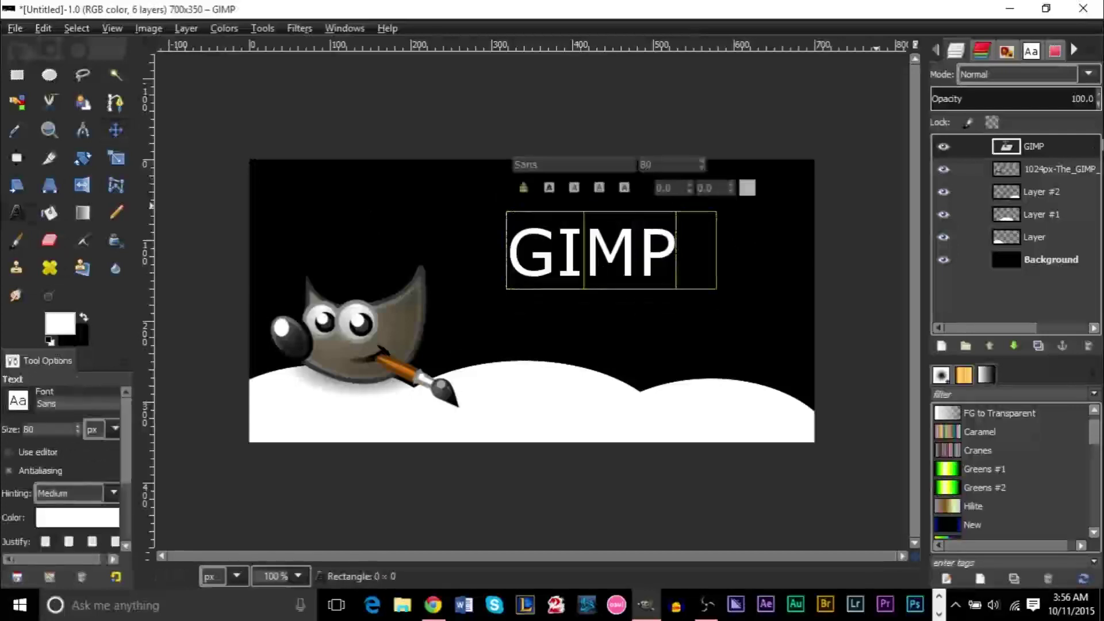
left_click(1032, 51)
left_click(1038, 183)
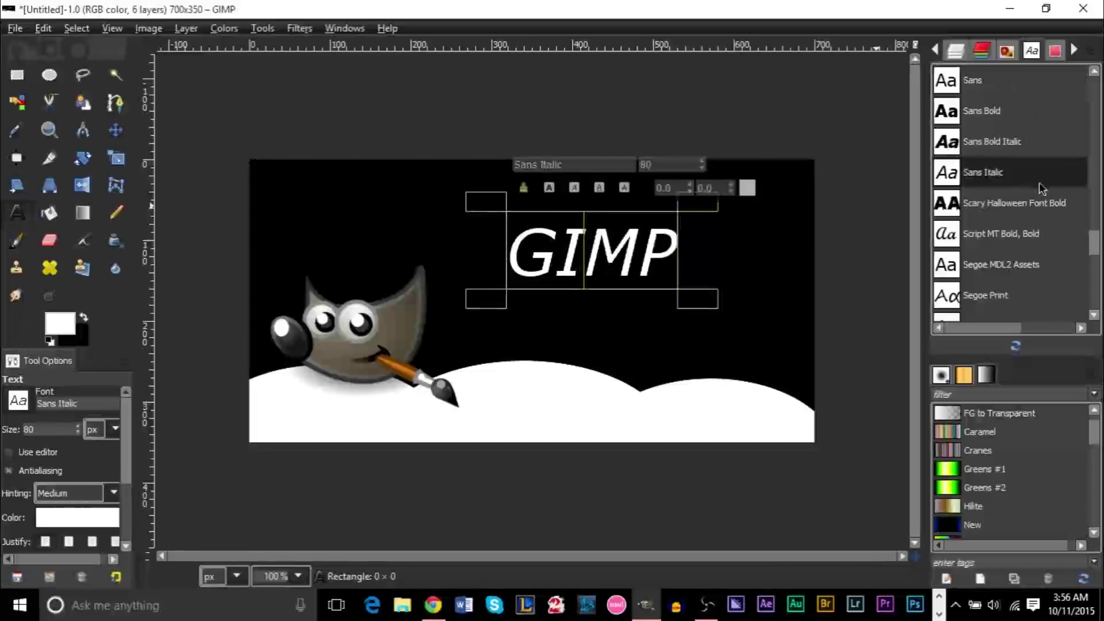
key("Up")
key("Up")
key("Up")
key("Up")
key("Up")
key("Up")
key("Up")
key("Up")
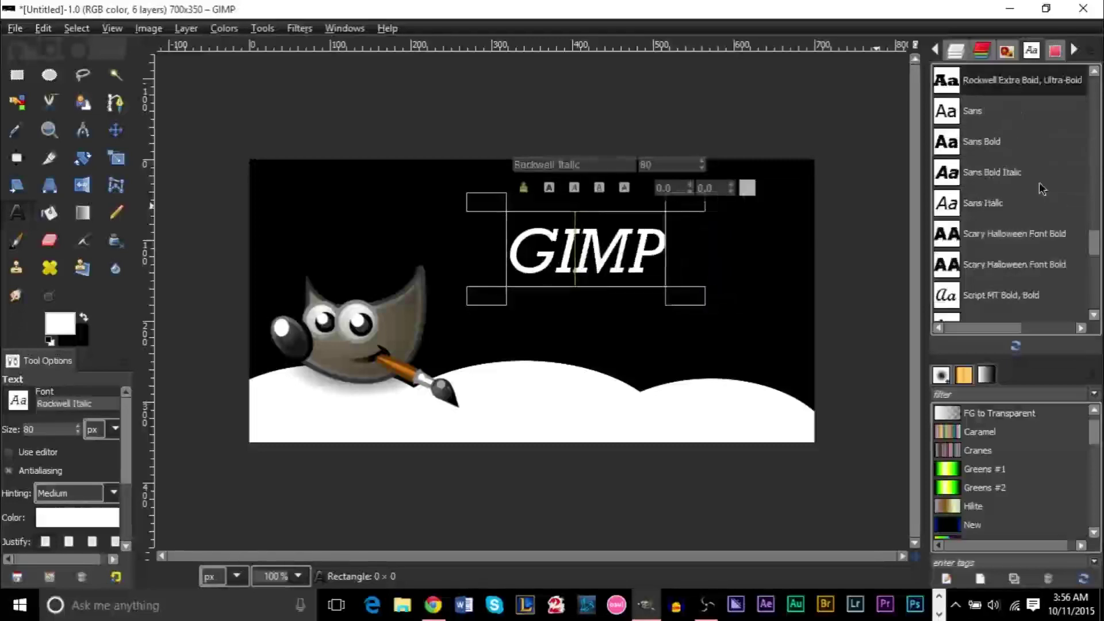
key("Up")
key("Up")
key("Up")
key("Up")
key("Up")
key("Up")
key("Up")
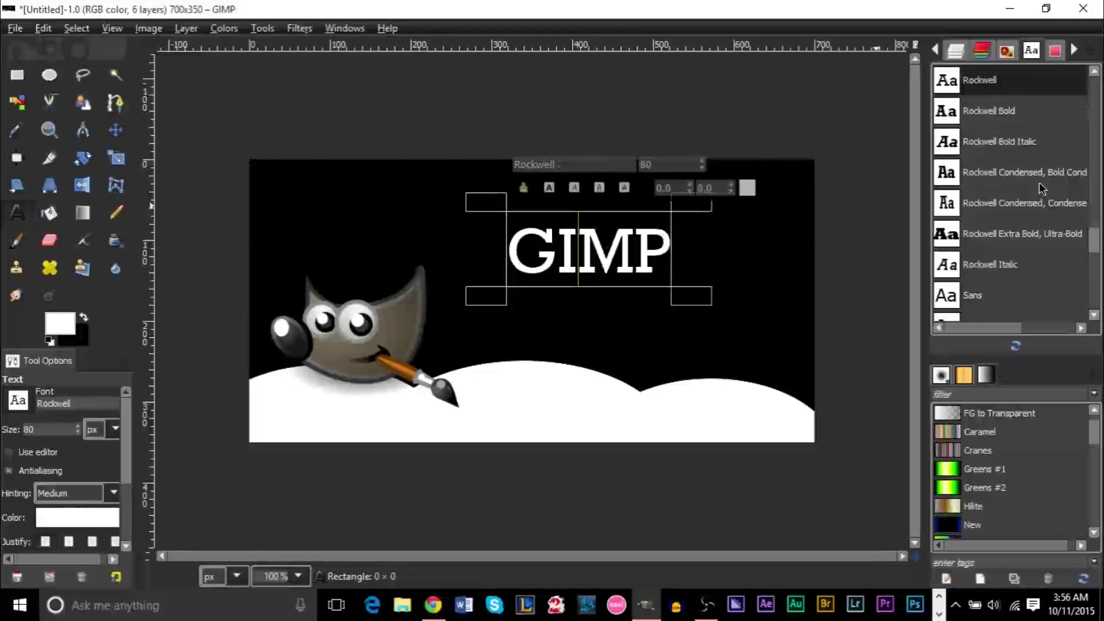
key("Up")
key("Up")
key("Up")
key("Up")
key("Up")
key("Up")
key("Up")
key("Up")
key("Up")
key("Up")
key("Up")
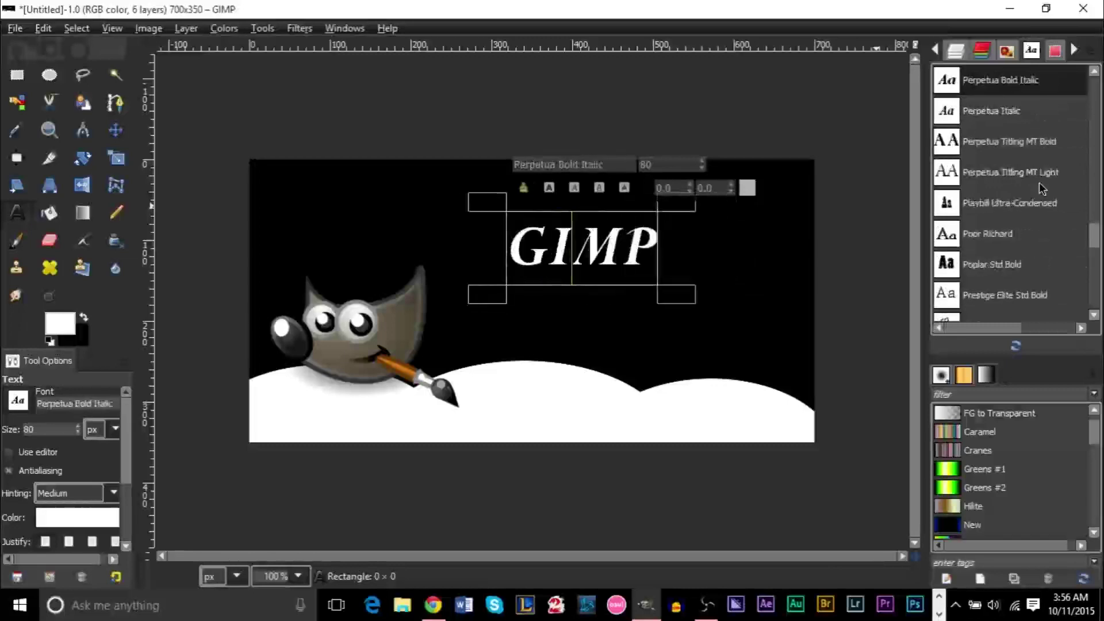
key("Up")
key("Up")
key("Up")
key("Up")
key("Up")
key("Up")
key("Up")
key("Up")
key("Up")
key("Up")
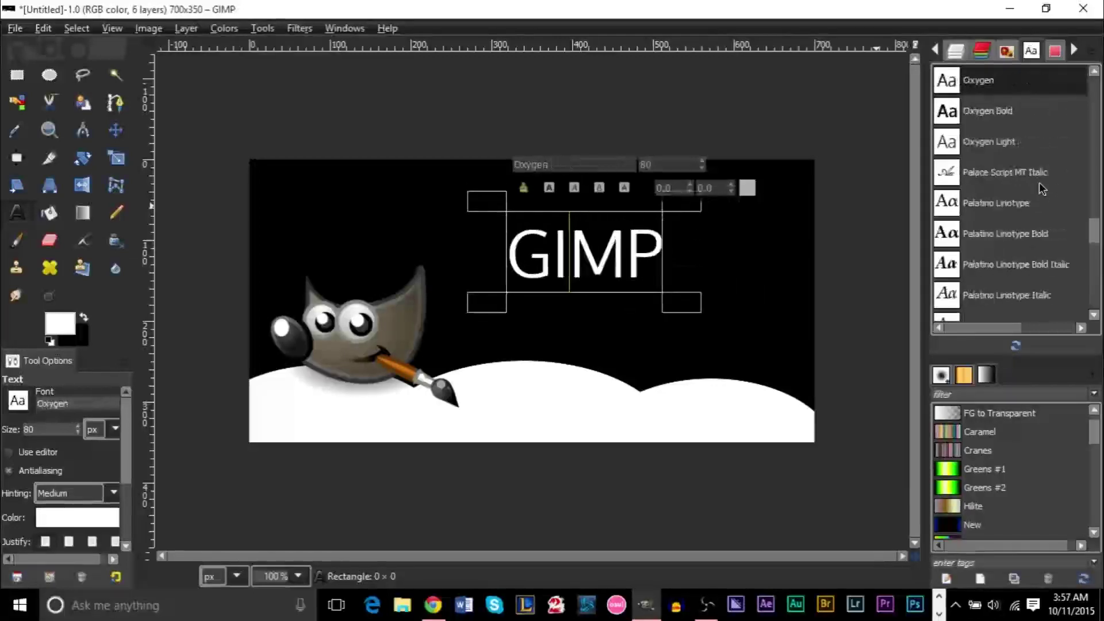
key("Down")
key("Down")
key("Up")
key("Up")
key("Up")
key("Up")
key("Up")
key("Up")
key("Up")
key("Up")
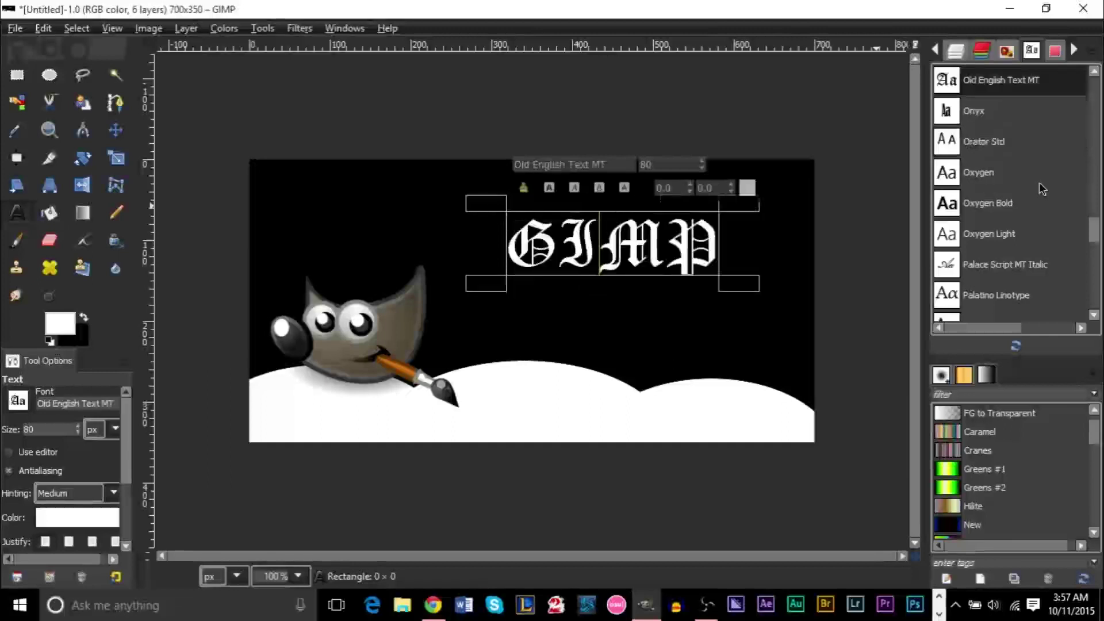
key("Up")
key("Up")
key("Up")
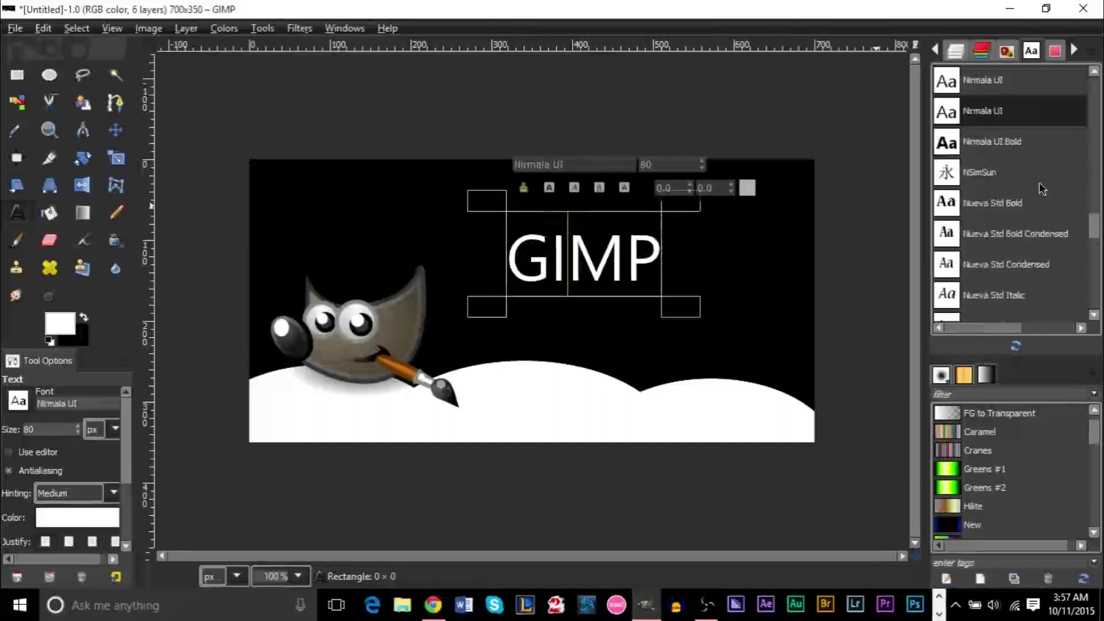
key("Down")
key("Up")
key("Up")
key("Up")
key("Up")
key("Up")
key("Up")
key("Up")
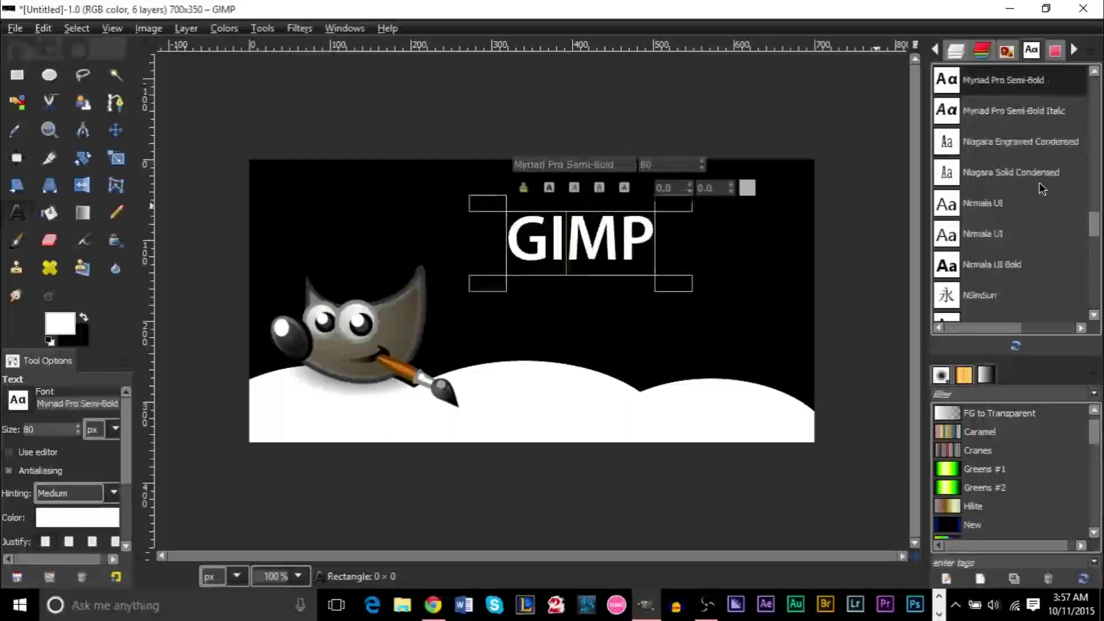
key("Down")
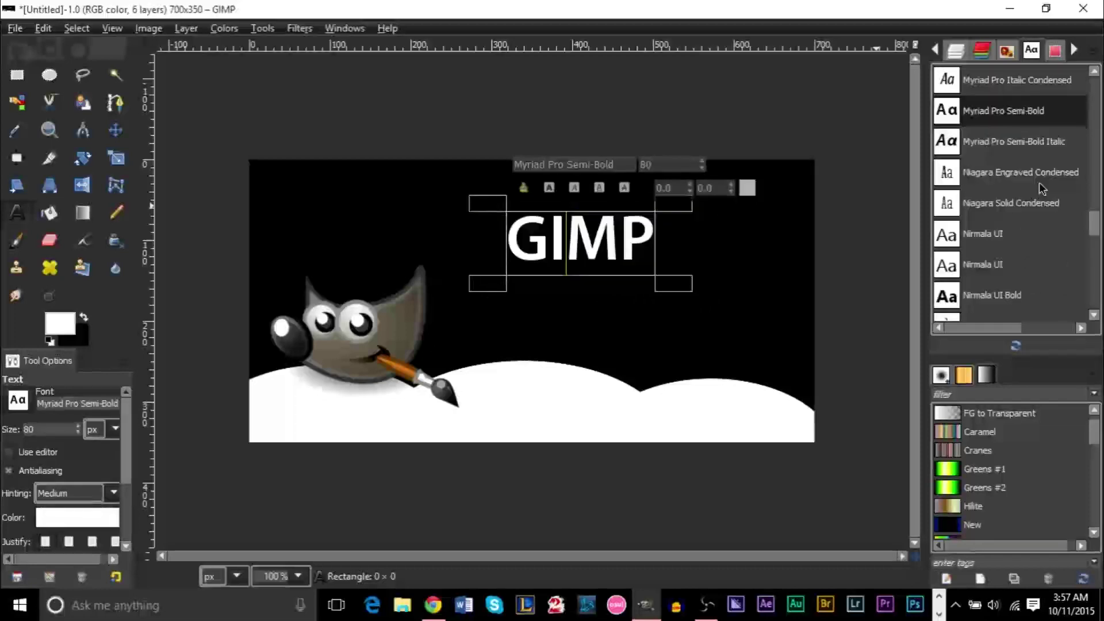
Step: Enlarge the GIMP title to size 90 and nudge it slightly right and up
left_click(118, 132)
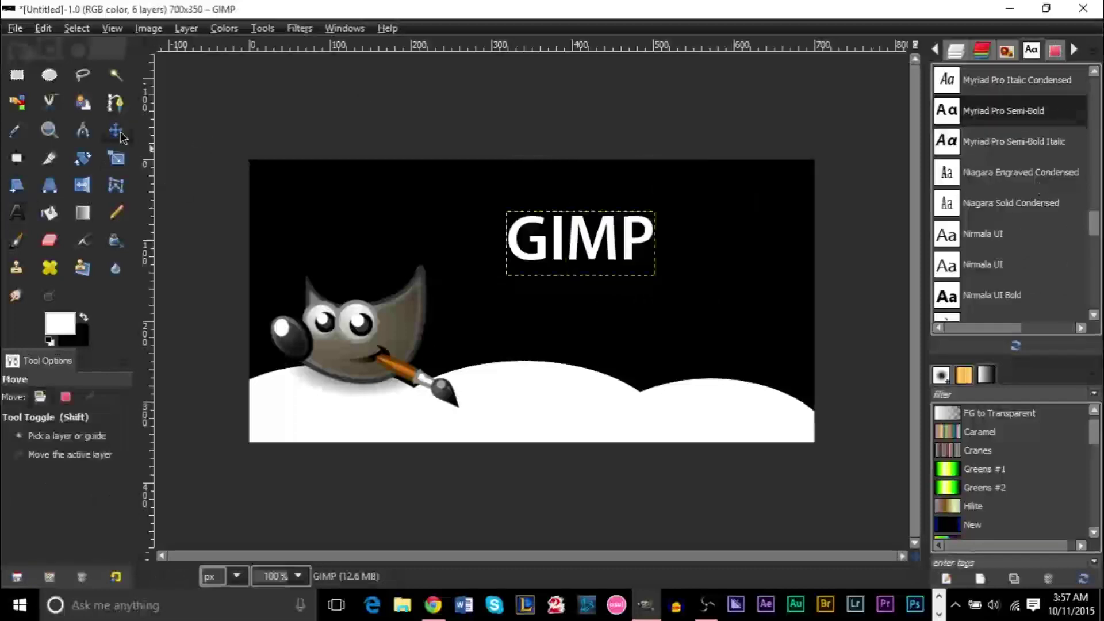
left_click(16, 214)
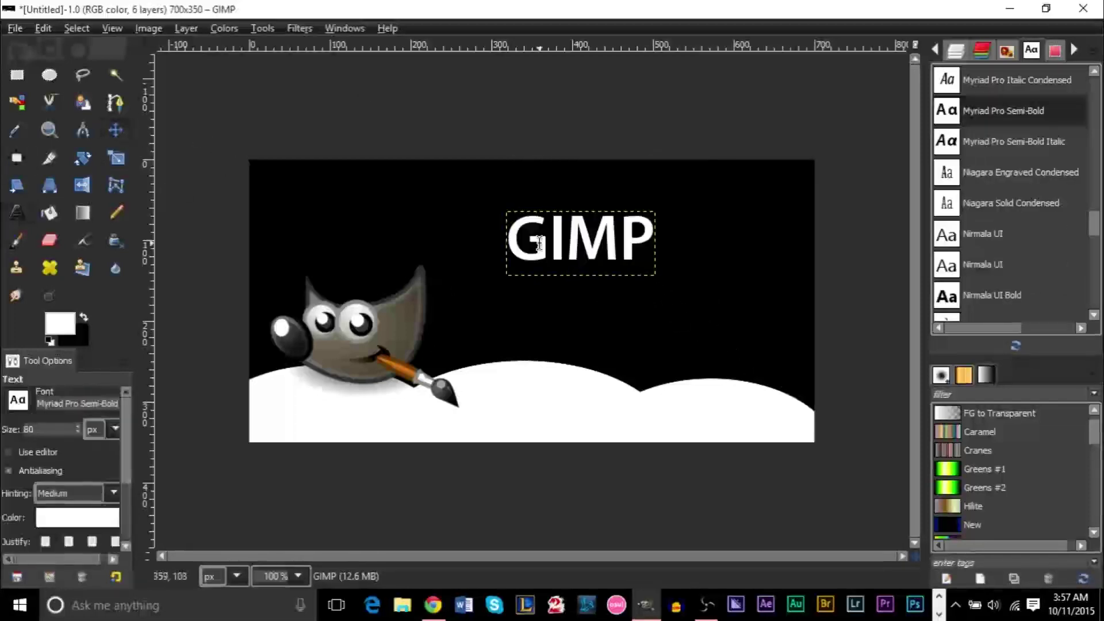
left_click(579, 244)
left_click(53, 427)
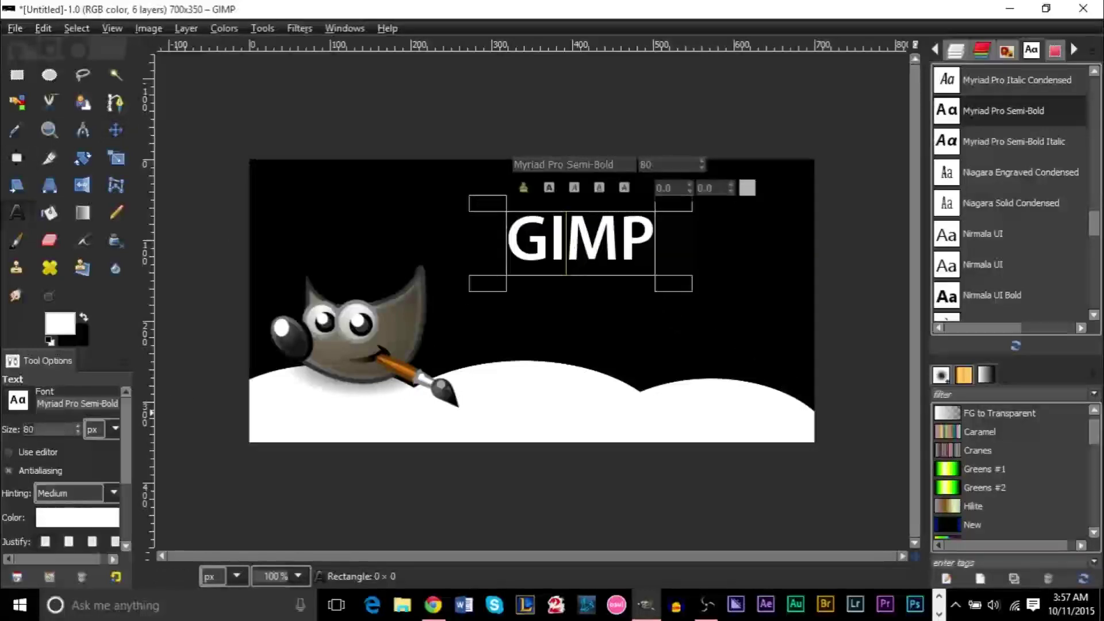
key("Return")
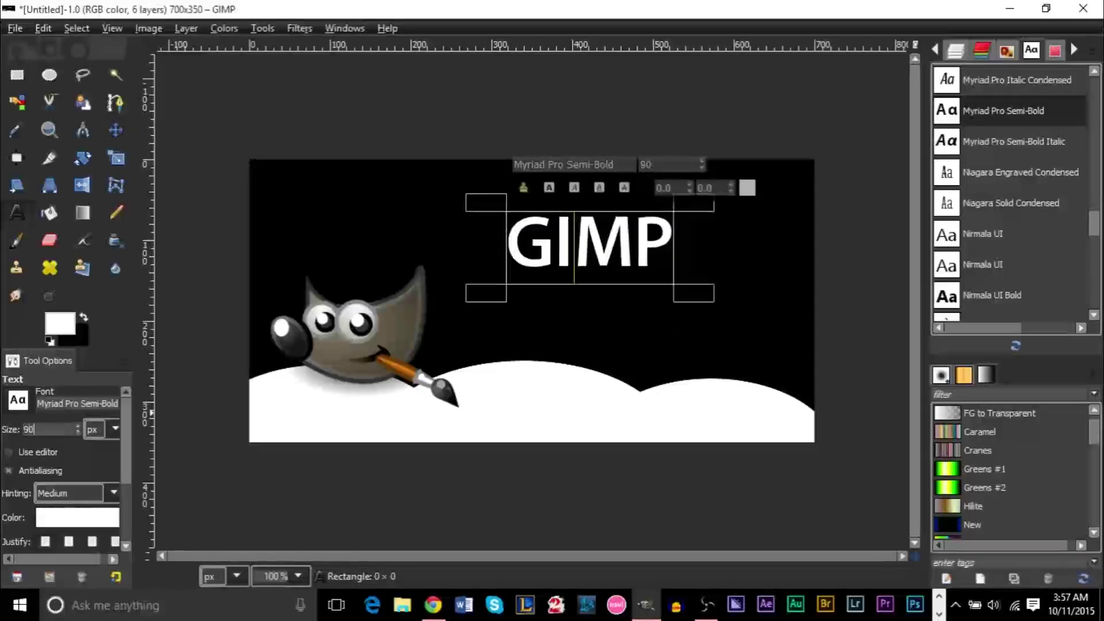
left_click(115, 130)
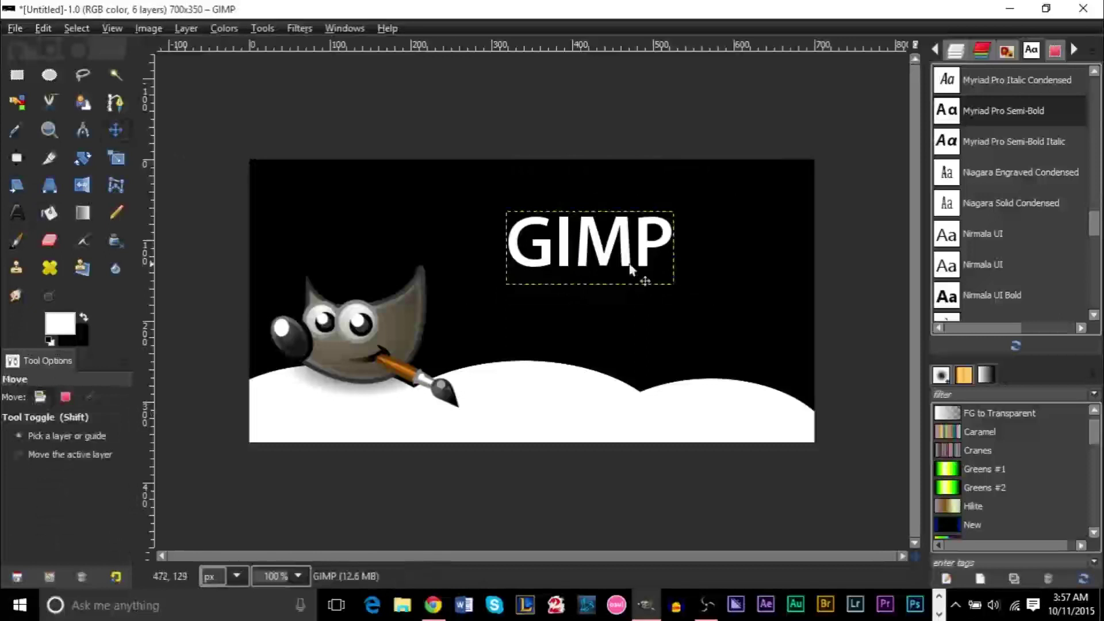
mouse_move(624, 261)
left_mouse_down()
mouse_move(653, 256)
mouse_move(637, 253)
left_mouse_up()
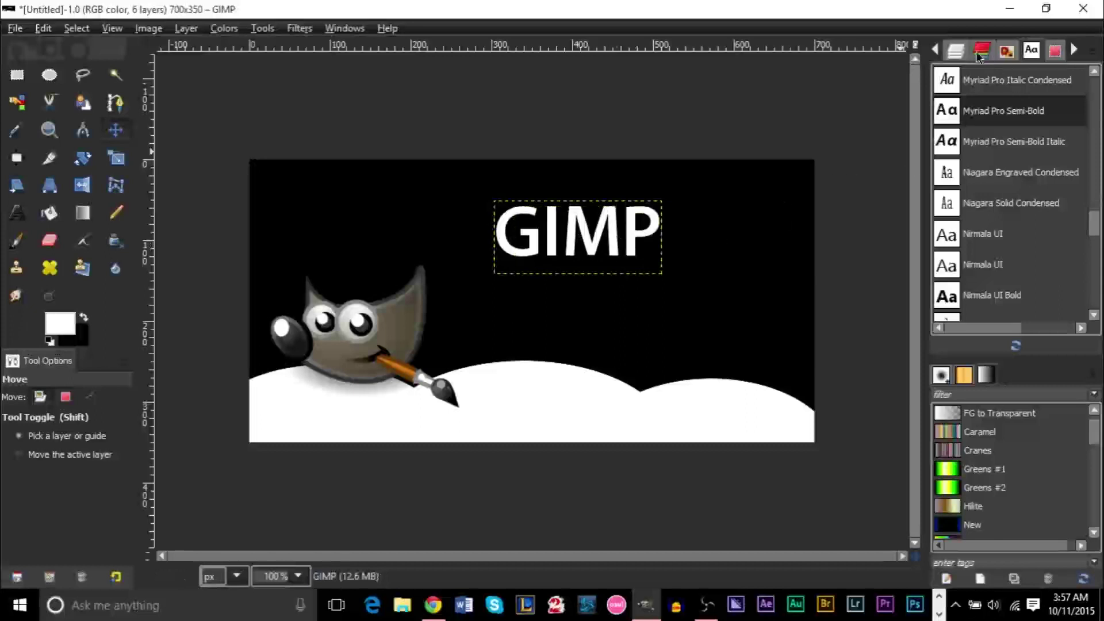
Step: Show the Layers list and zoom the view in around the GIMP title
left_click(956, 50)
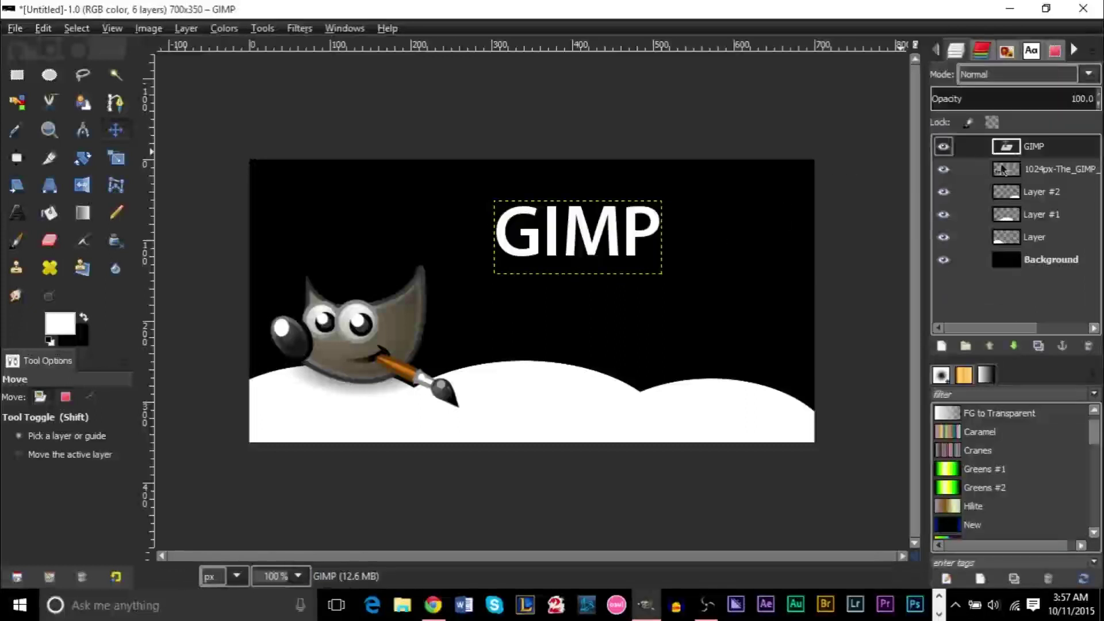
left_click(17, 212)
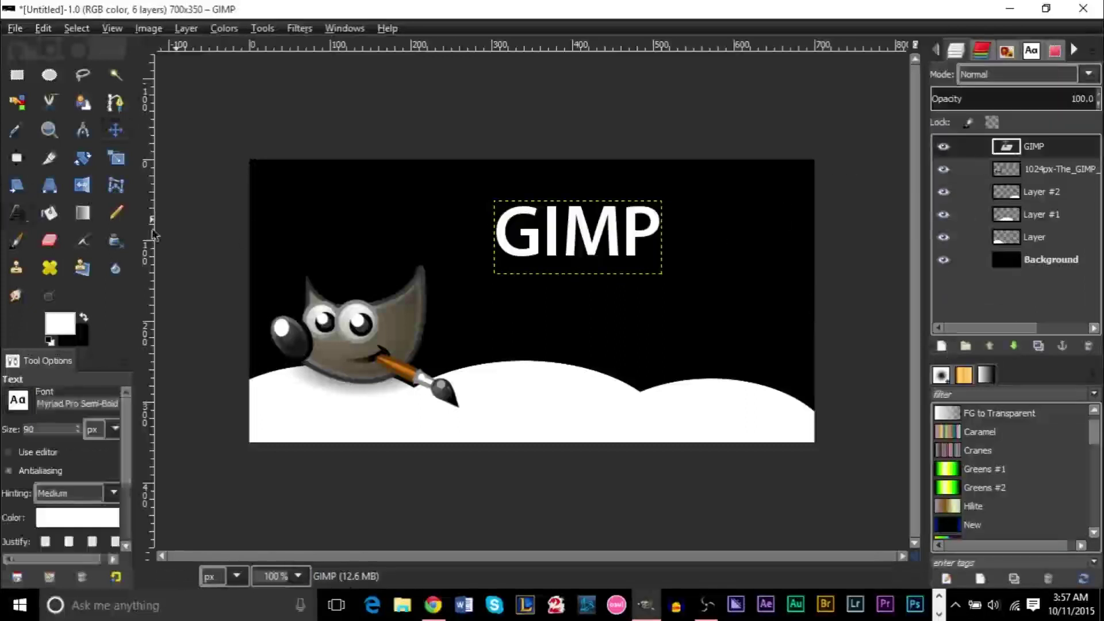
left_click(52, 130)
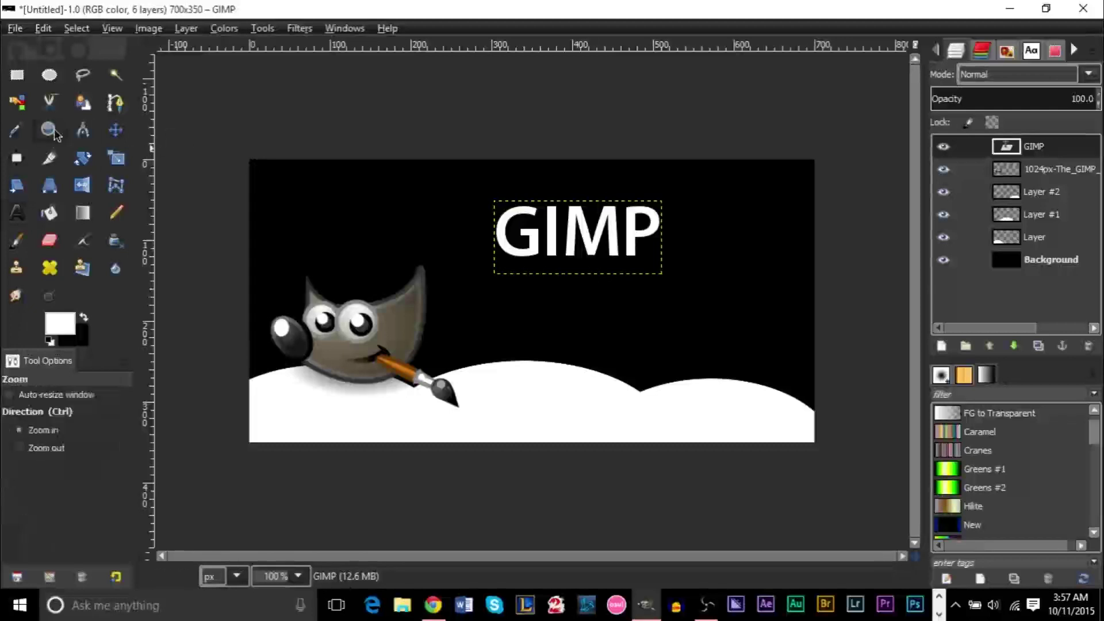
left_click_drag(492, 223, 662, 333)
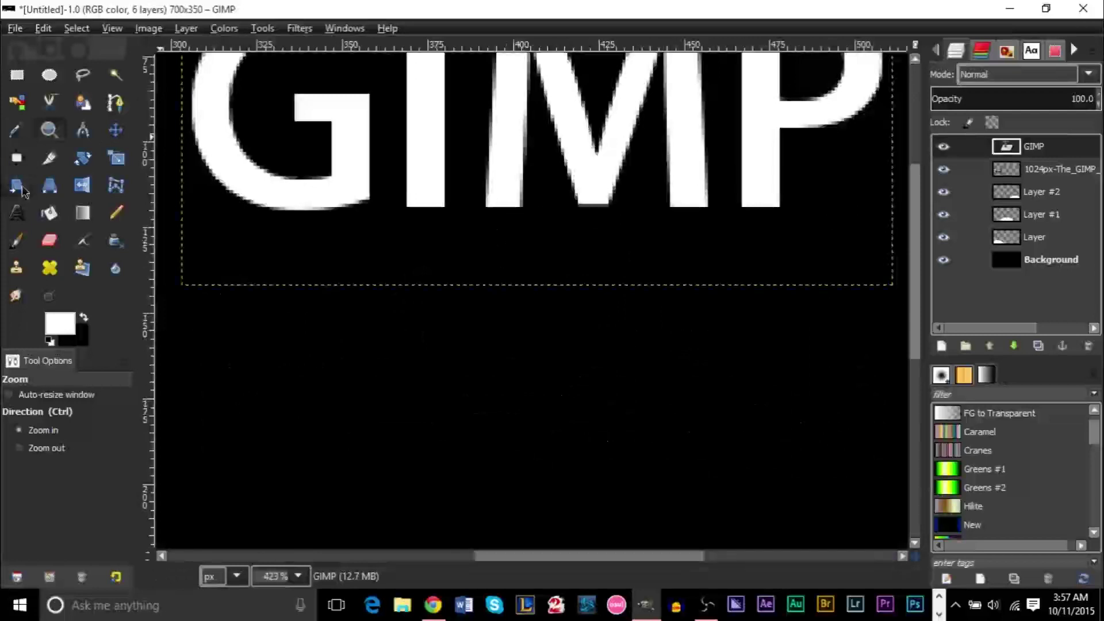
left_click(348, 201, "ctrl")
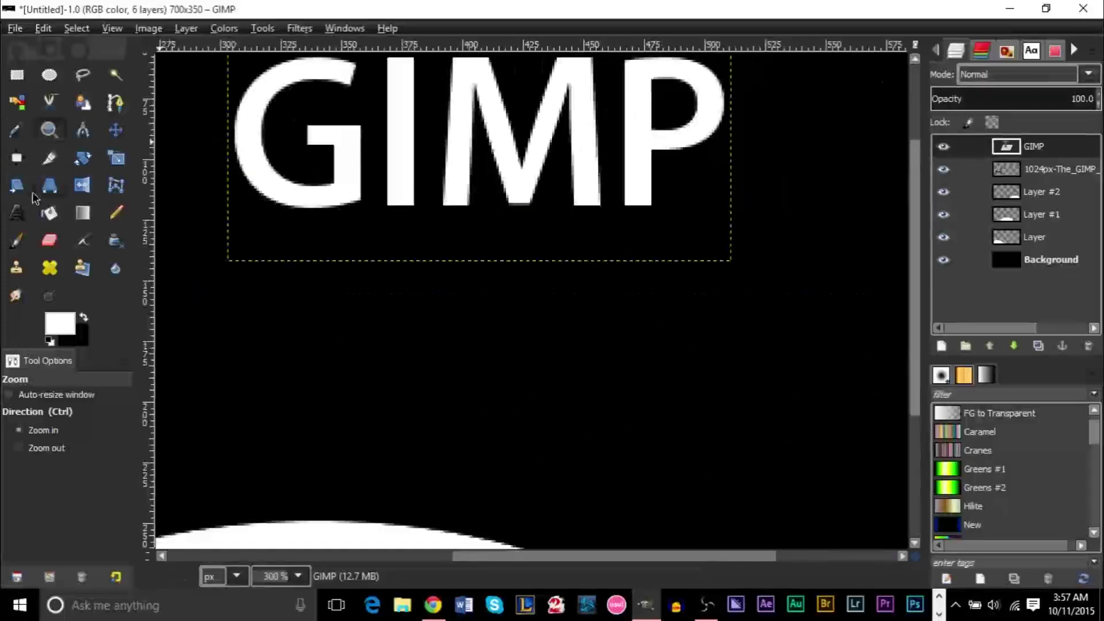
Step: Type the size-20 subtitle 'The GNU Image Manipulation Program' below the title
left_click(29, 213)
left_click(227, 266)
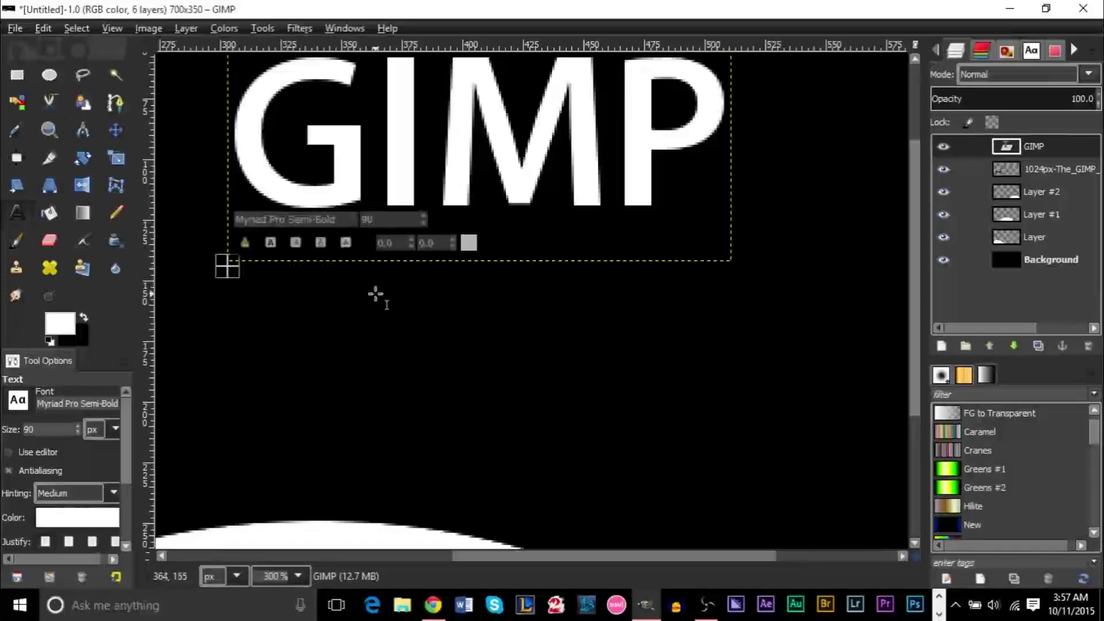
type("The")
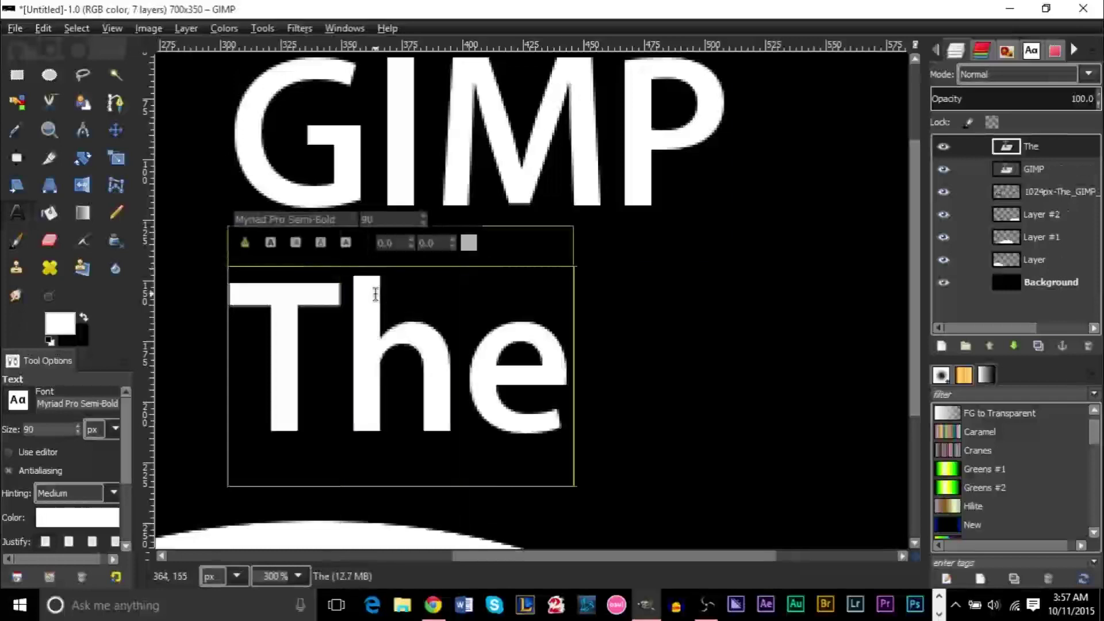
key("ctrl+a")
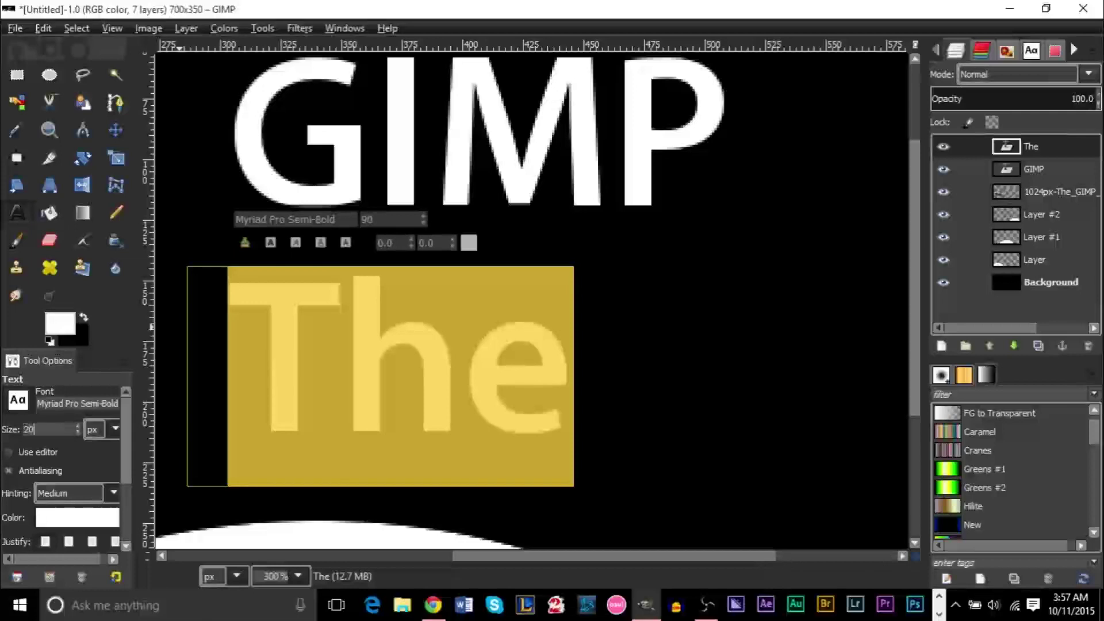
key("Return")
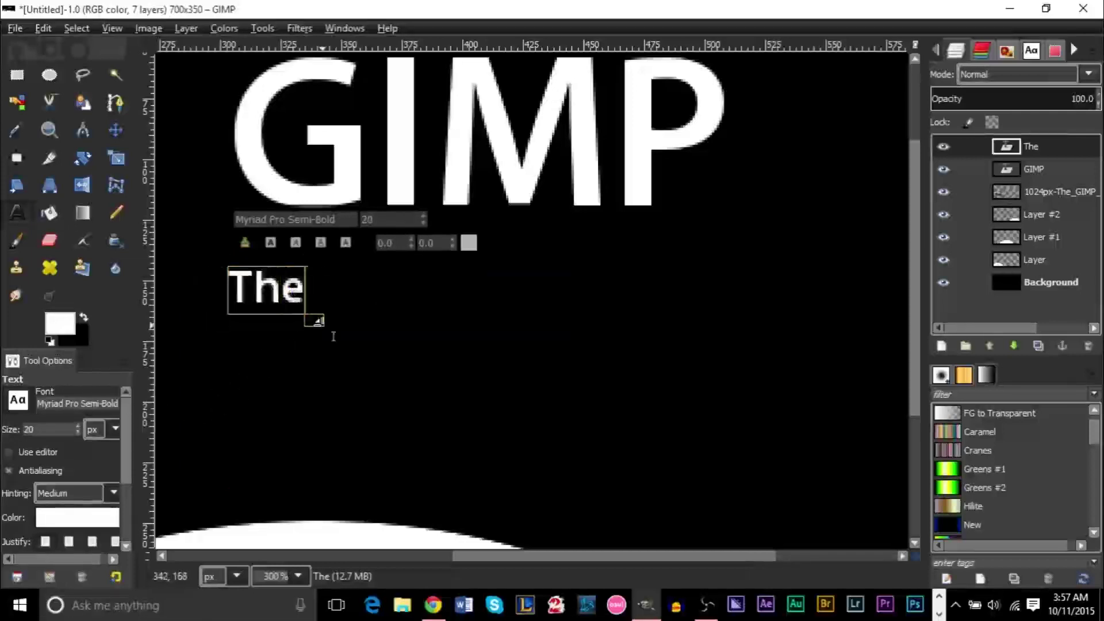
type("g")
key("BackSpace")
type("GNU I")
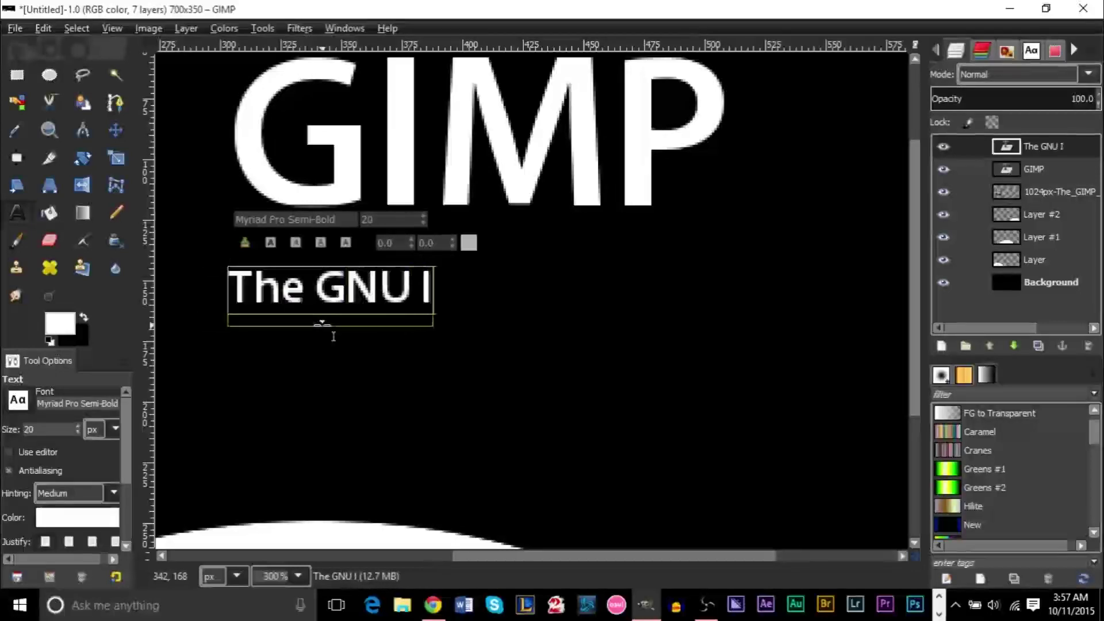
type("mage Mani")
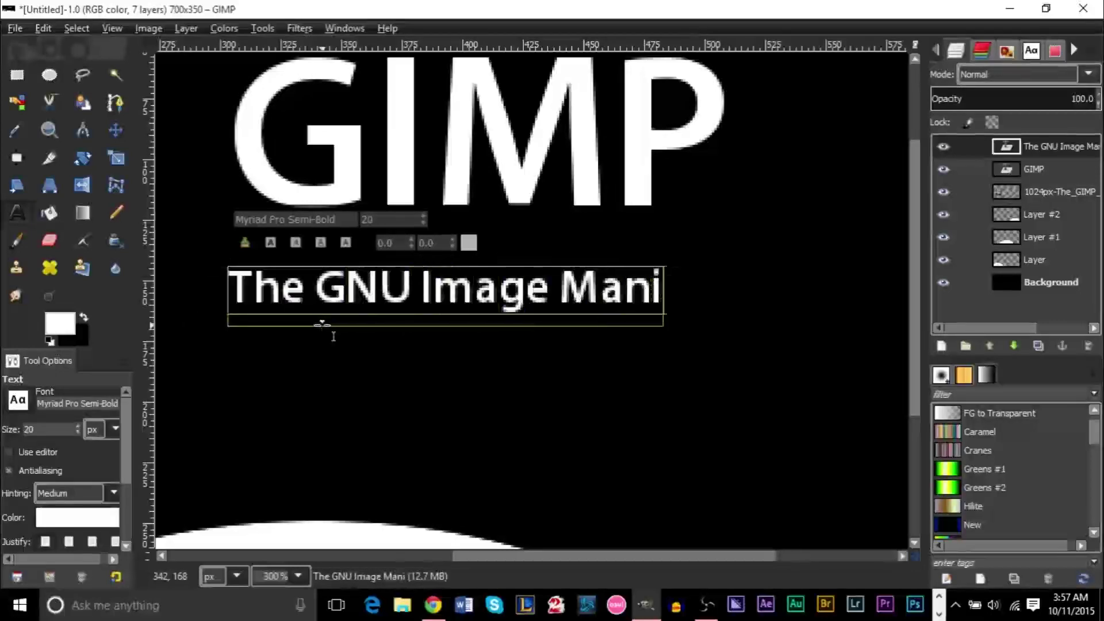
type("pulation P")
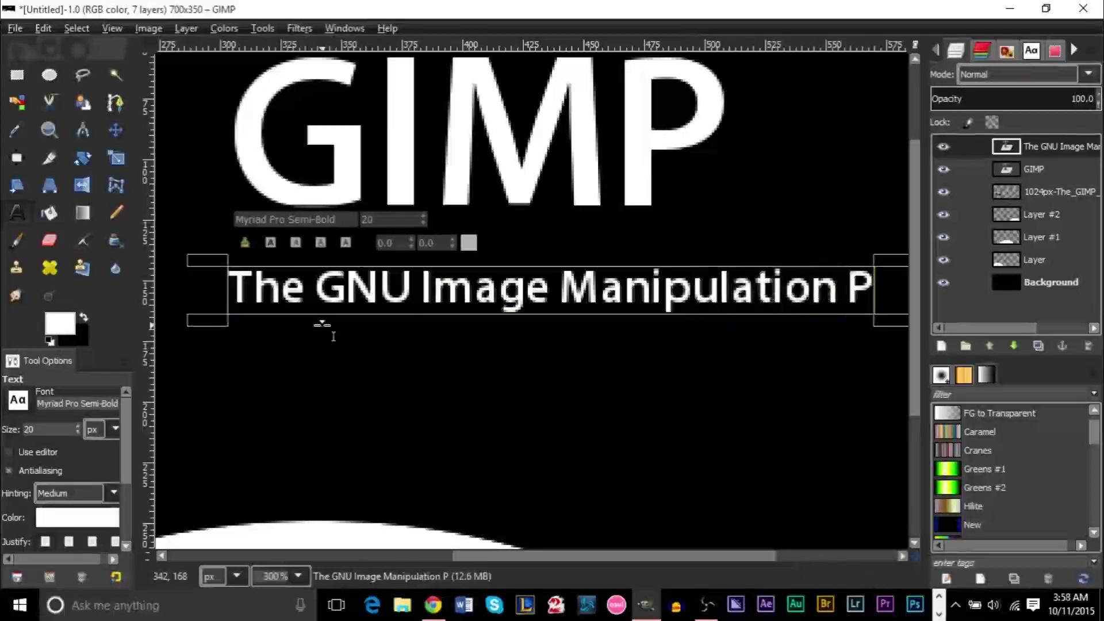
type("rogram")
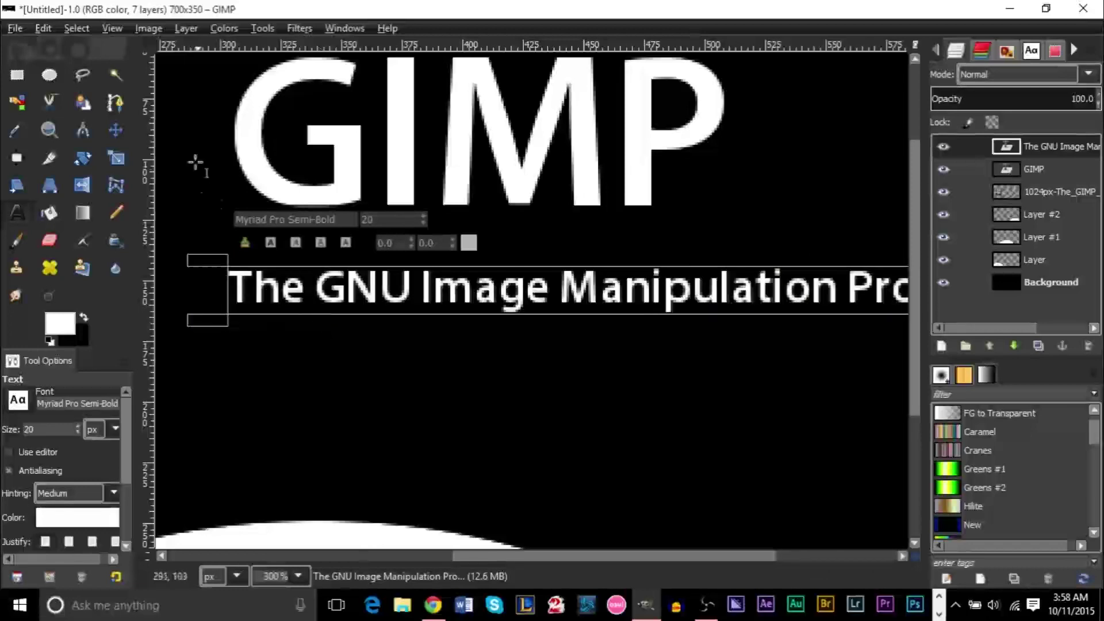
triple_click(384, 289)
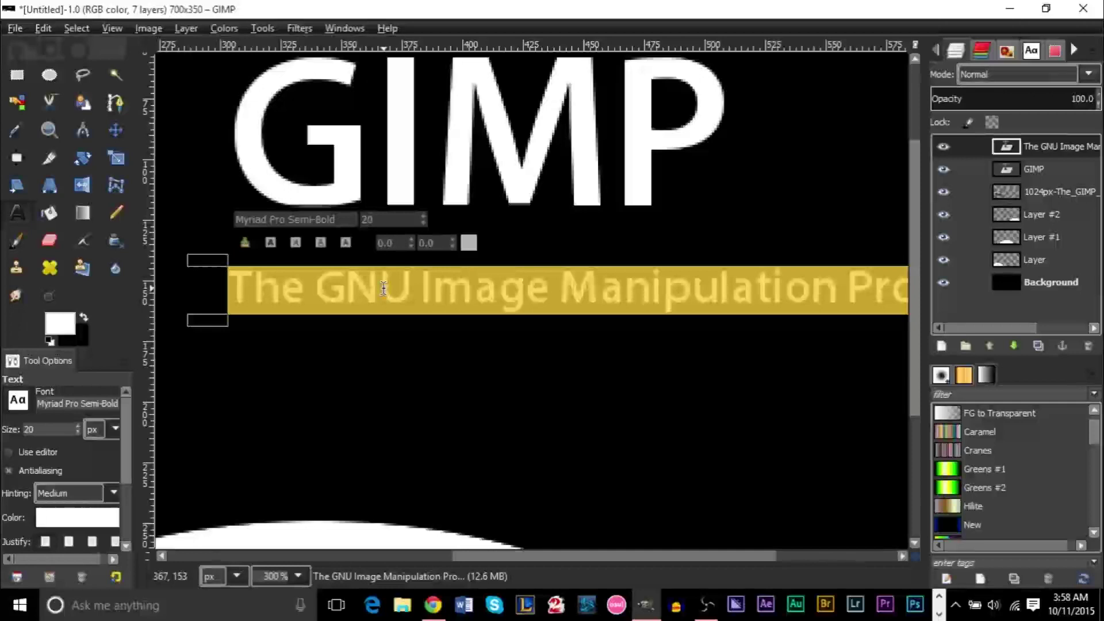
left_click(116, 131)
Step: Drag the subtitle up and left under the GIMP title, then zoom out to the whole image
left_click_drag(374, 304, 251, 278)
left_click(58, 121)
left_click(220, 216, "ctrl")
left_click(219, 216, "ctrl")
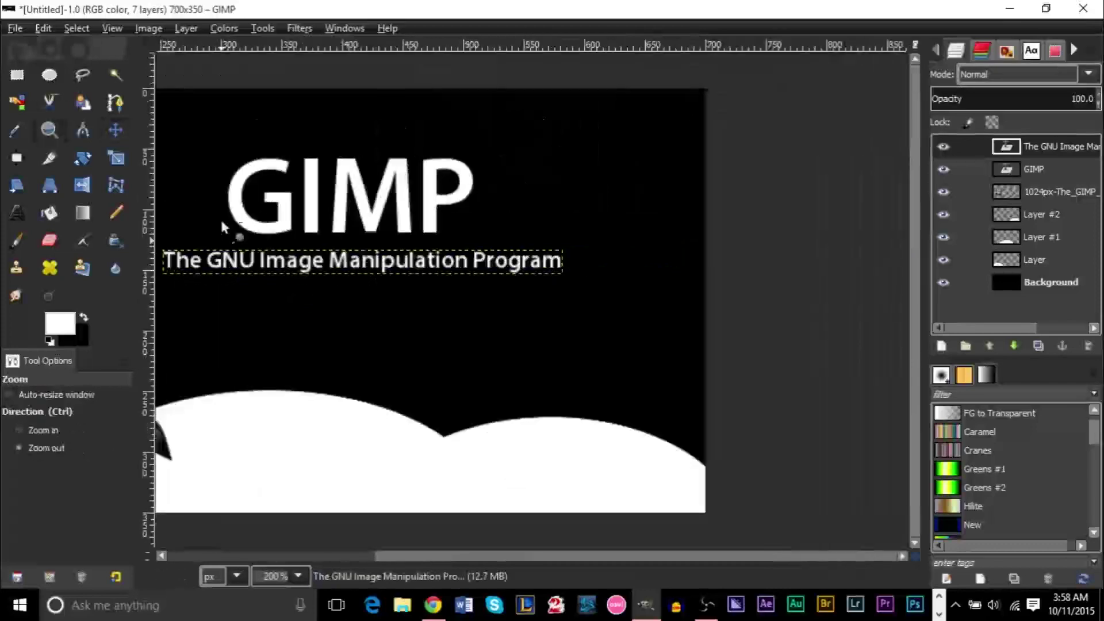
left_click_drag(479, 556, 381, 562)
Step: Shrink the subtitle text to size 15 and reposition it beneath GIMP
left_click(17, 216)
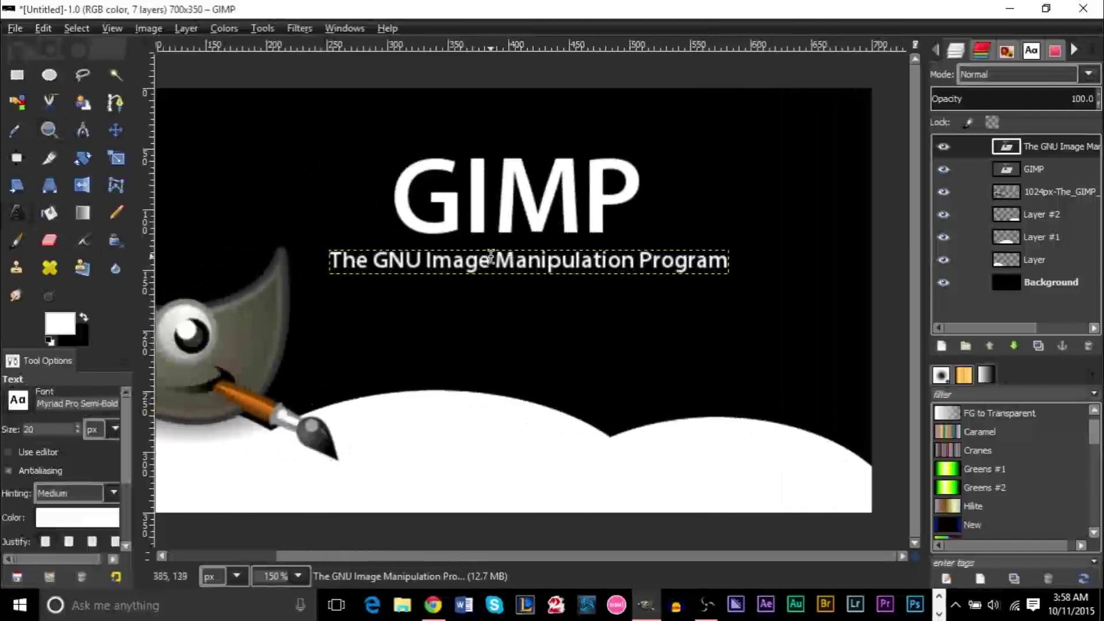
triple_click(490, 257)
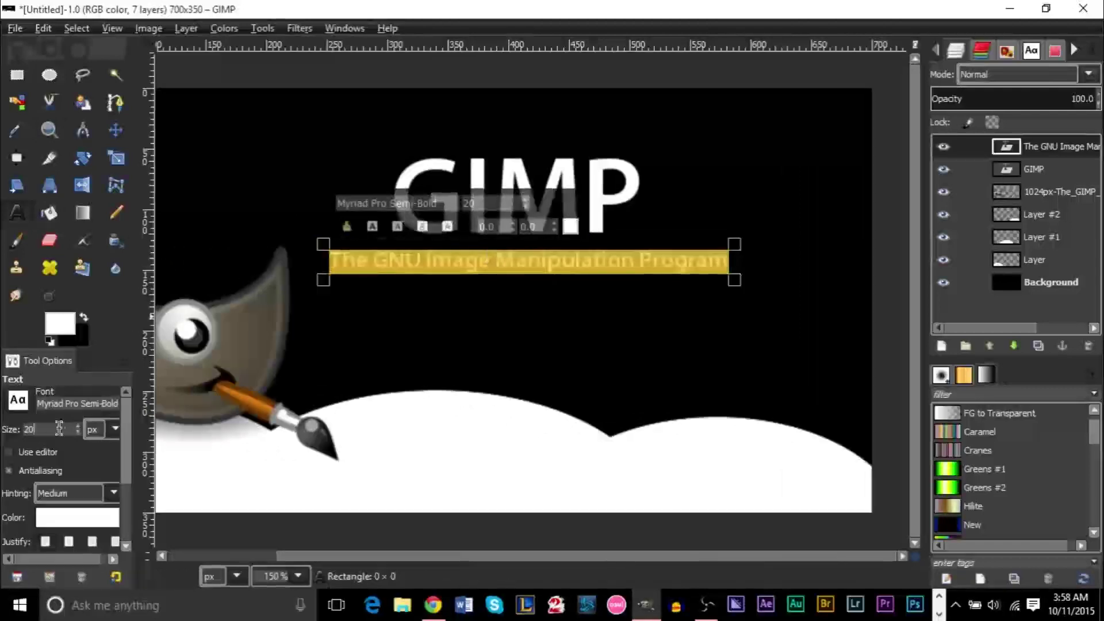
type("15")
key("Return")
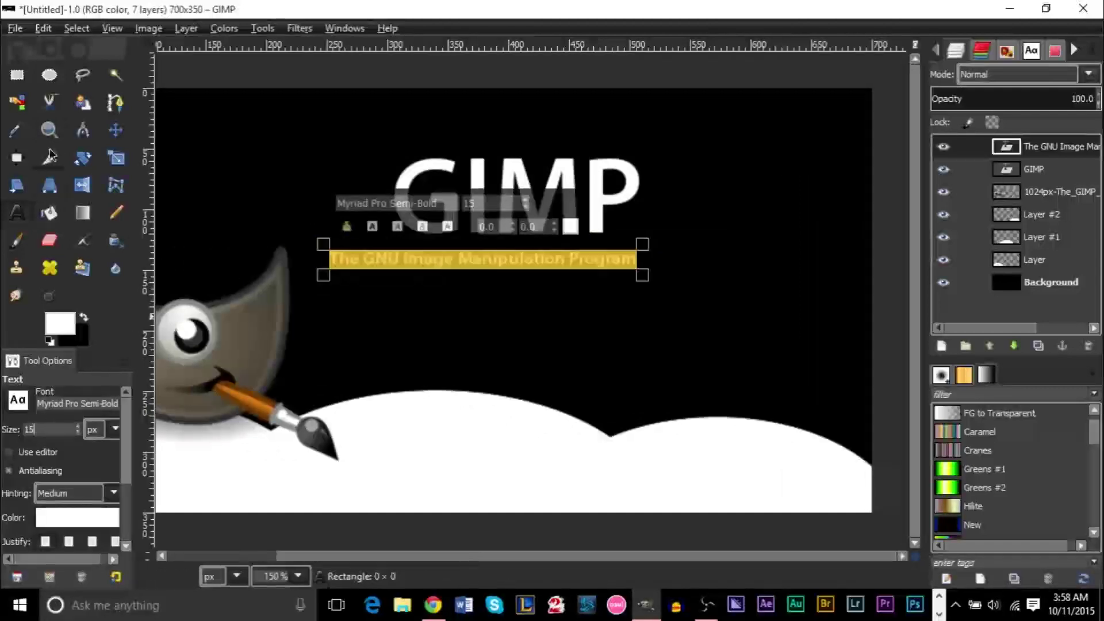
left_click(113, 133)
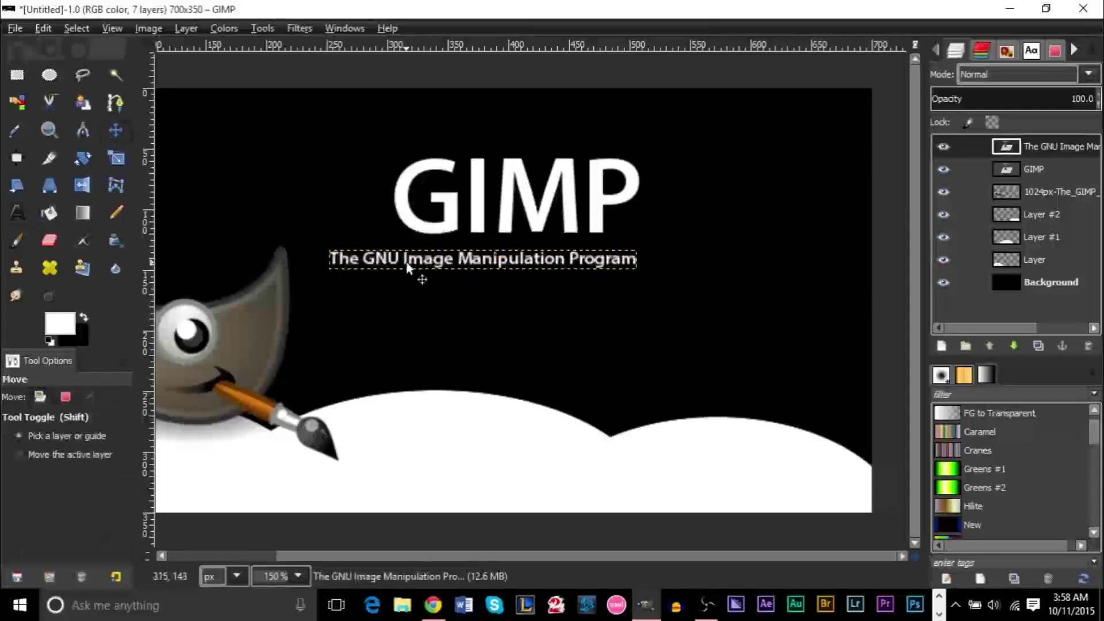
left_click_drag(407, 268, 438, 259)
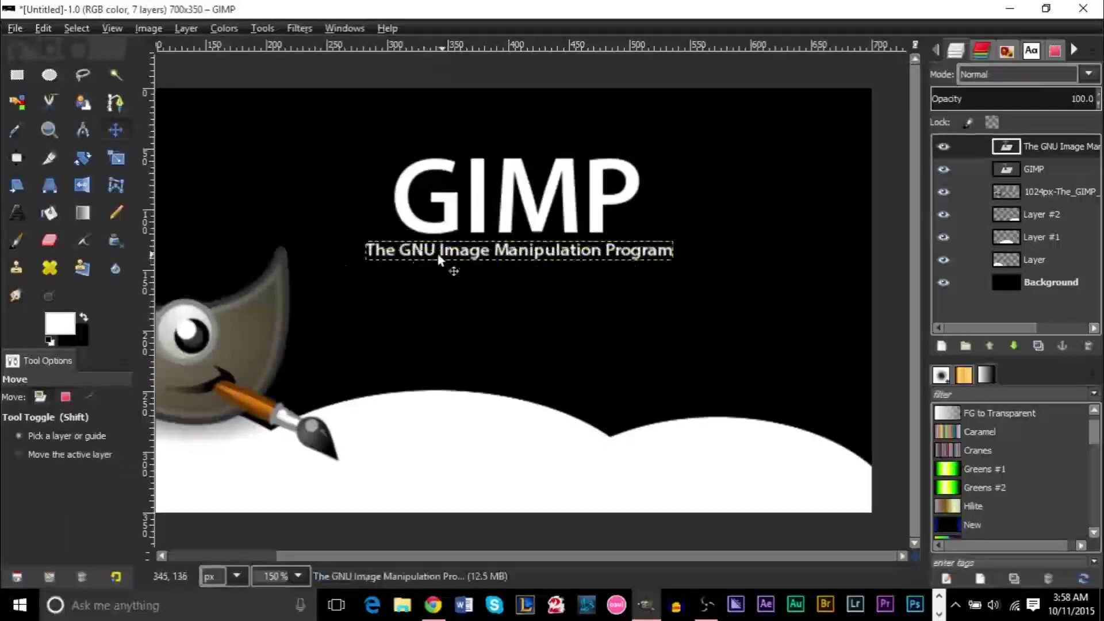
Step: Add two vertical guides from the left ruler across the canvas
left_click(1057, 294)
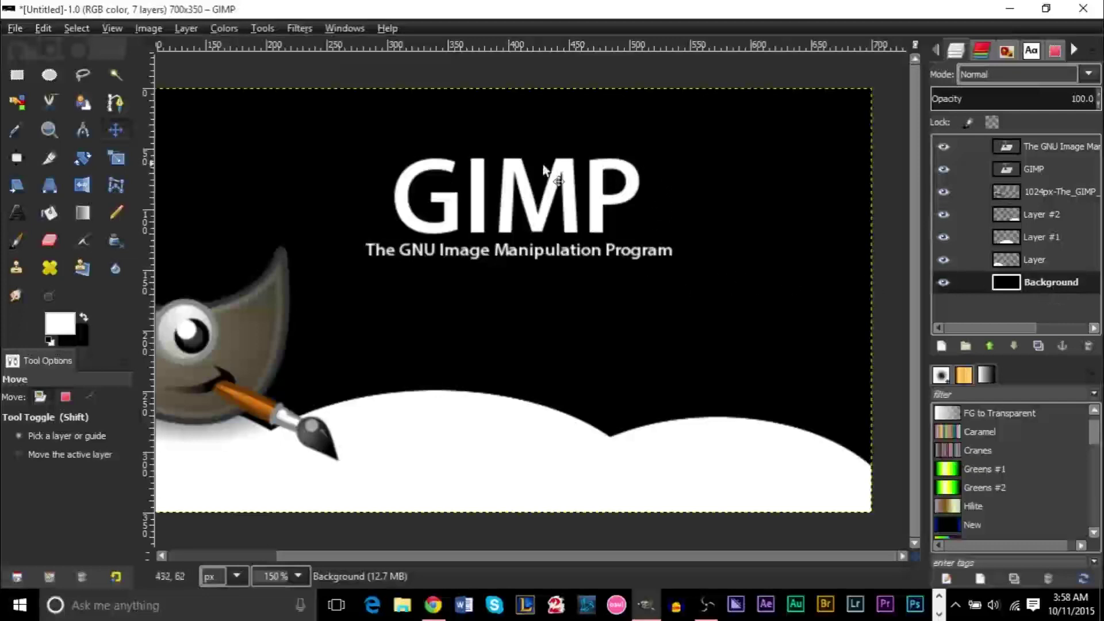
left_click_drag(148, 217, 392, 278)
left_click_drag(154, 265, 643, 267)
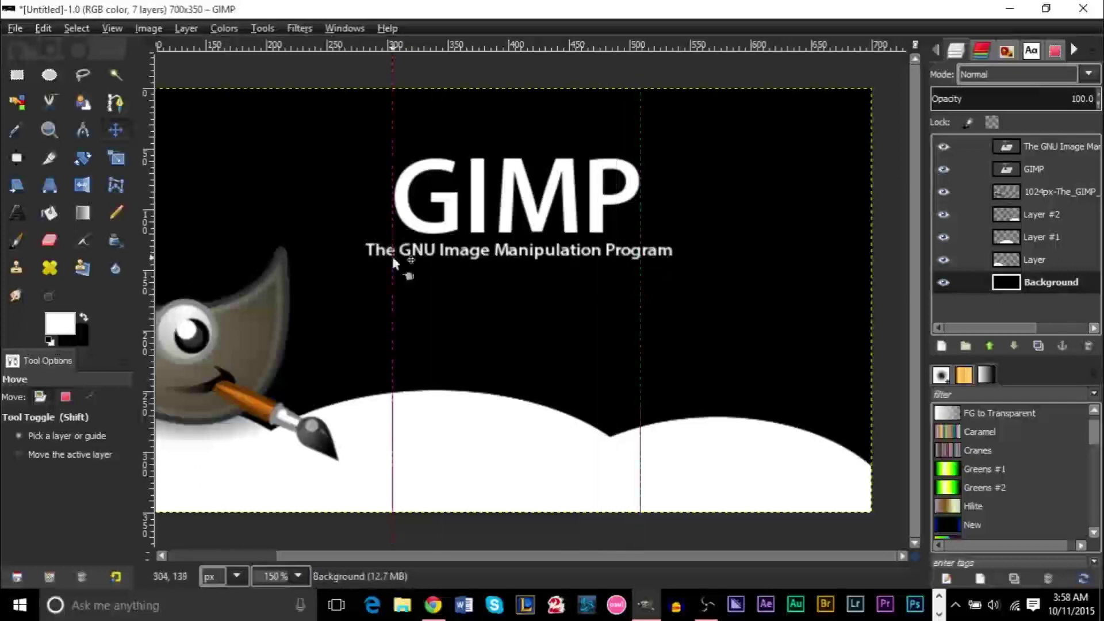
Step: Nudge the subtitle layer left and move the second guide onto the first
left_click(1037, 172)
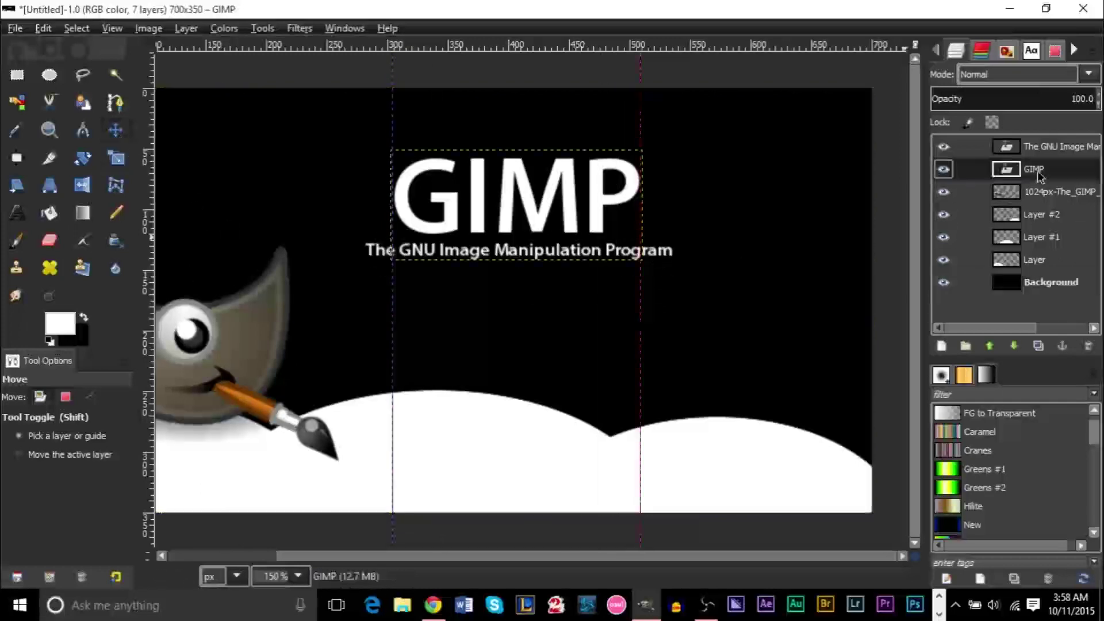
left_click(1038, 146)
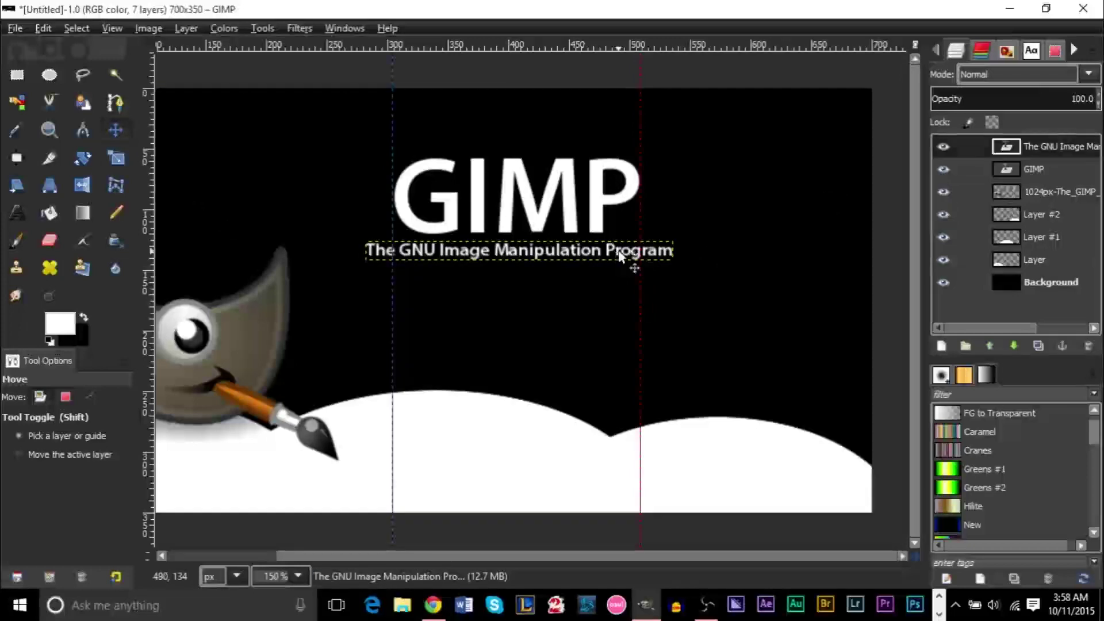
key("Left")
key("Left")
key("Left")
key("Left")
key("Left")
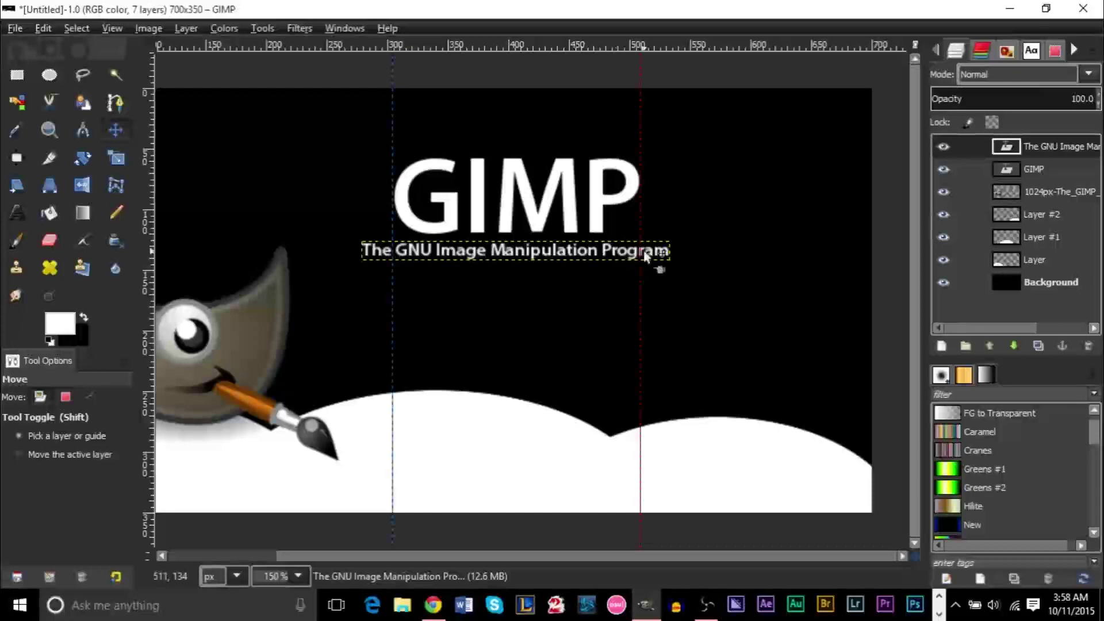
left_click_drag(643, 280, 390, 328)
left_click(1050, 282)
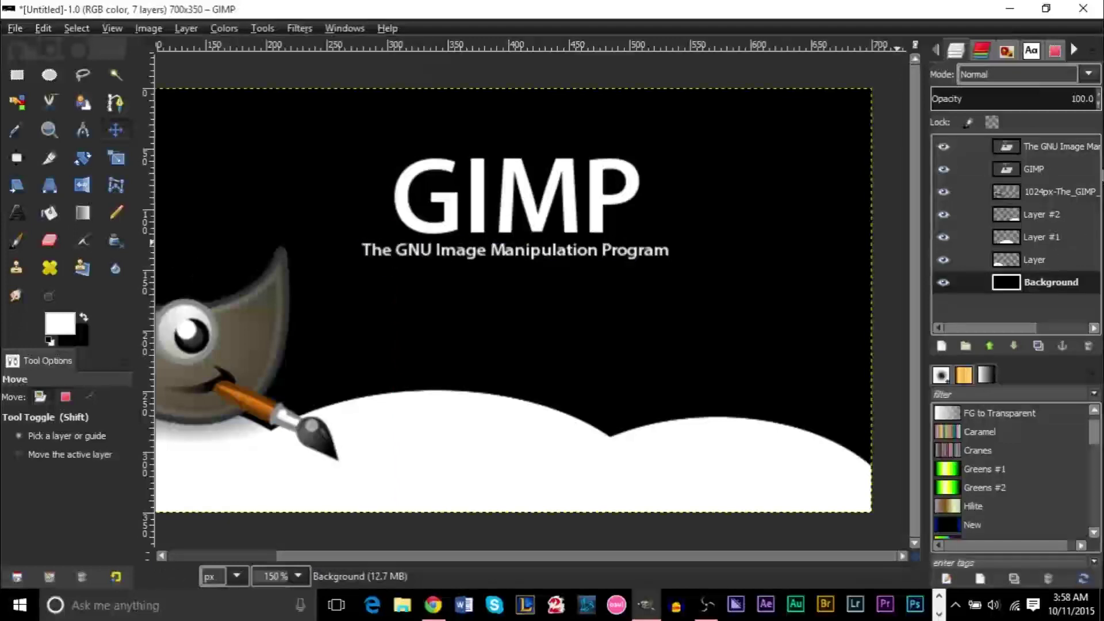
left_click(22, 217)
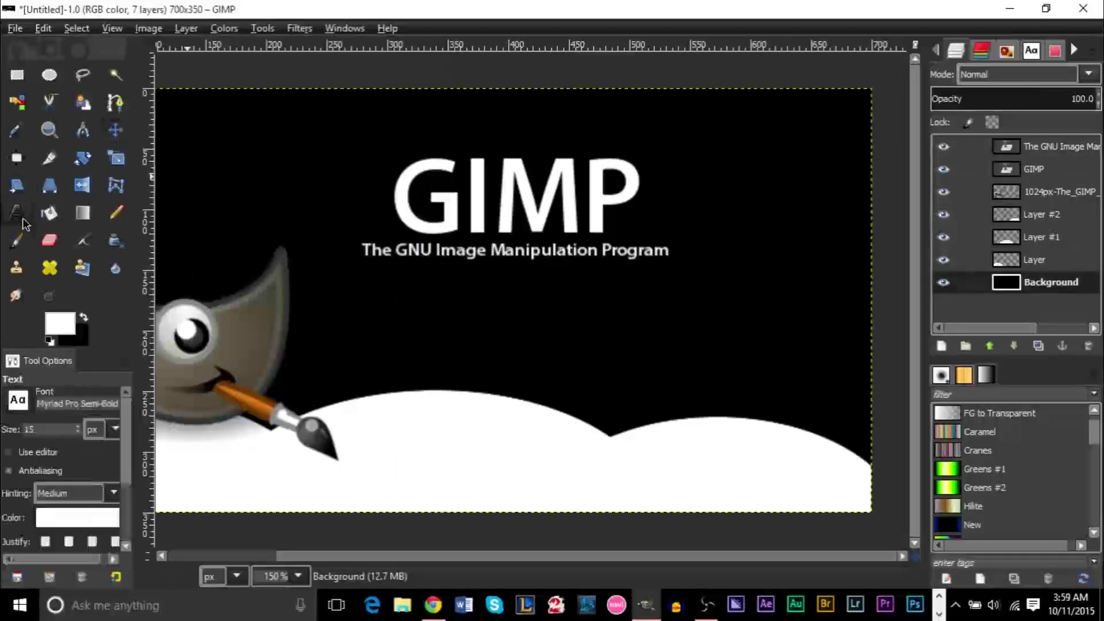
Step: Create a '2.8' text layer right of the GIMP title at size 100
left_click(1035, 148)
left_click(686, 187)
type("2")
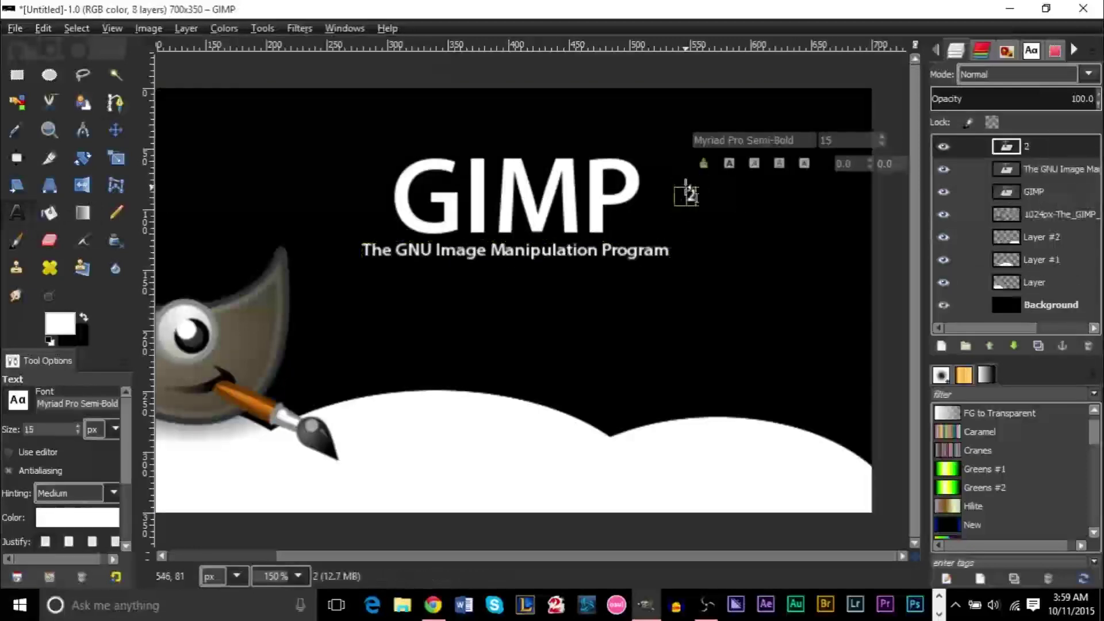
type(".8")
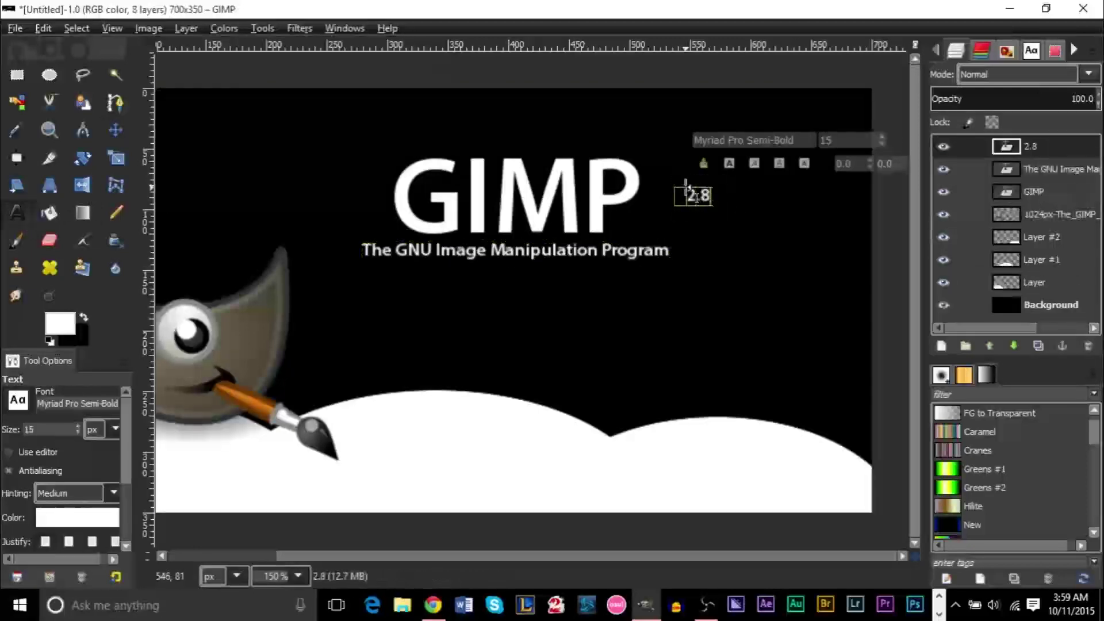
key("ctrl+a")
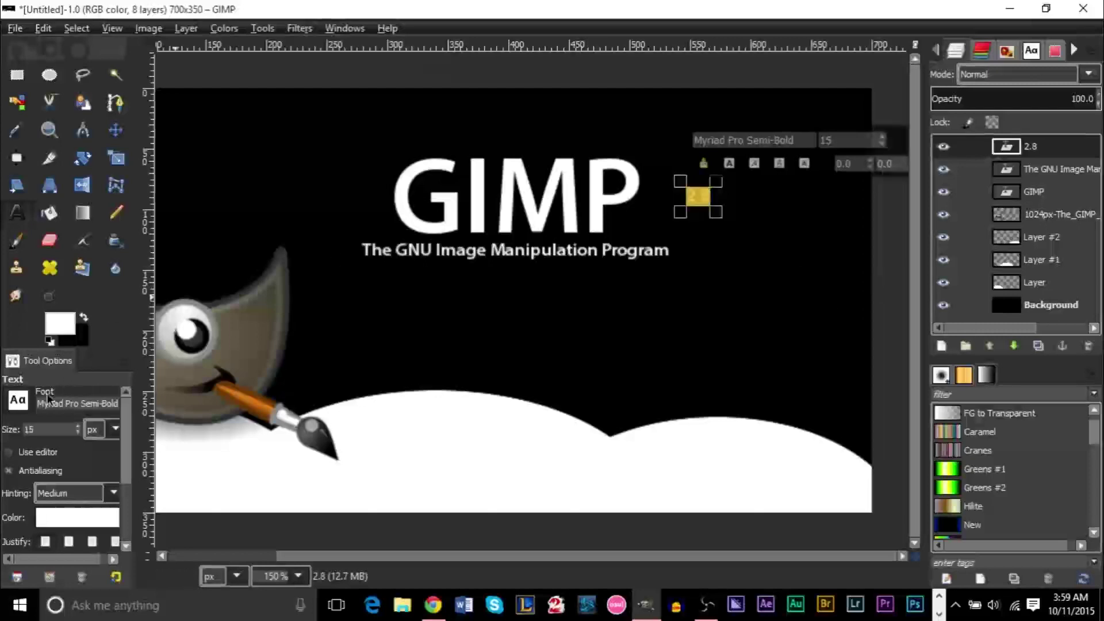
type("100")
Step: Move the '2.8' text into place beside the GIMP title
left_click(115, 130)
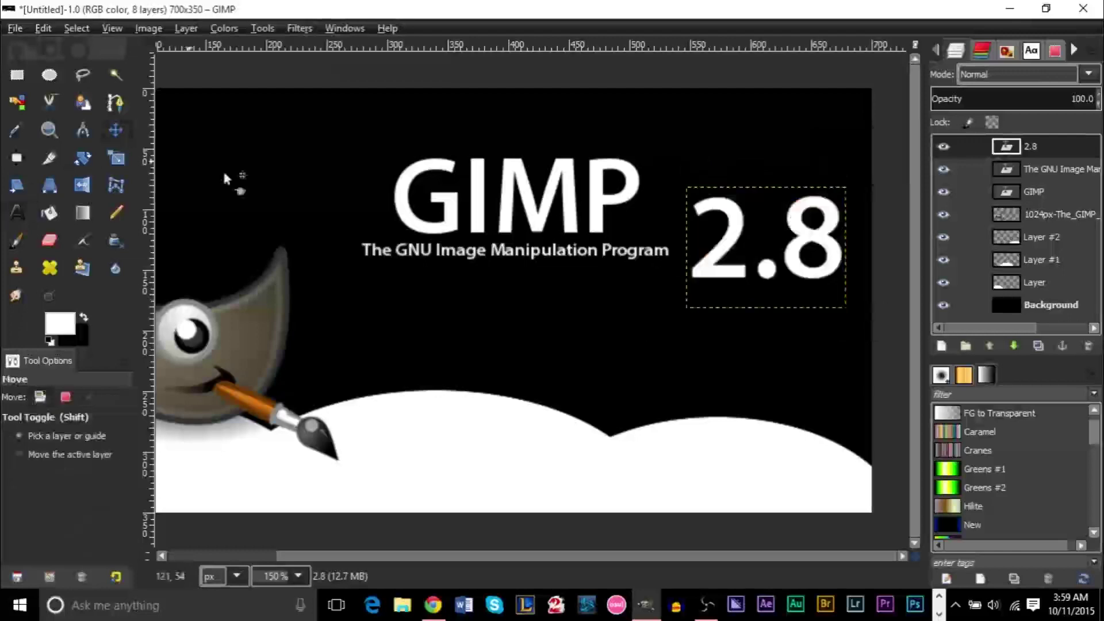
left_click_drag(722, 291, 677, 228)
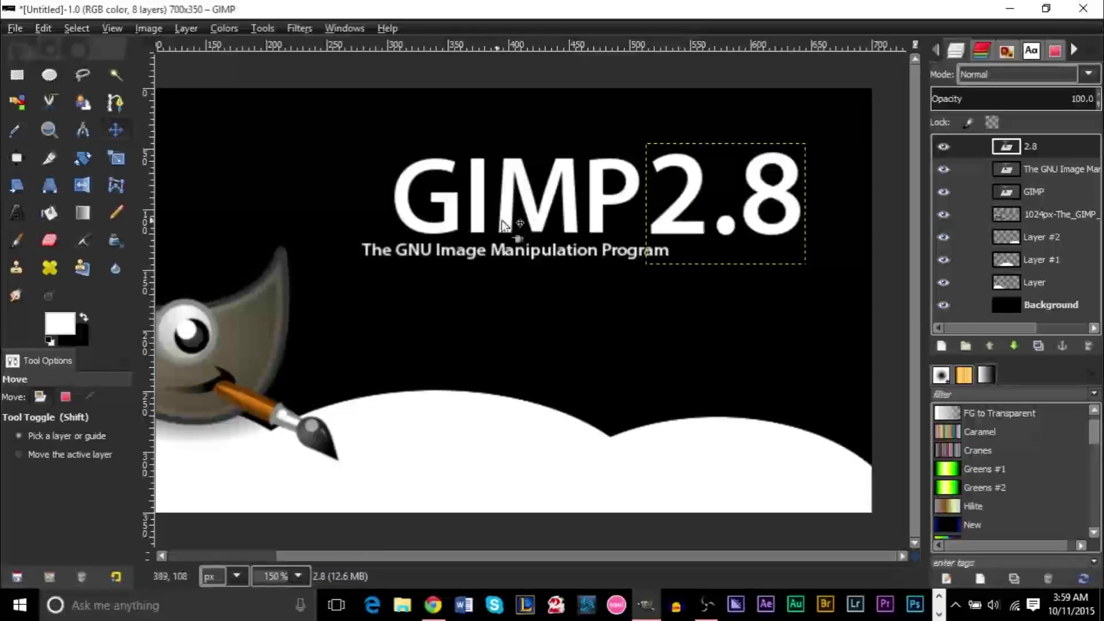
mouse_move(681, 235)
left_mouse_down()
mouse_move(712, 252)
mouse_move(693, 246)
left_mouse_up()
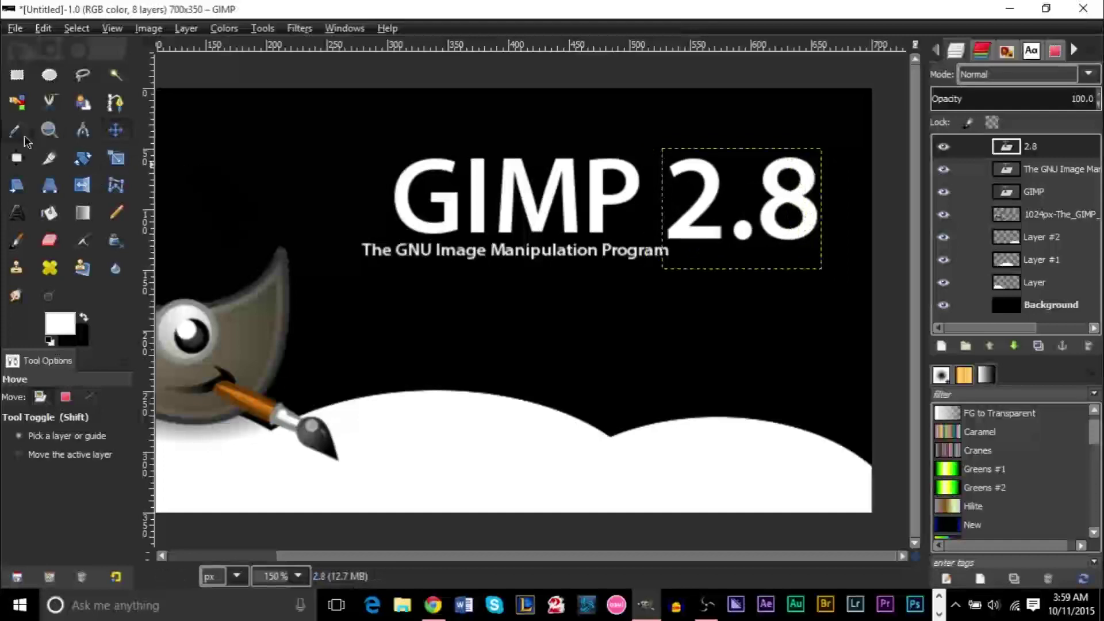
left_click(17, 213)
Step: Zoom in, add a guide at the title's right edge, and nudge the subtitle to align with it
left_click(118, 130)
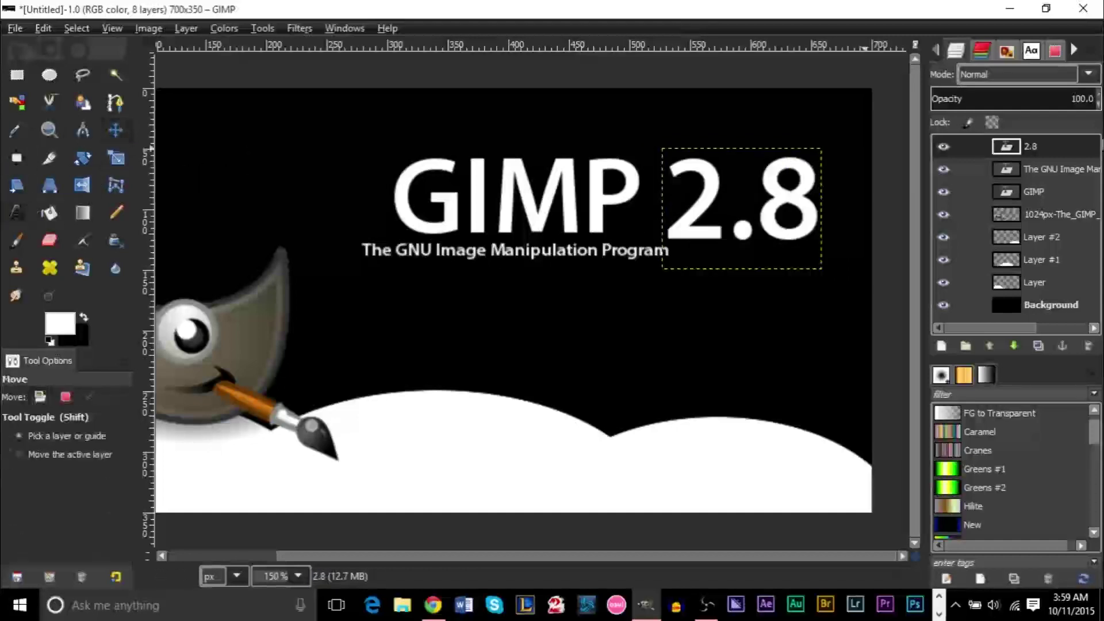
left_click(49, 130)
left_click(596, 274)
left_click(596, 274)
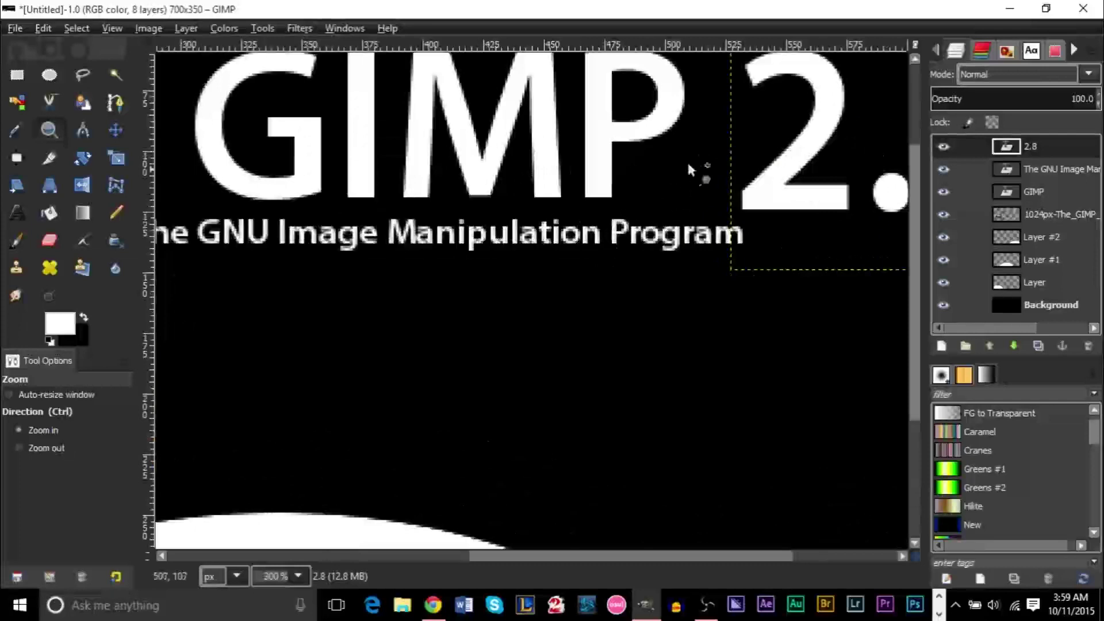
left_click_drag(151, 230, 687, 263)
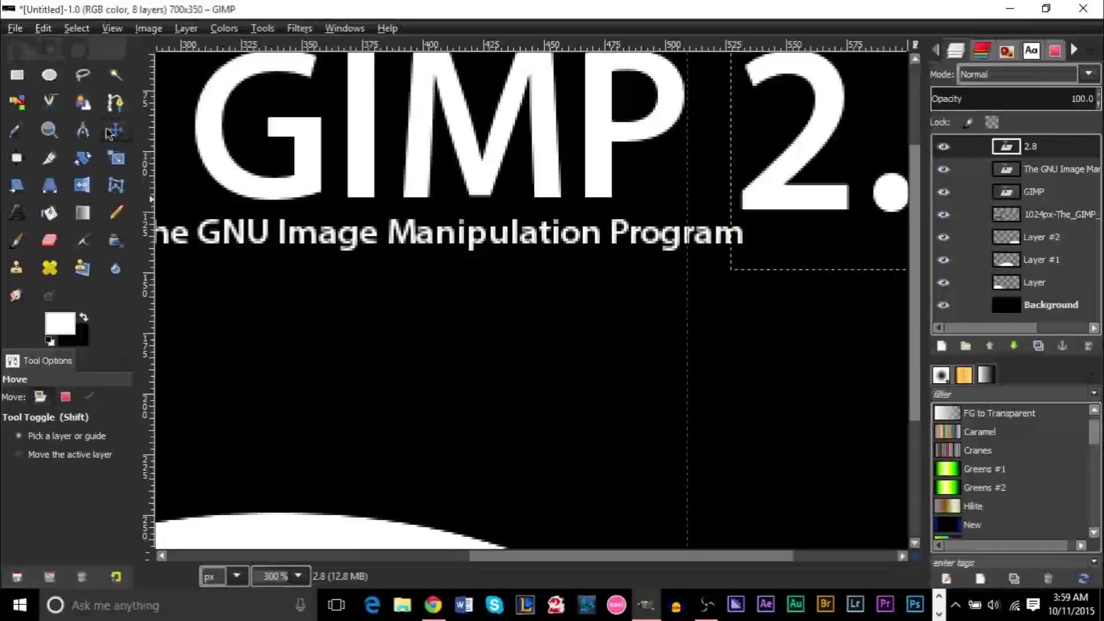
left_click(1052, 169)
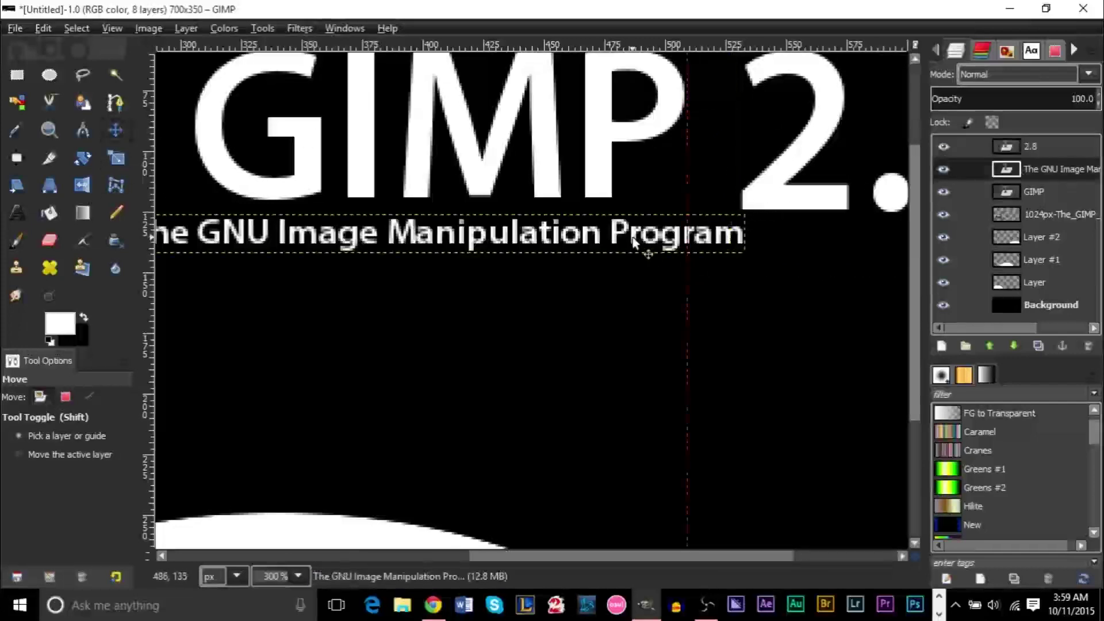
left_click_drag(632, 244, 632, 244)
key("Left")
key("Left")
key("Left")
key("Left")
key("Left")
key("Left")
key("Left")
key("Left")
key("Left")
key("Left")
key("Left")
key("Left")
key("Left")
key("Left")
key("Left")
key("Left")
key("Left")
key("Left")
key("Left")
key("Left")
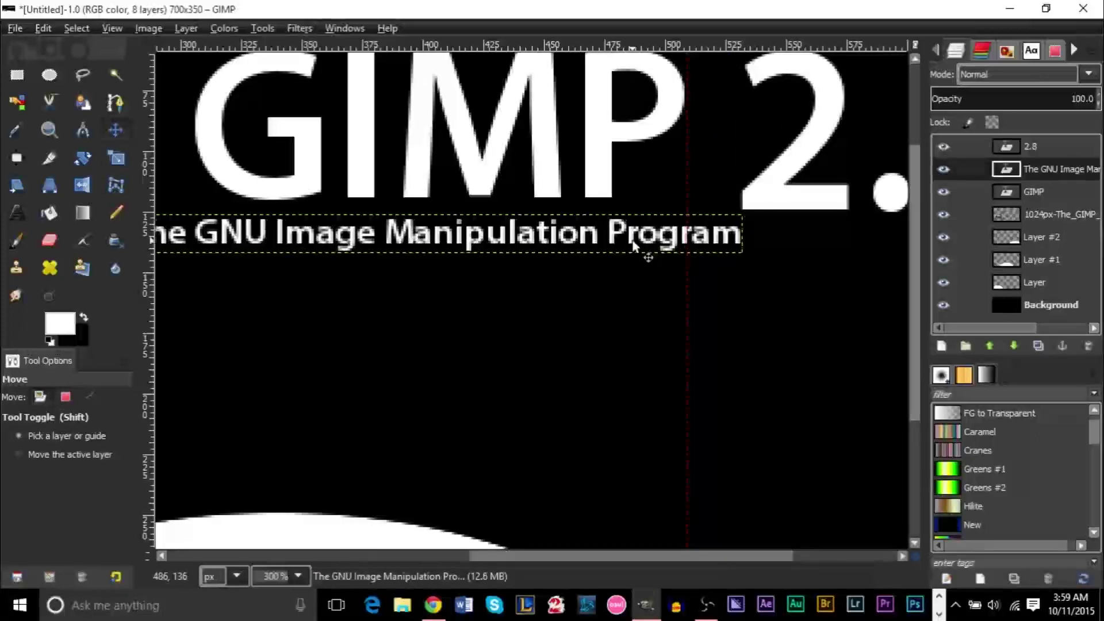
key("Right")
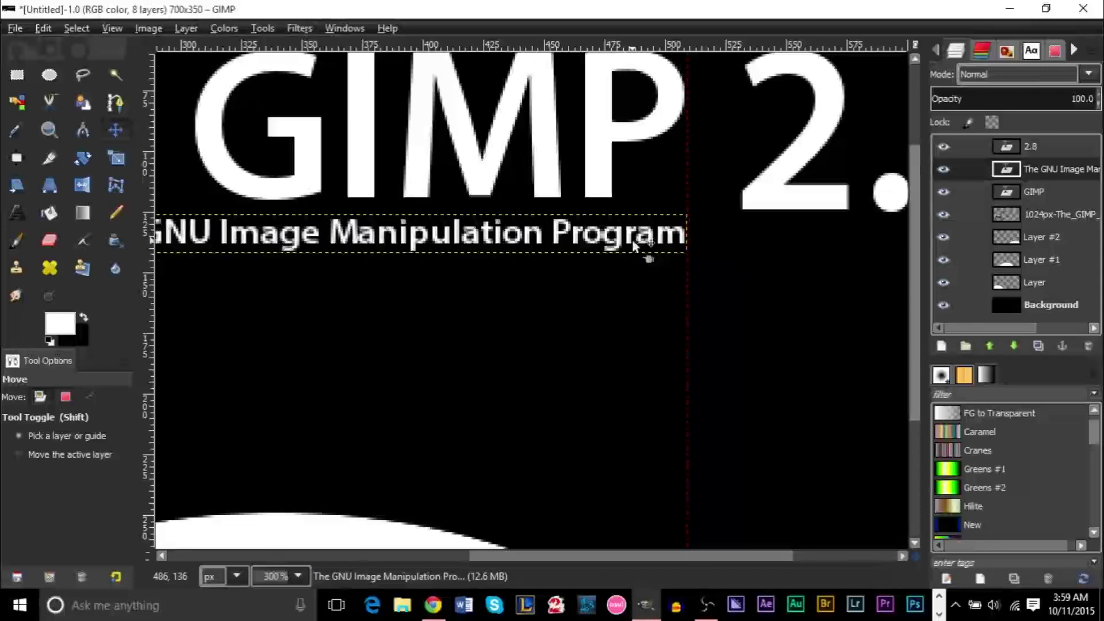
Step: Zoom back out and slide '2.8' left against the GIMP title
left_click(51, 127)
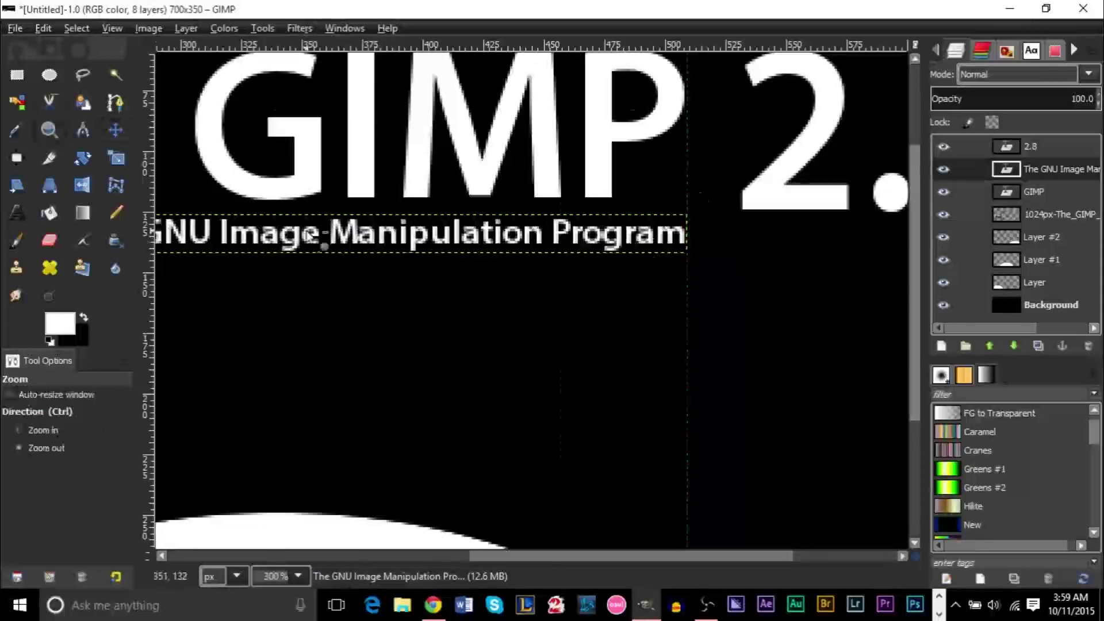
left_click(310, 239)
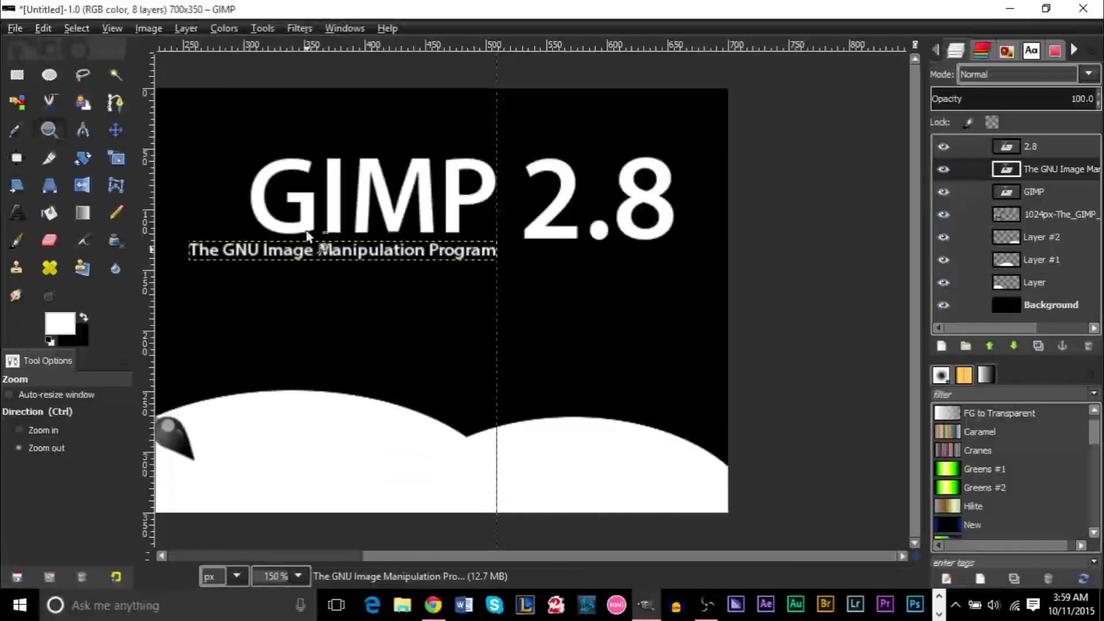
left_click(115, 130)
left_click_drag(553, 241, 535, 242)
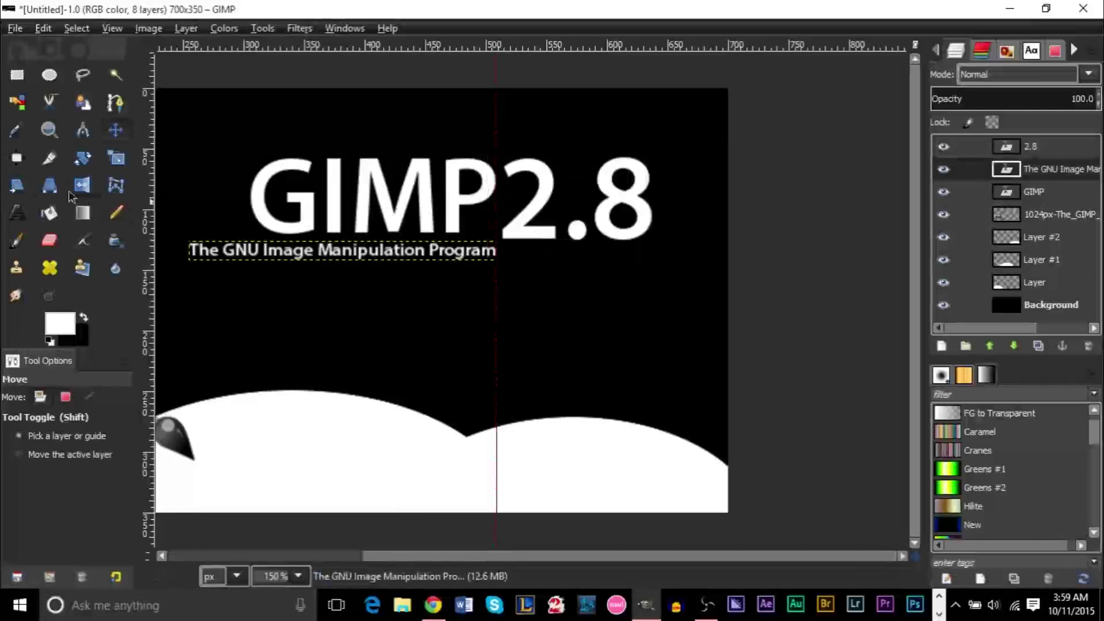
left_click(17, 213)
Step: Change the '2.8' text size to 125
left_click(569, 219)
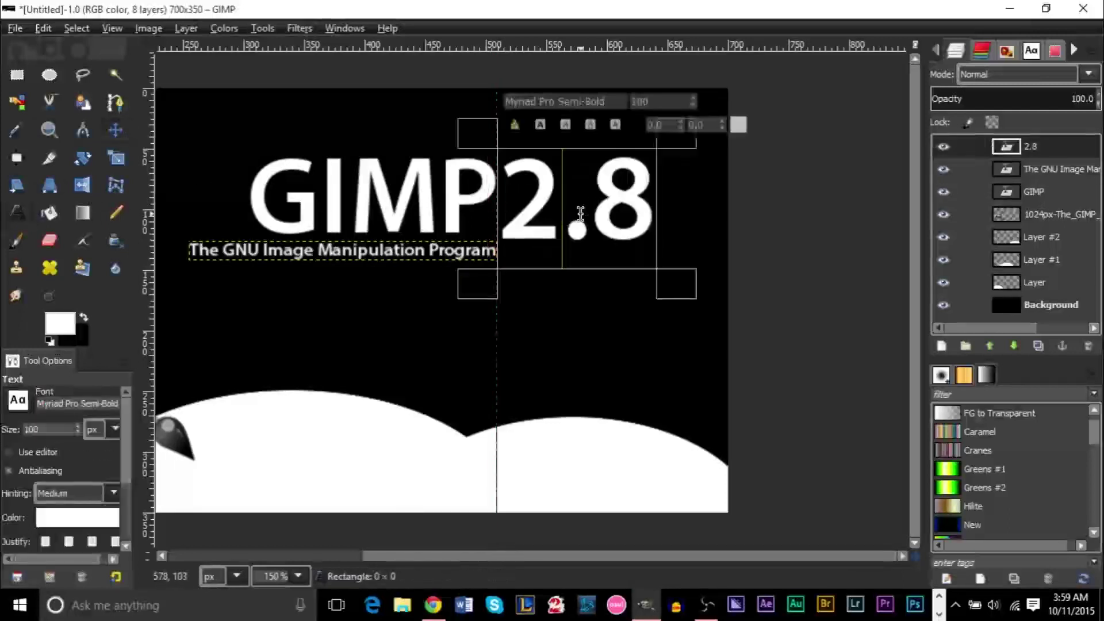
double_click(580, 214)
left_click(580, 214)
double_click(580, 213)
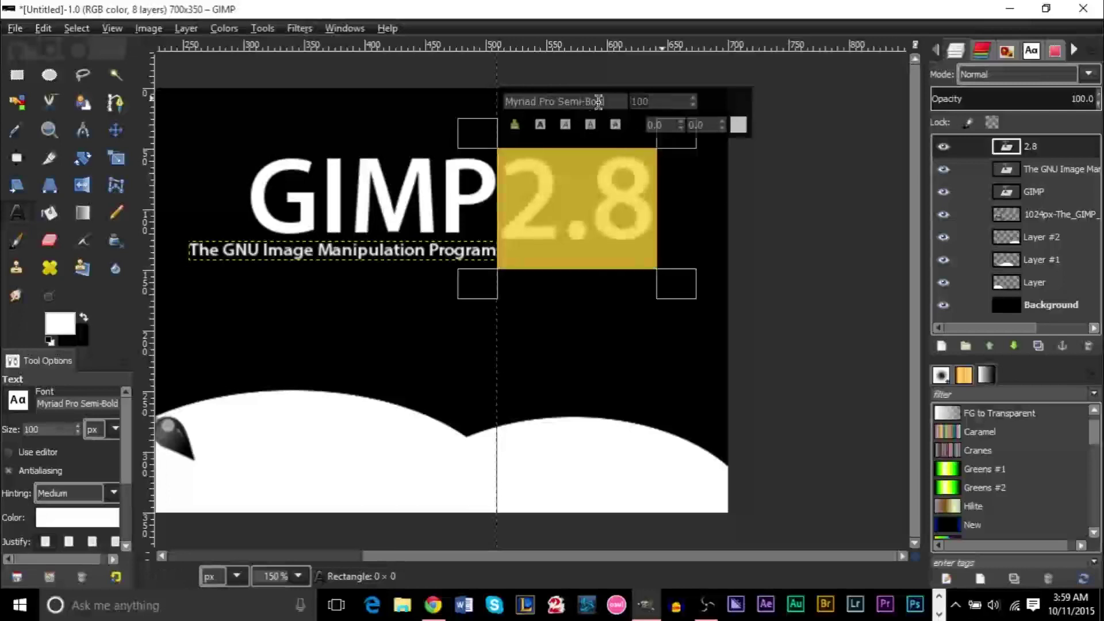
type("125")
key("Return")
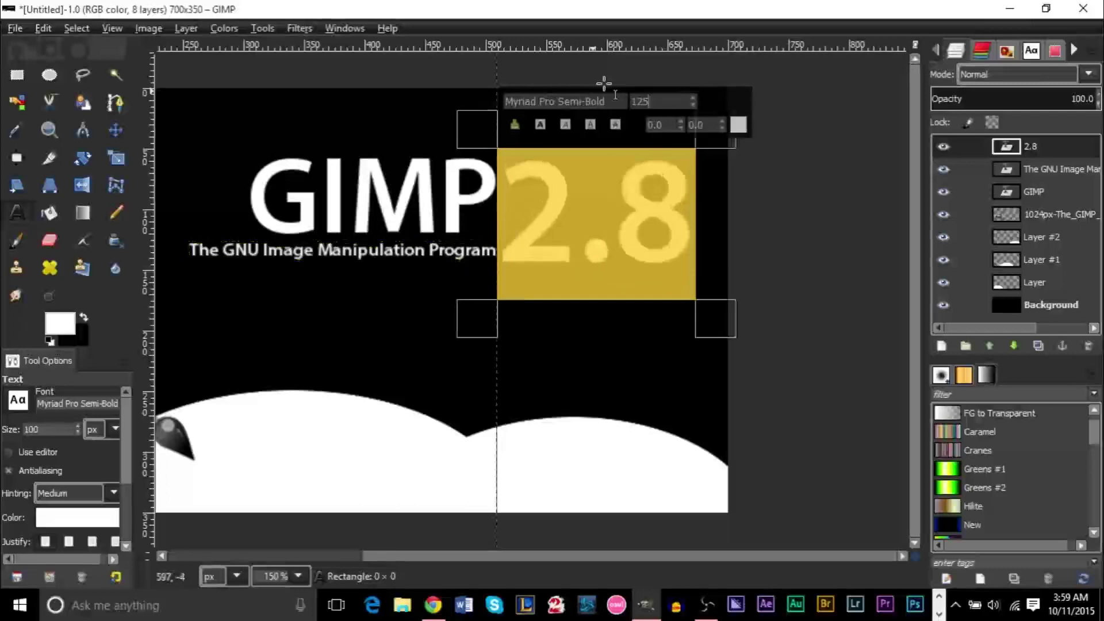
Step: Nudge '2.8' up, remove the vertical guide, and undo back to the smaller '2.8' size
left_click(115, 129)
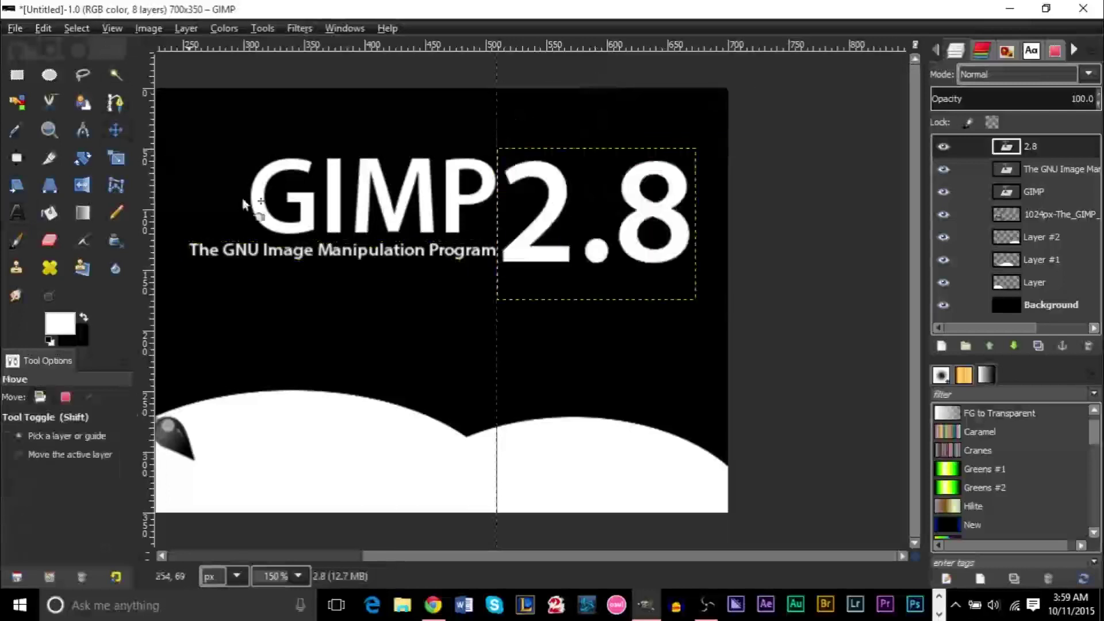
left_click_drag(539, 250, 543, 244)
left_click(1024, 302)
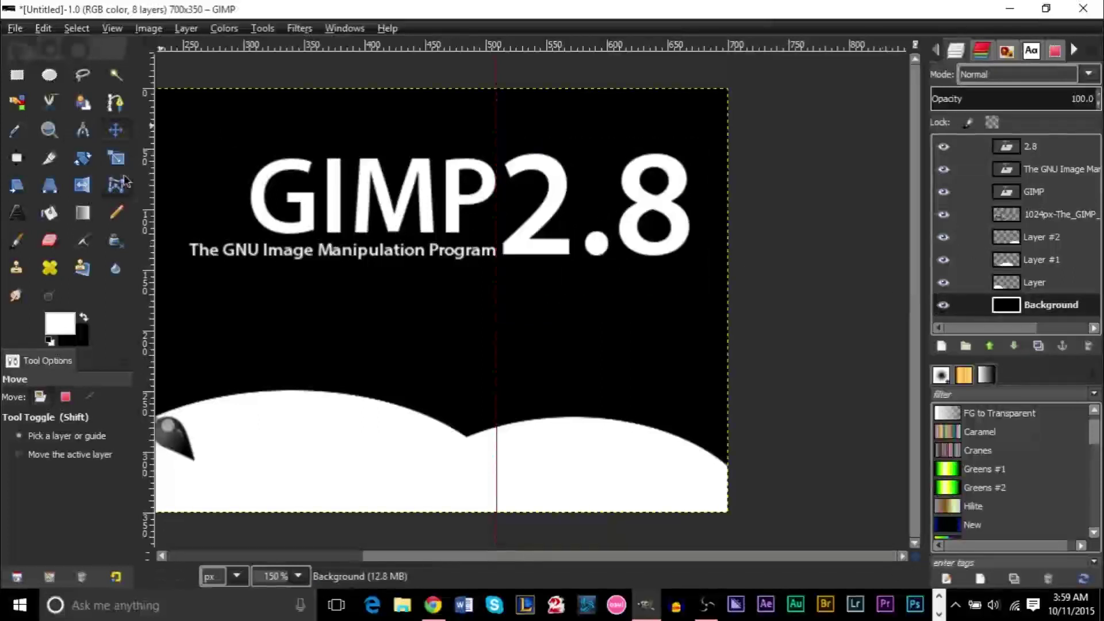
left_click_drag(499, 292, 37, 284)
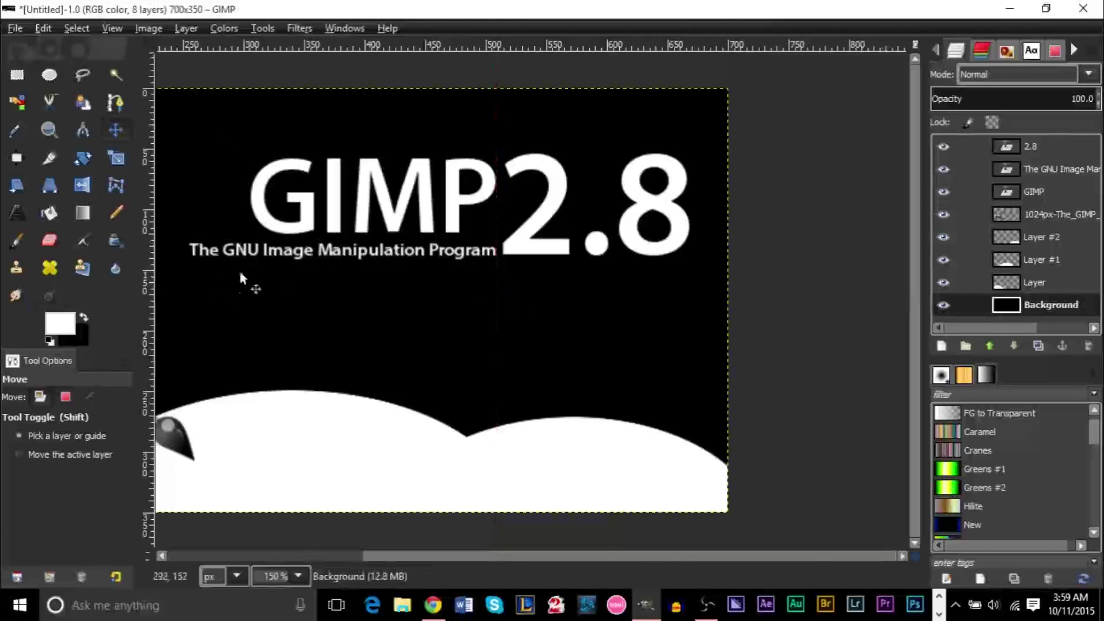
left_click(544, 253)
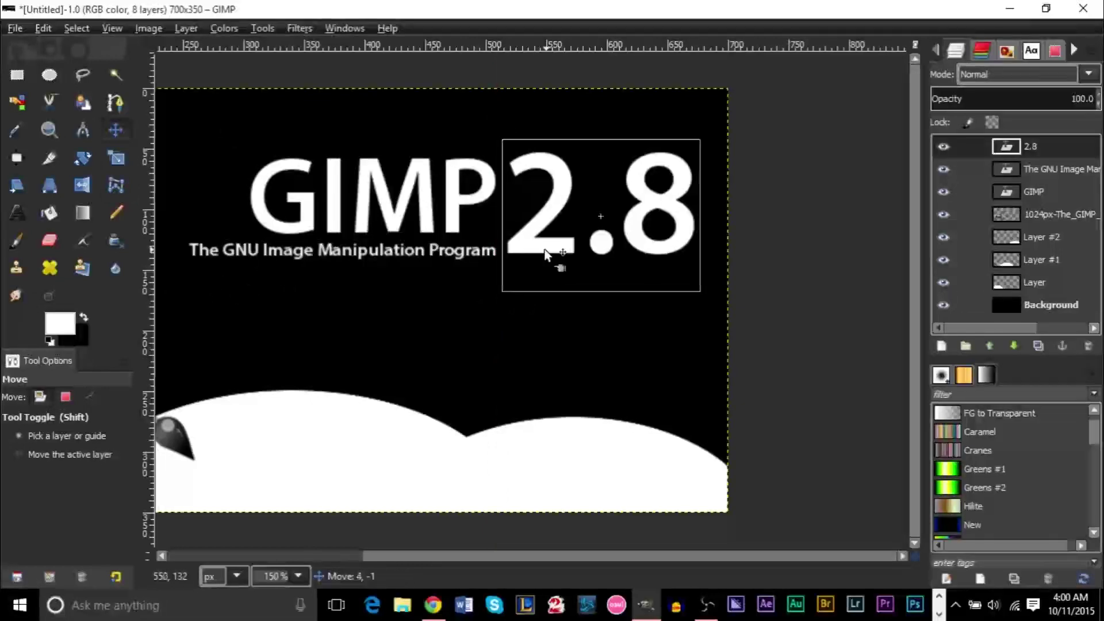
key("End")
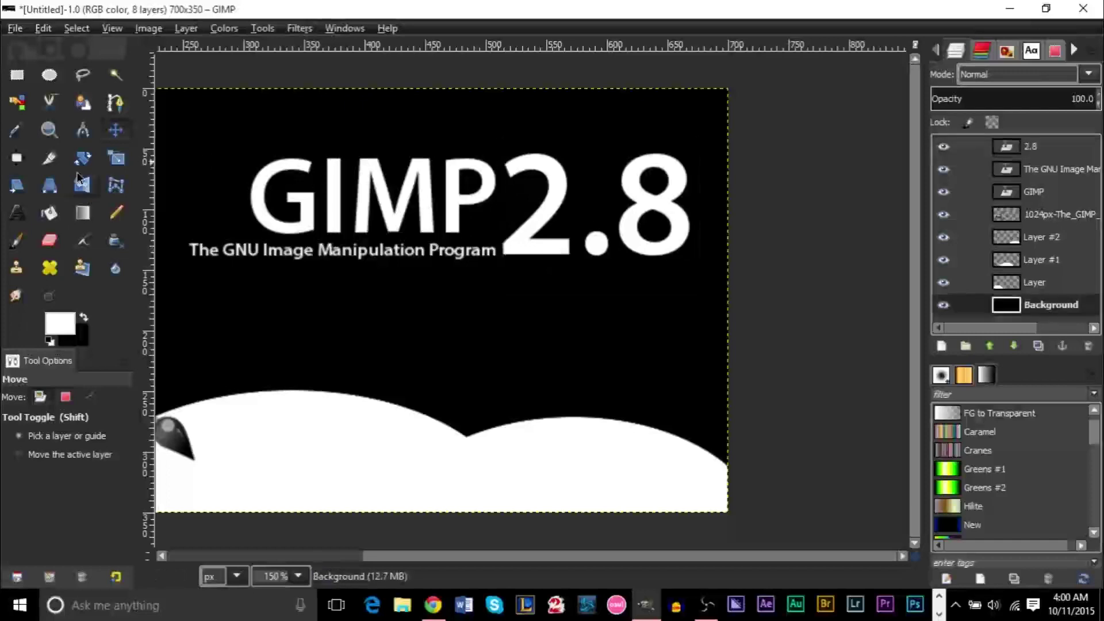
key("ctrl+z")
key("ctrl+z")
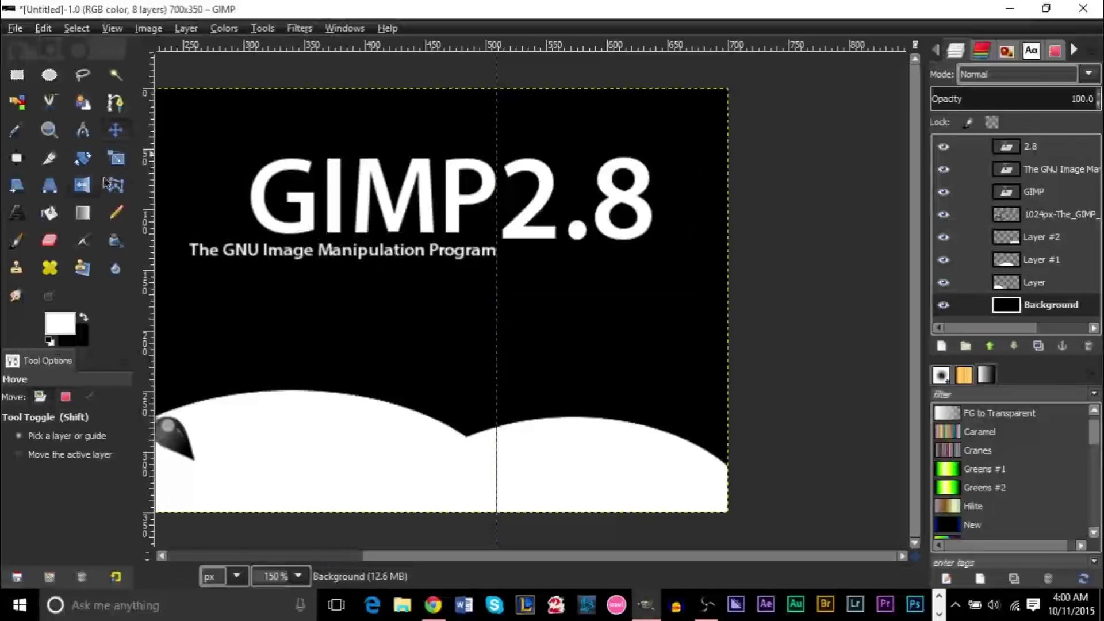
left_click(1078, 149)
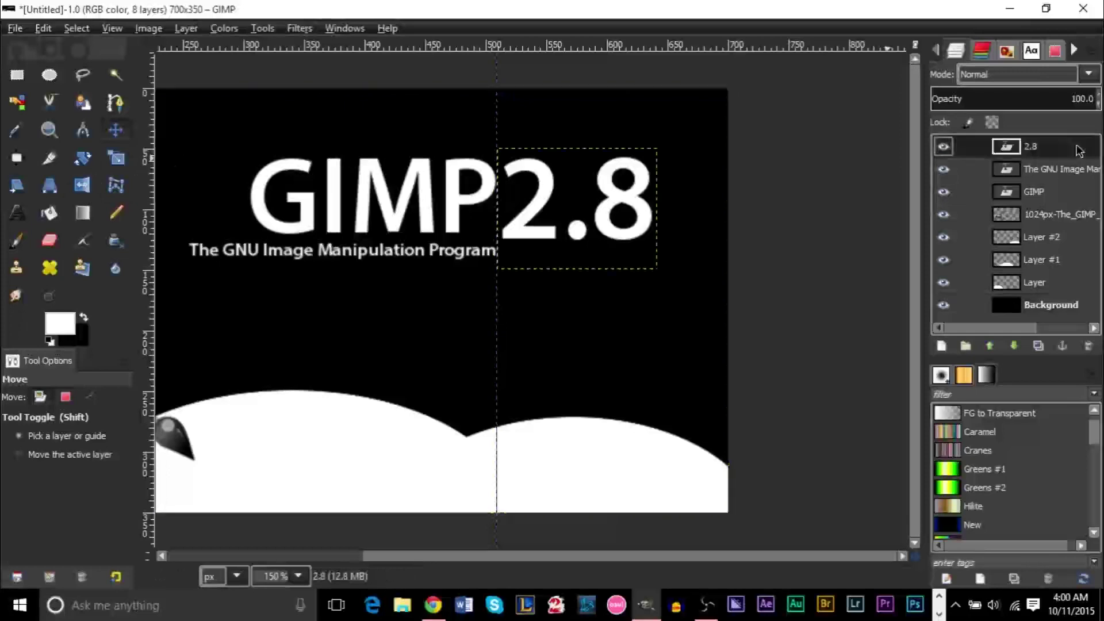
Step: Scale the '2.8' layer taller and shift it upward
left_click(118, 166)
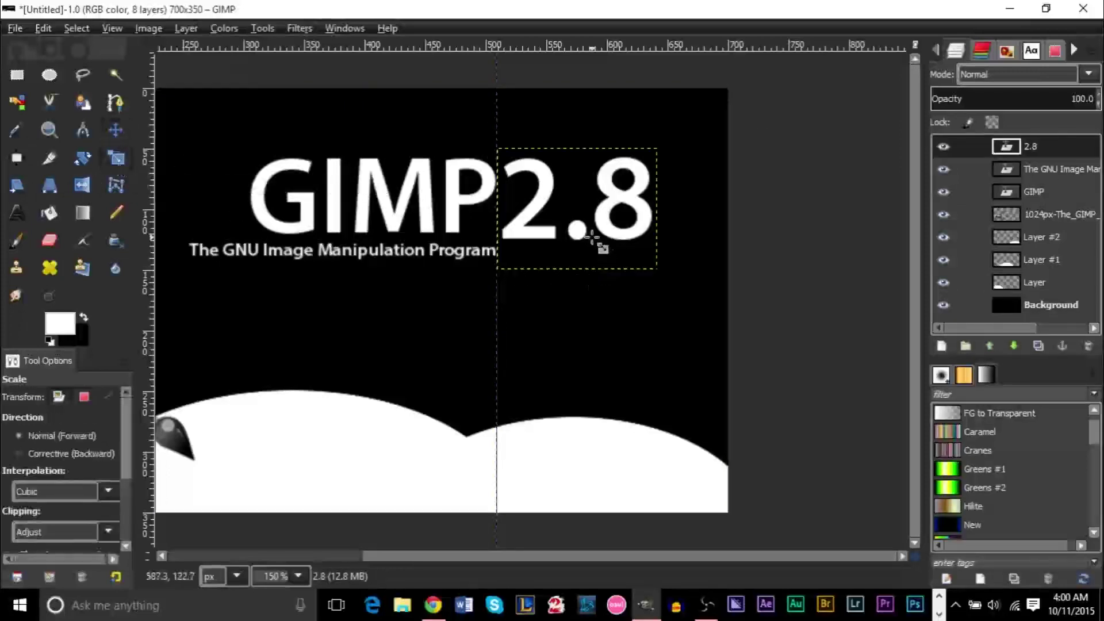
left_click_drag(599, 246, 586, 316)
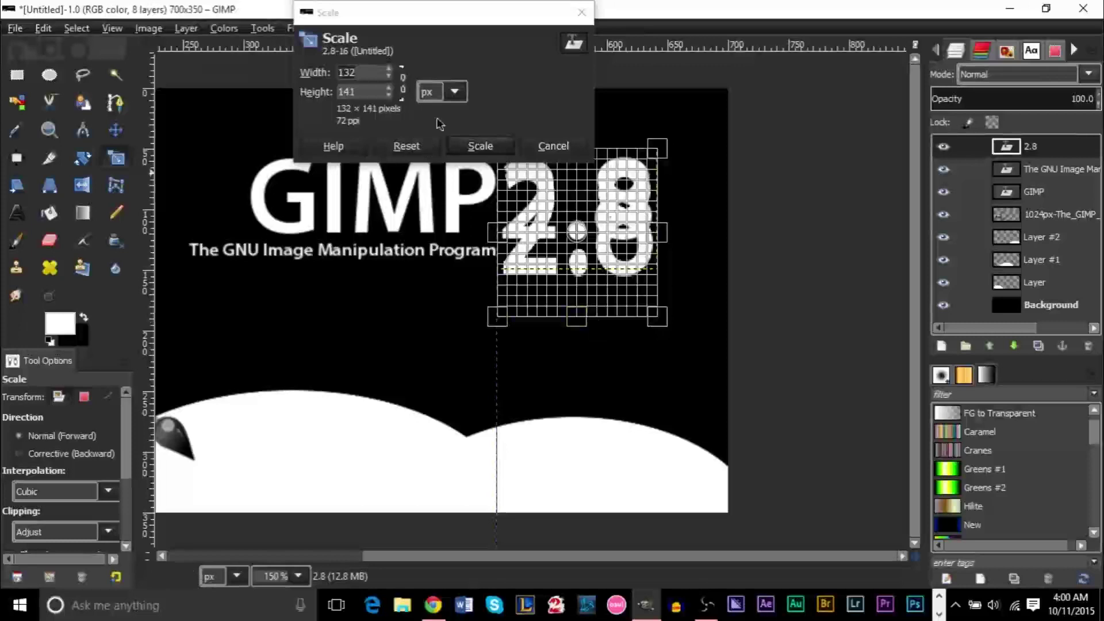
left_click(491, 153)
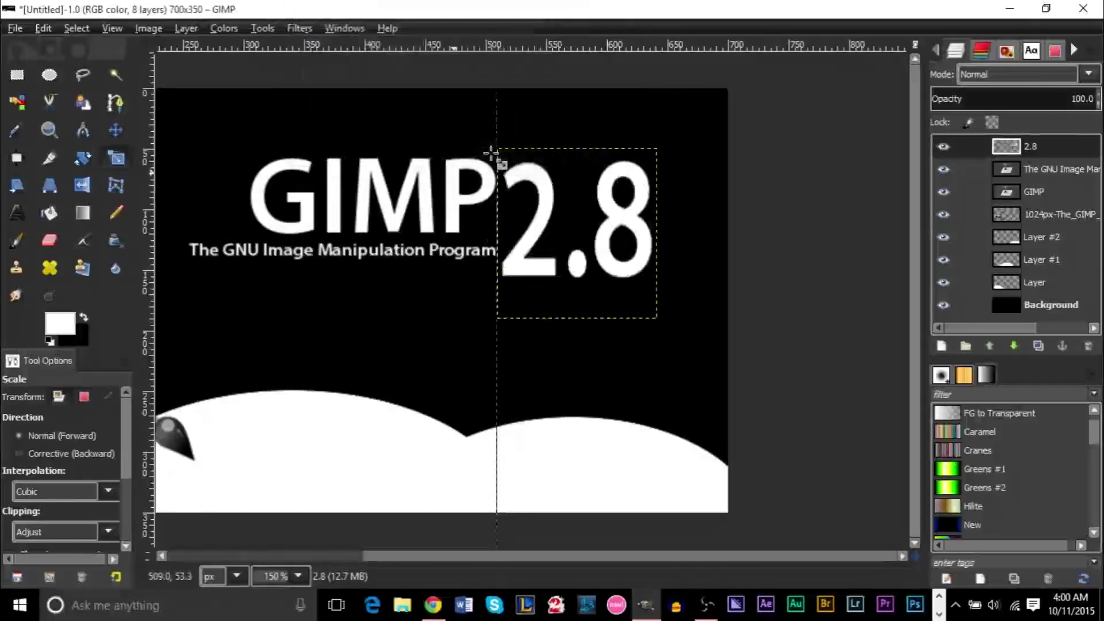
left_click(115, 130)
left_click_drag(525, 269, 529, 249)
Step: Rescale '2.8' slightly shorter from the top and nudge it up about 8 px
left_click(115, 161)
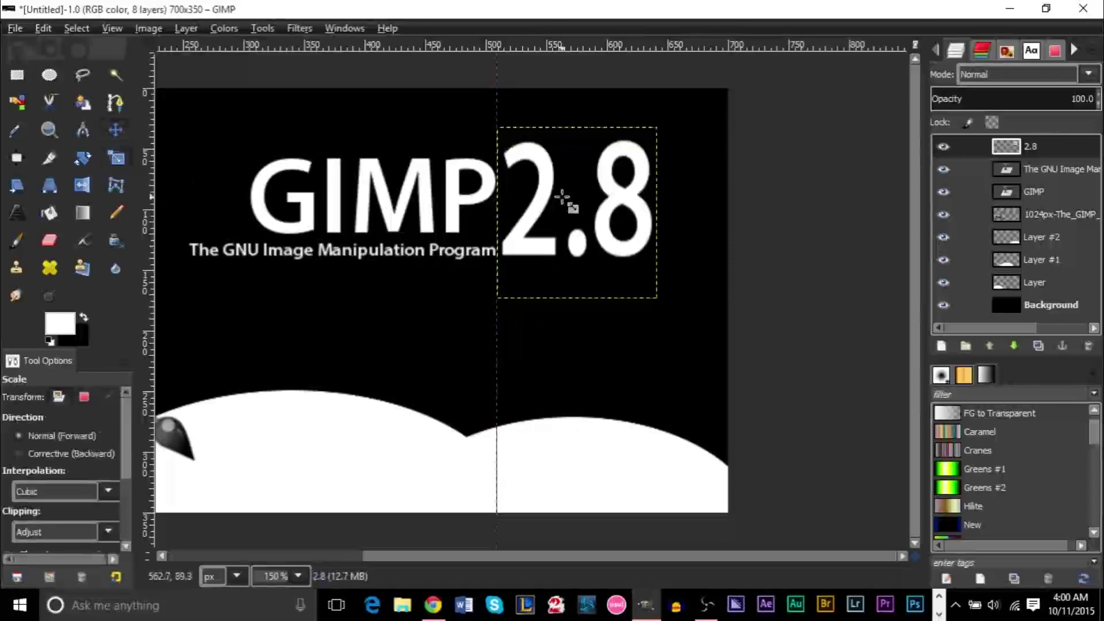
left_click(564, 199)
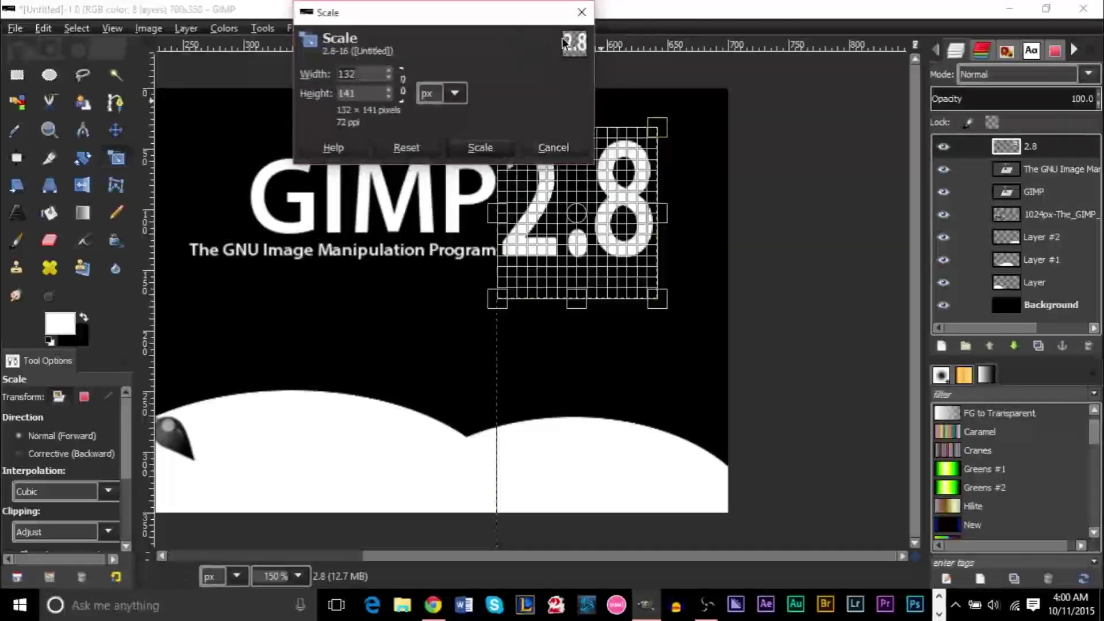
left_click_drag(517, 17, 371, 33)
left_click_drag(577, 129, 583, 151)
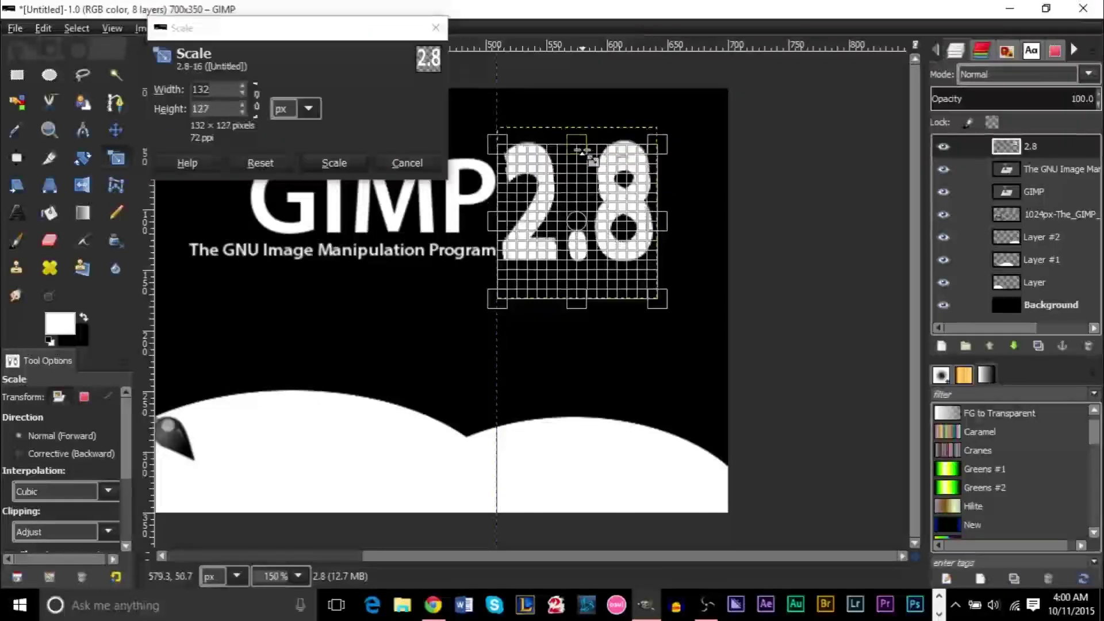
left_click(324, 168)
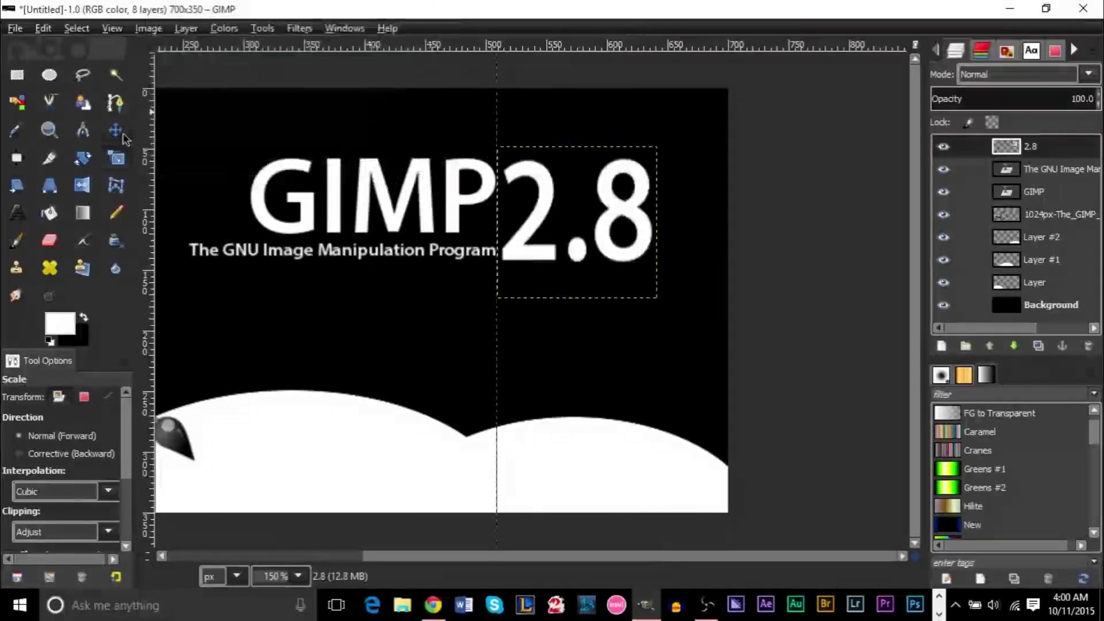
left_click(122, 134)
left_click_drag(531, 261, 532, 250)
Step: Remove the vertical guide, shift '2.8' slightly right, and view the image at 100%
left_click(1021, 301)
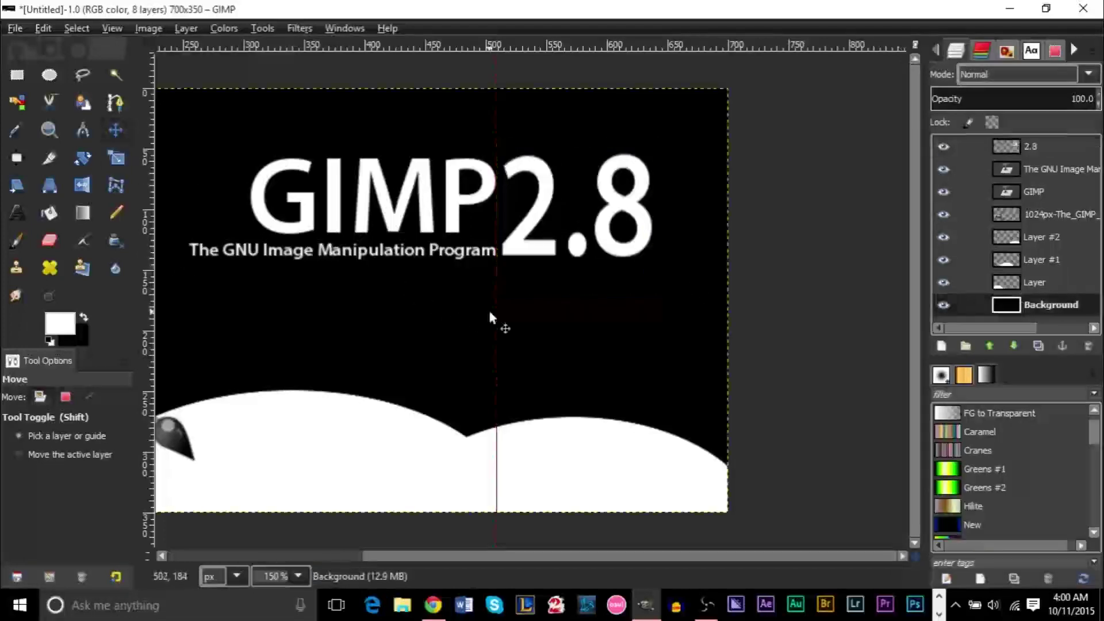
left_click_drag(495, 313, 151, 317)
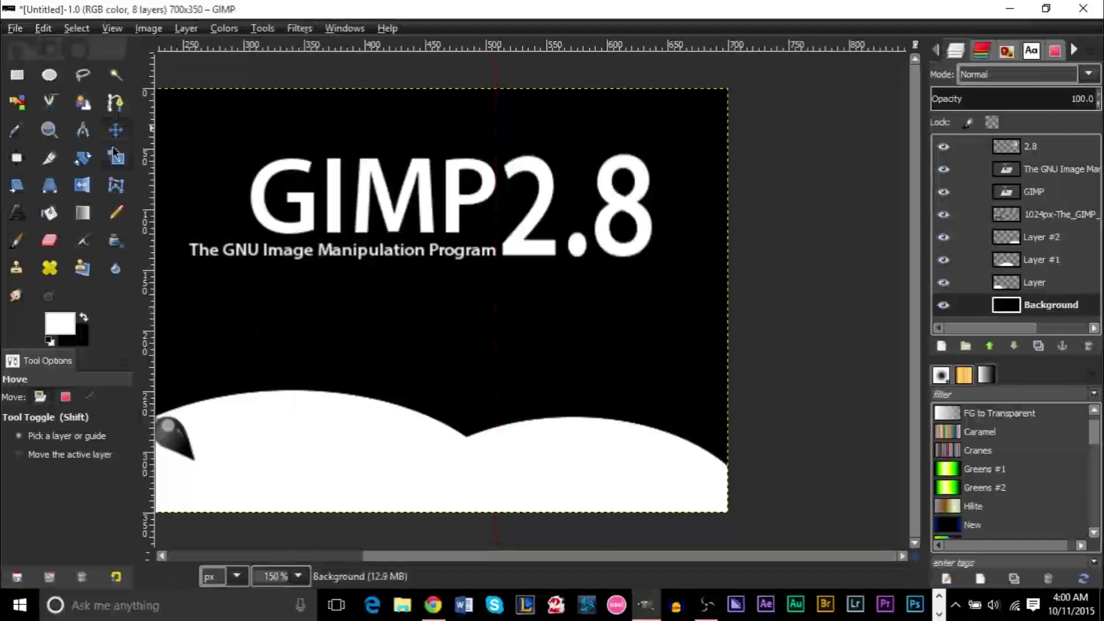
left_click_drag(529, 247, 535, 248)
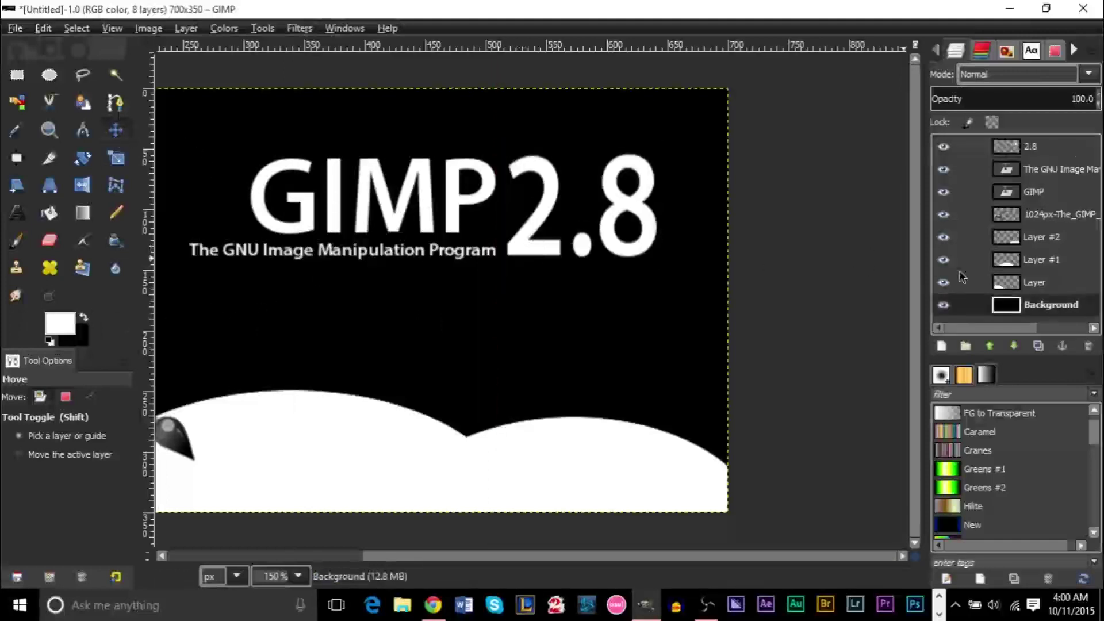
left_click(58, 132)
left_click(315, 213, "ctrl")
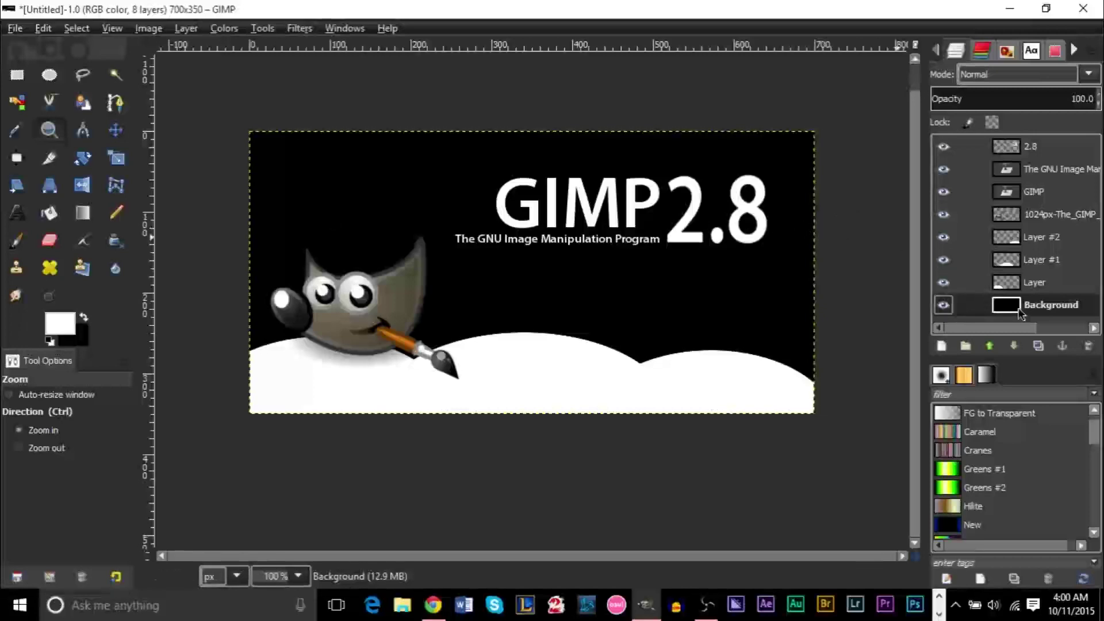
left_click(691, 223)
left_click(689, 222)
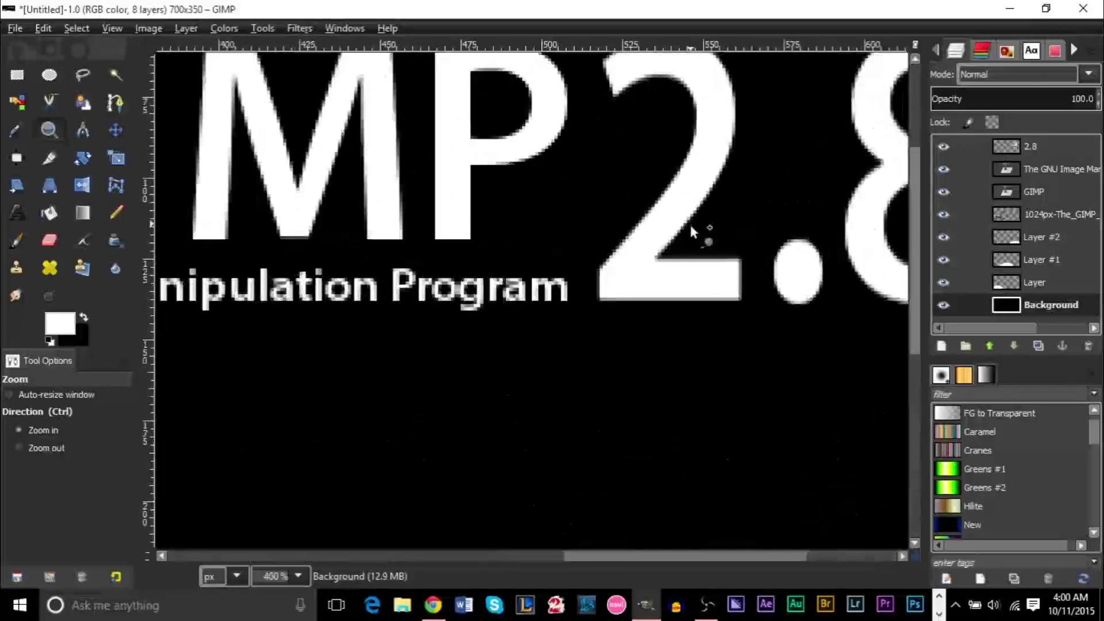
left_click(691, 258, "ctrl")
left_click(689, 262, "ctrl")
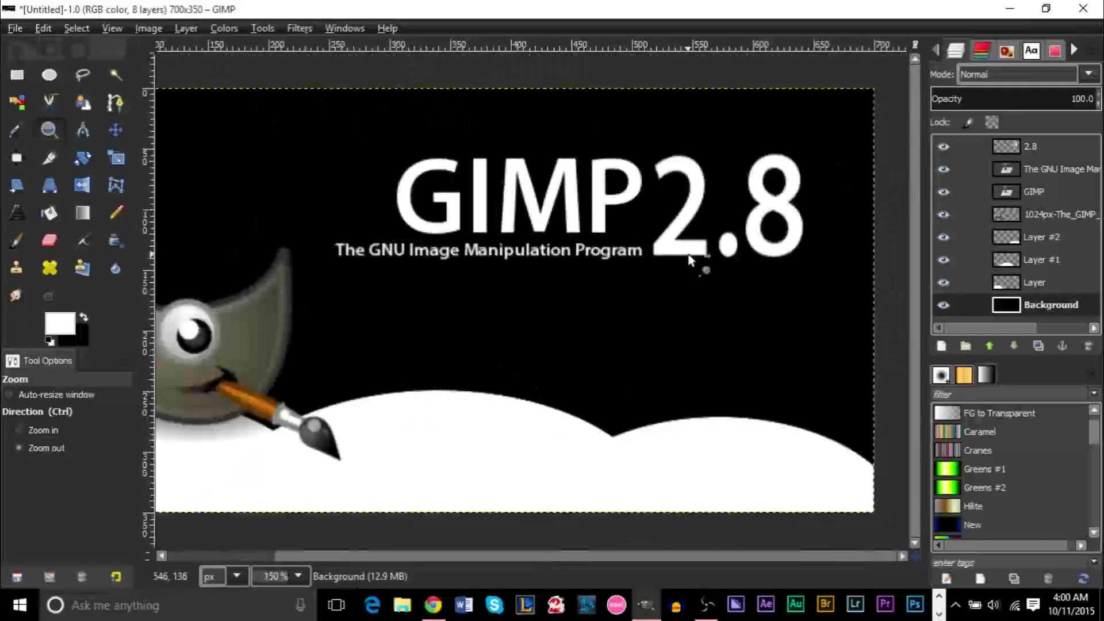
left_click(689, 259, "ctrl")
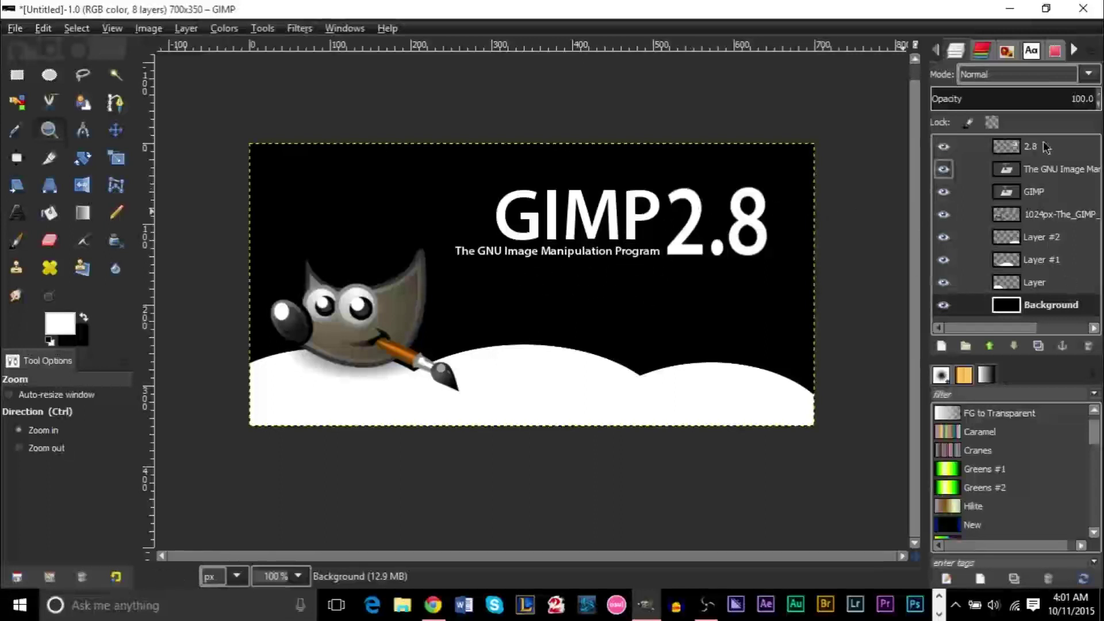
Step: Export the image to the Desktop as 'My Splash Screen.png', then close GIMP without saving
left_click(15, 29)
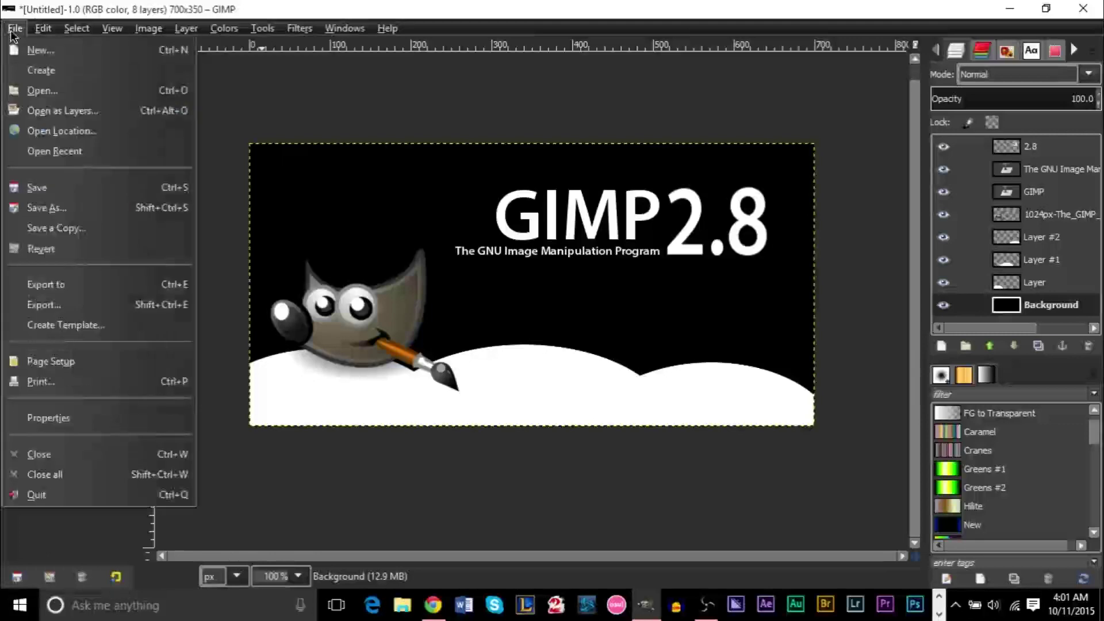
left_click(58, 305)
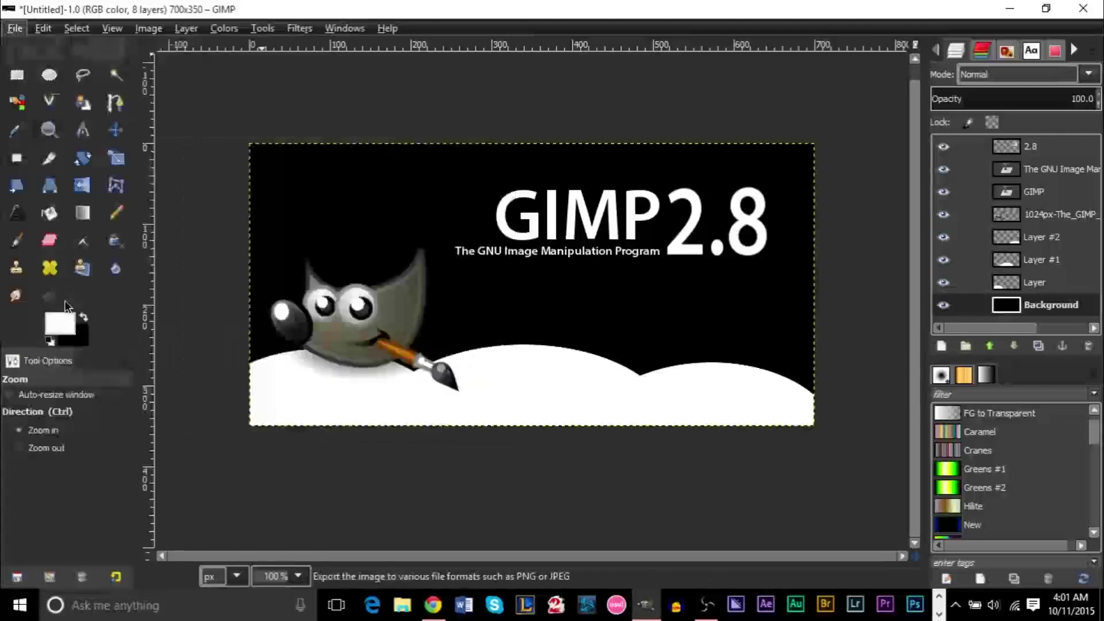
left_click(221, 239)
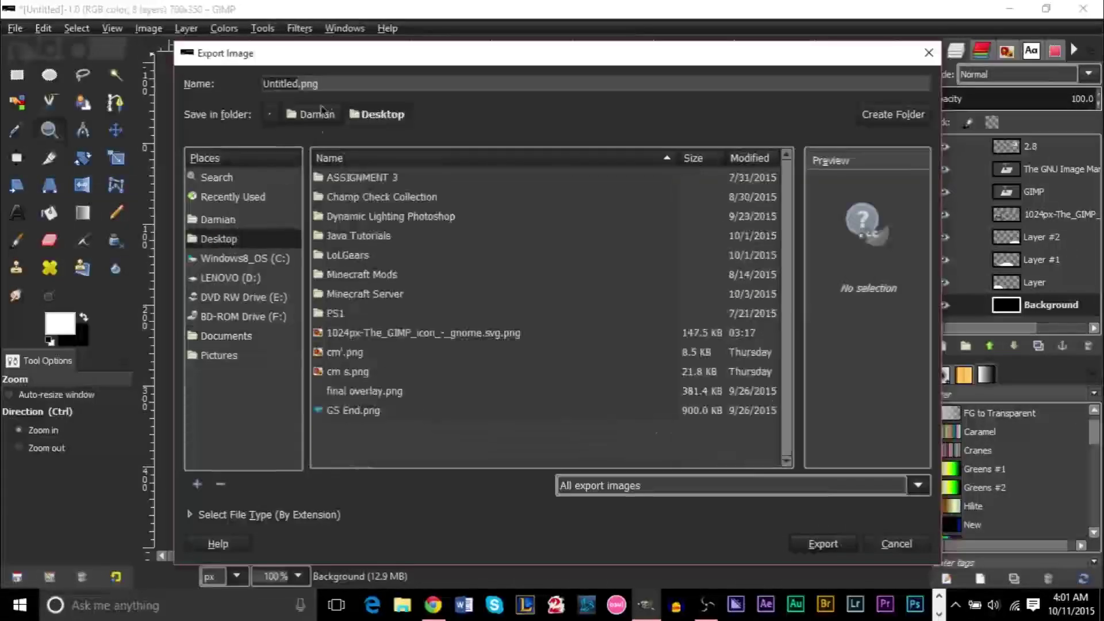
left_click(363, 76)
type("My Splash Screen")
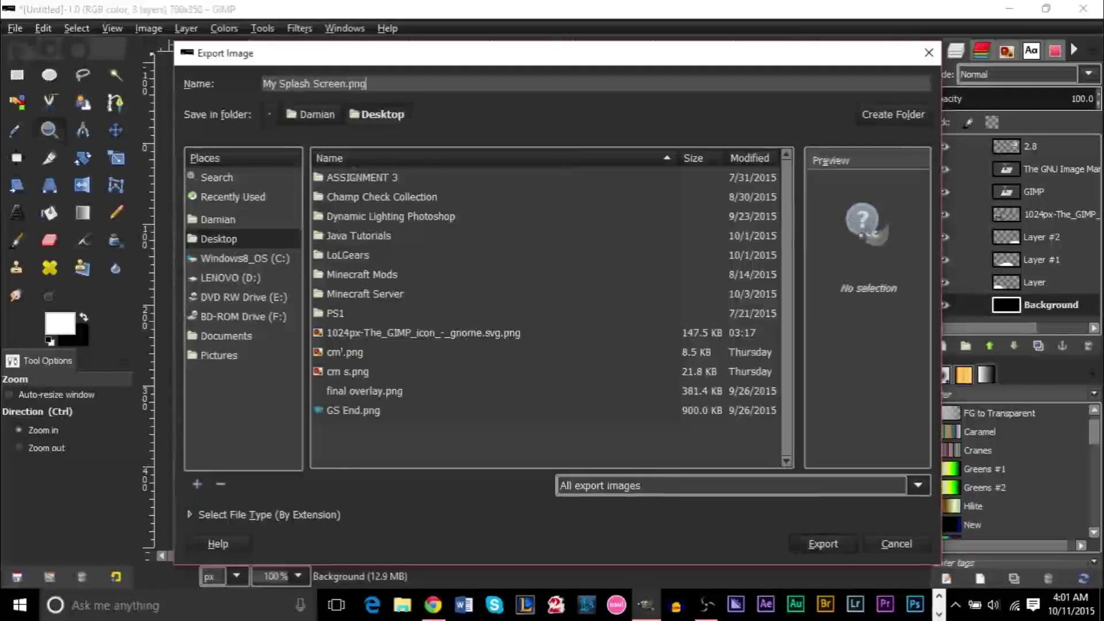
key("Return")
key("Return")
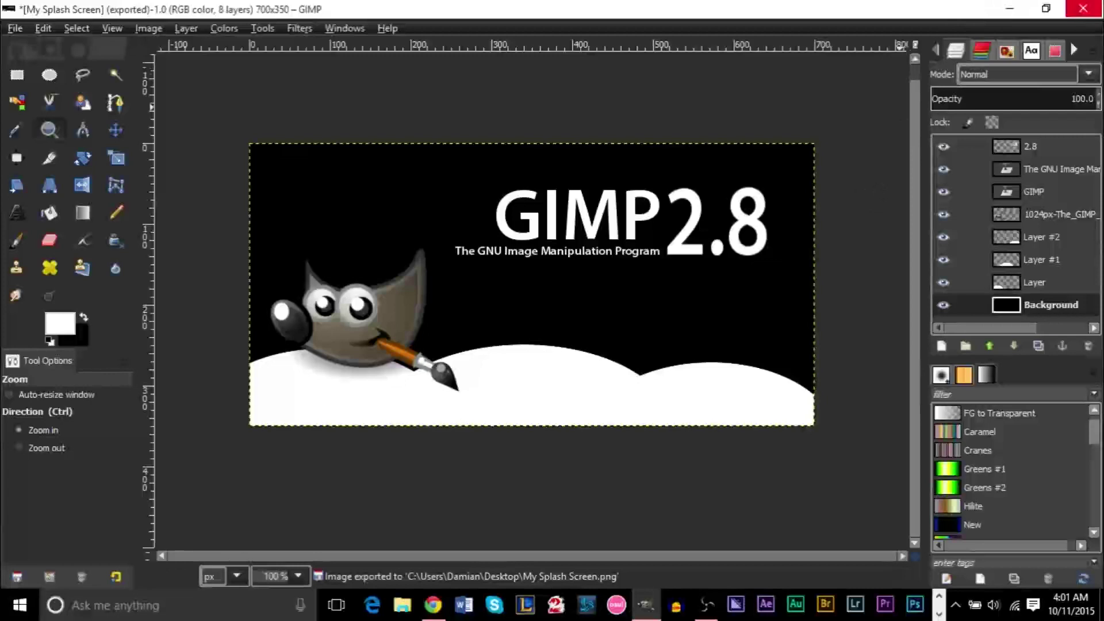
left_click(1083, 8)
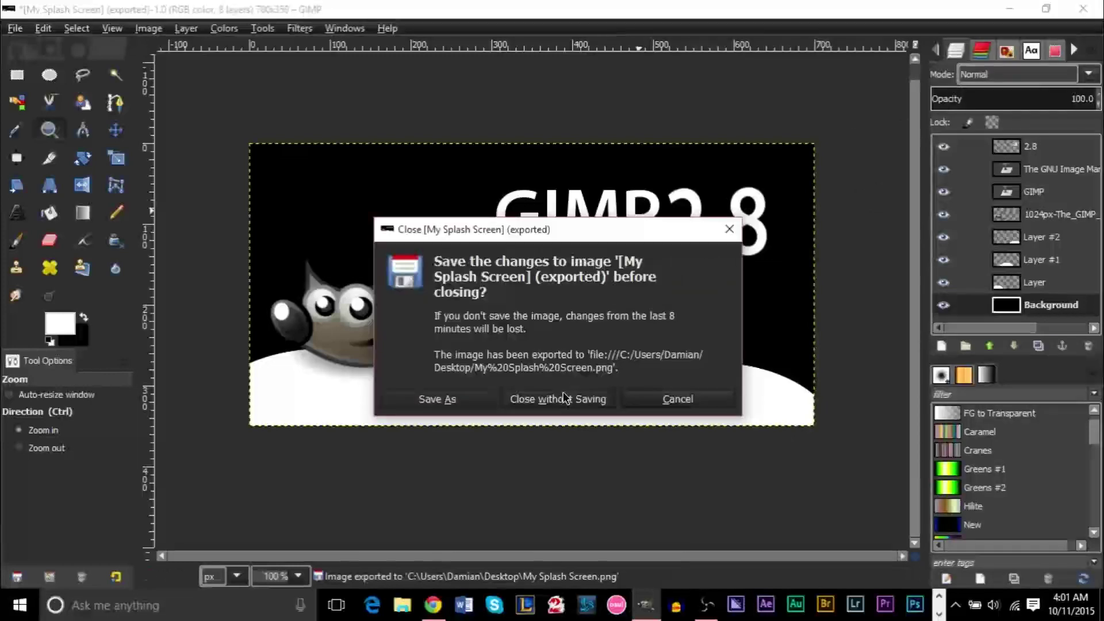
left_click(563, 398)
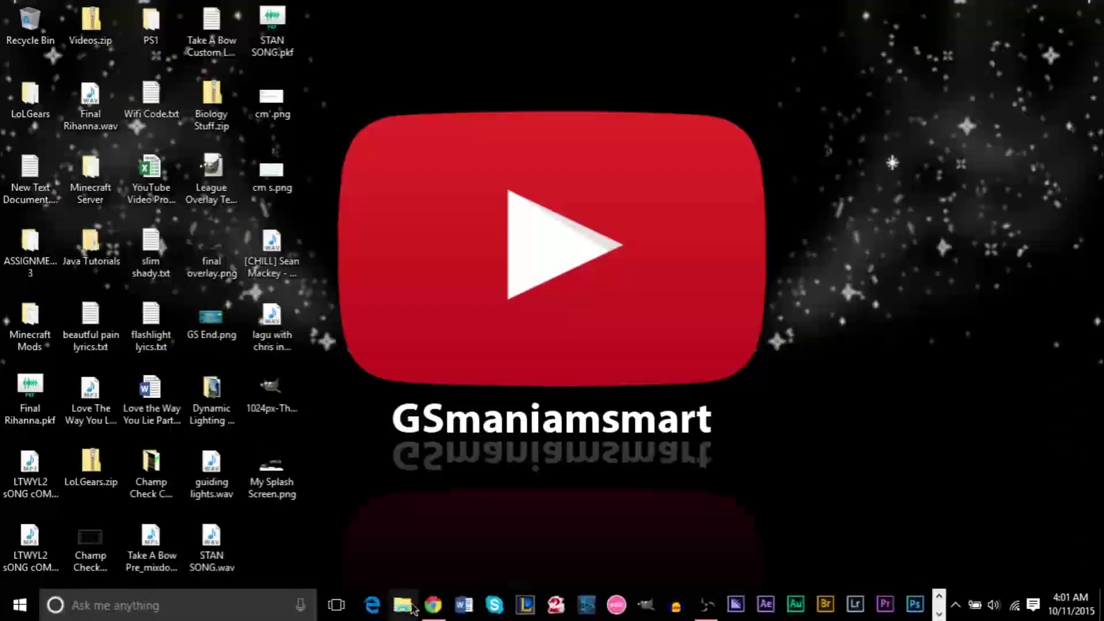
Step: In File Explorer, navigate through Users and the home folder into .gimp-2.8
left_click(412, 607)
mouse_move(402, 610)
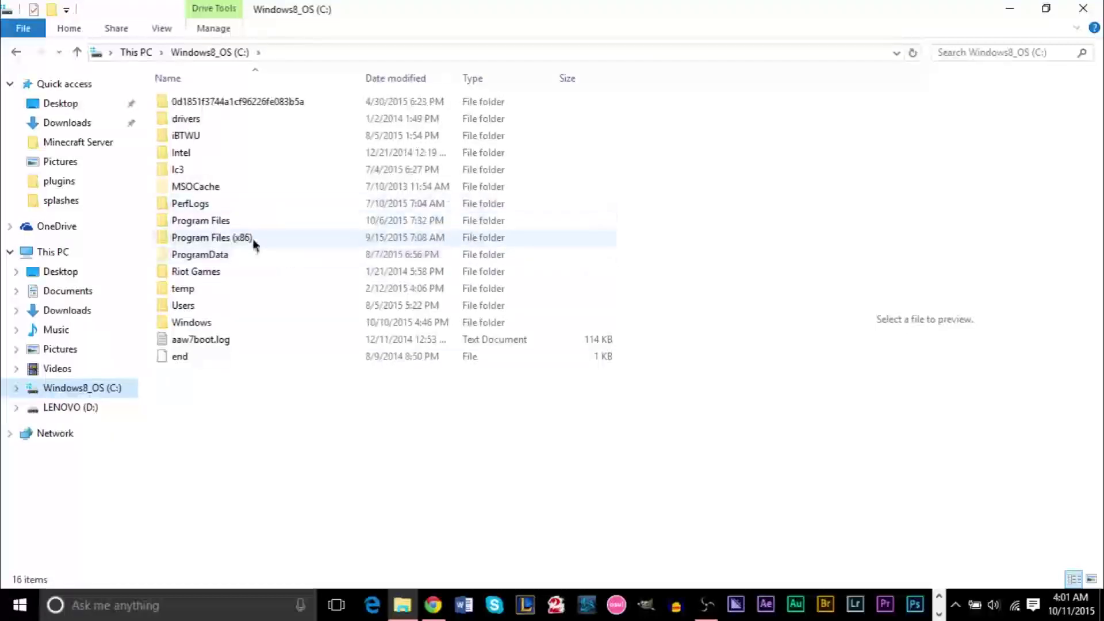
left_click(189, 306)
double_click(188, 306)
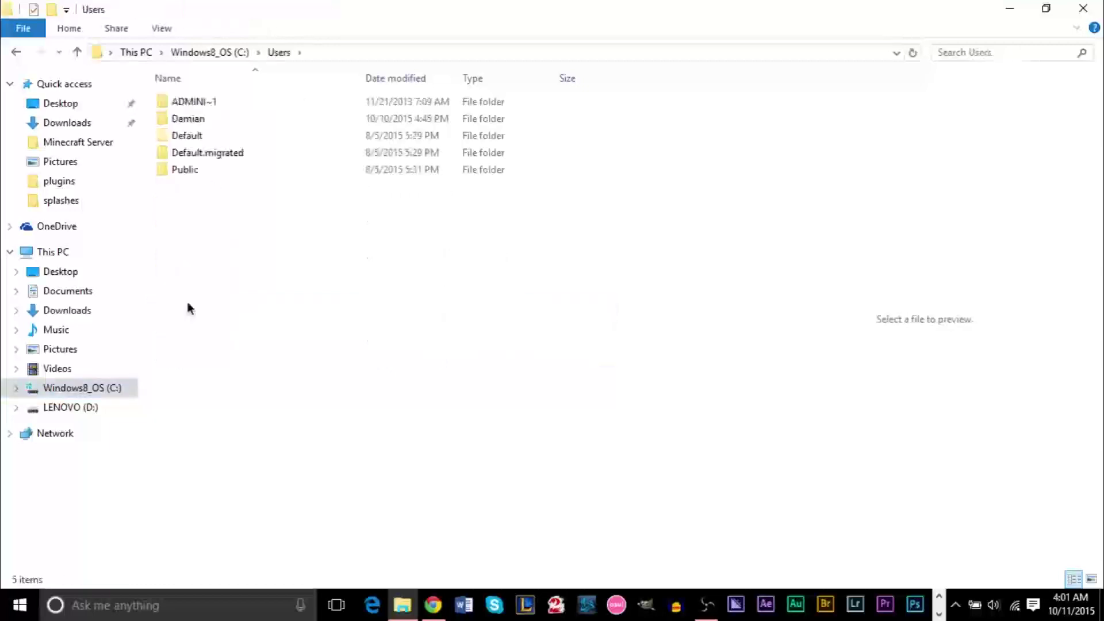
double_click(202, 119)
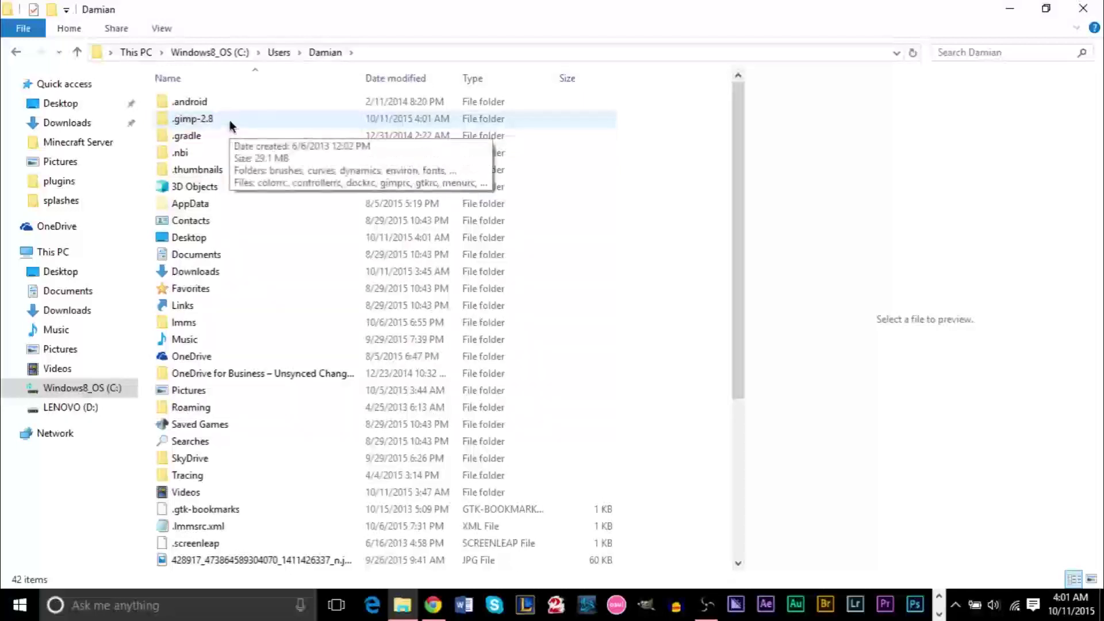
double_click(229, 121)
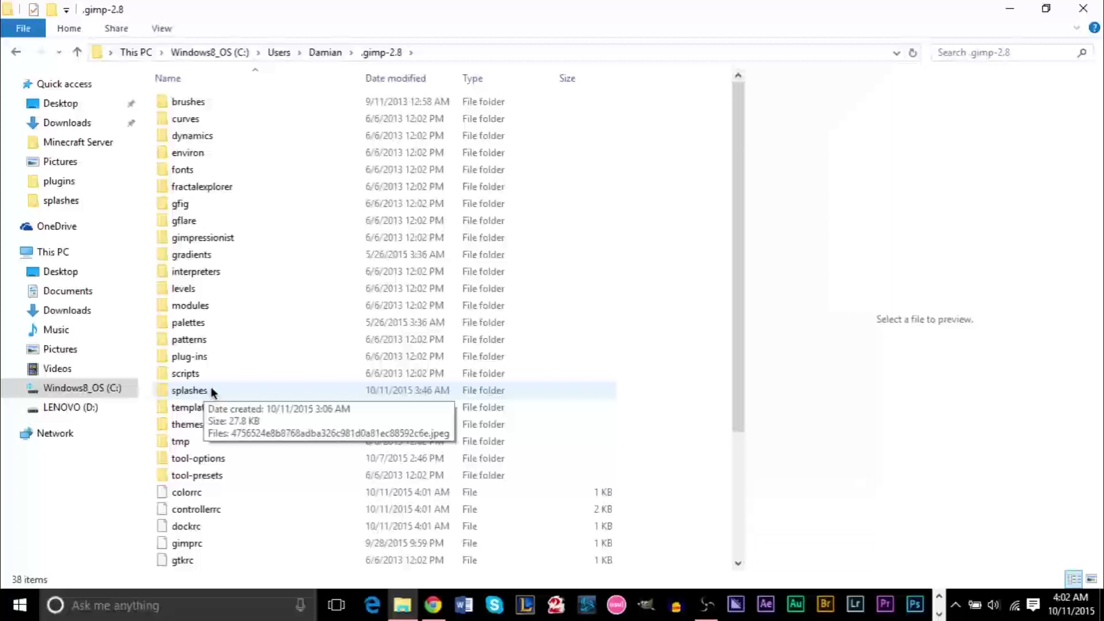
Step: Enter the splashes folder and open the splash JPEG with Windows Photo Viewer
right_click(660, 201)
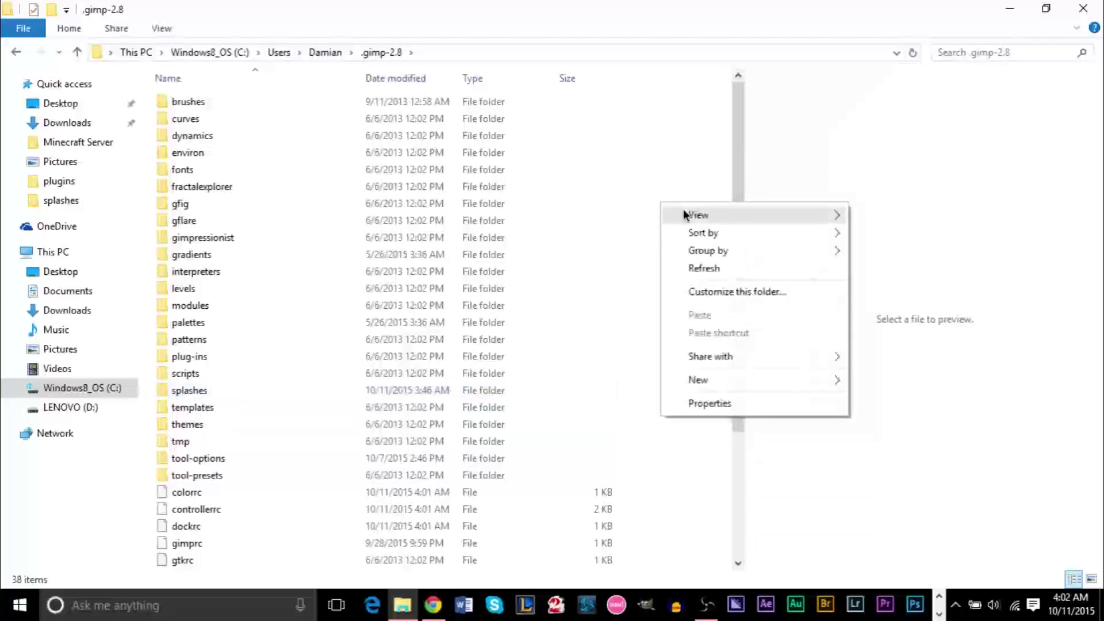
mouse_move(699, 379)
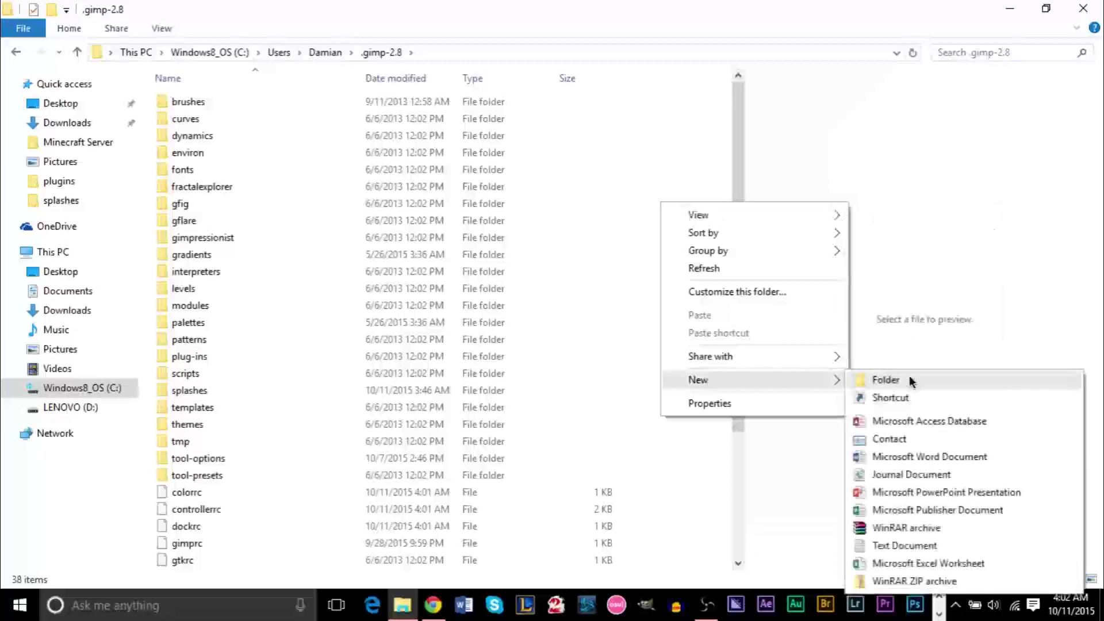
left_click(617, 365)
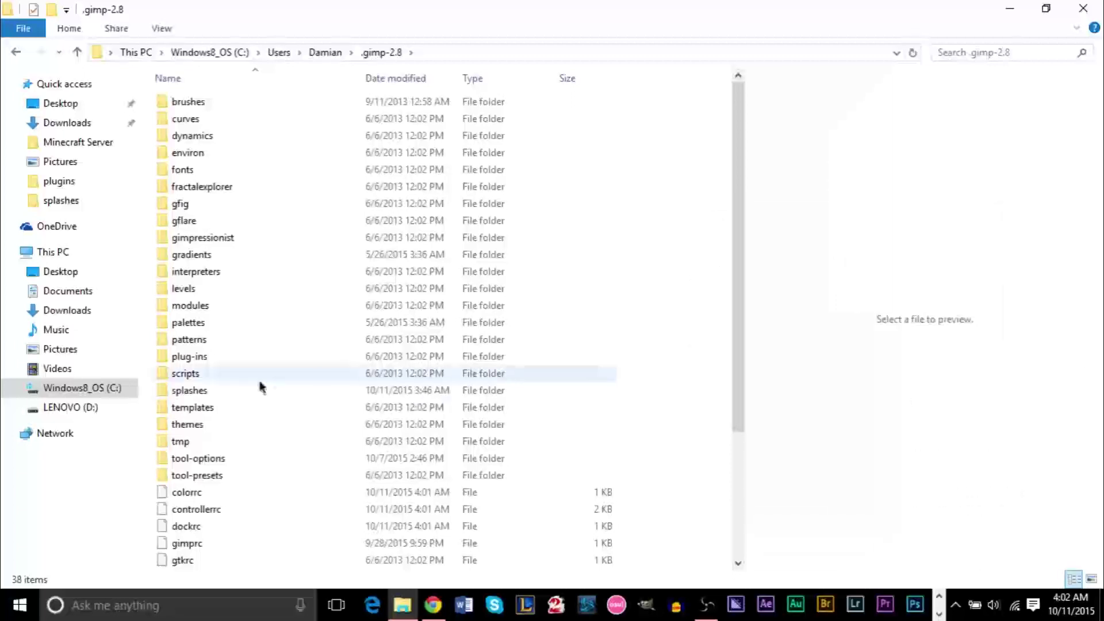
double_click(189, 391)
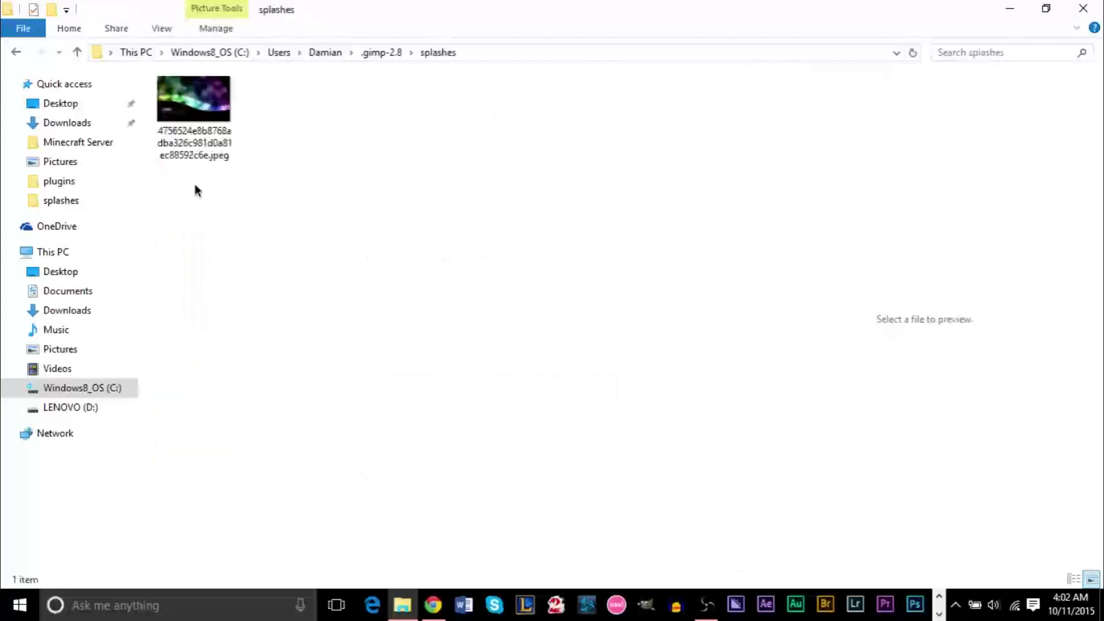
right_click(184, 84)
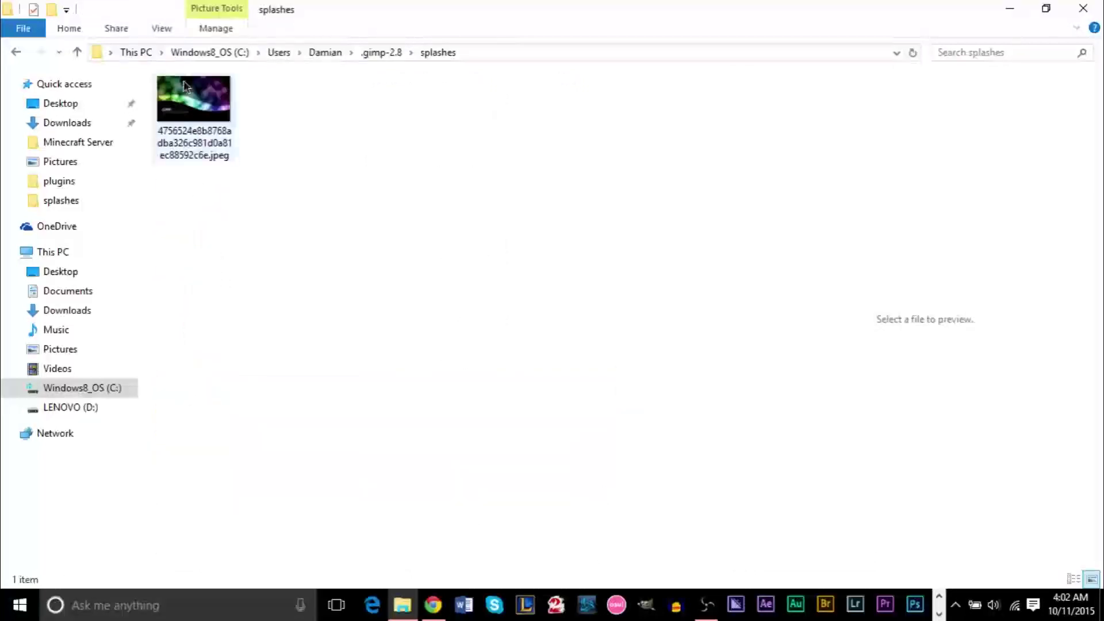
mouse_move(291, 230)
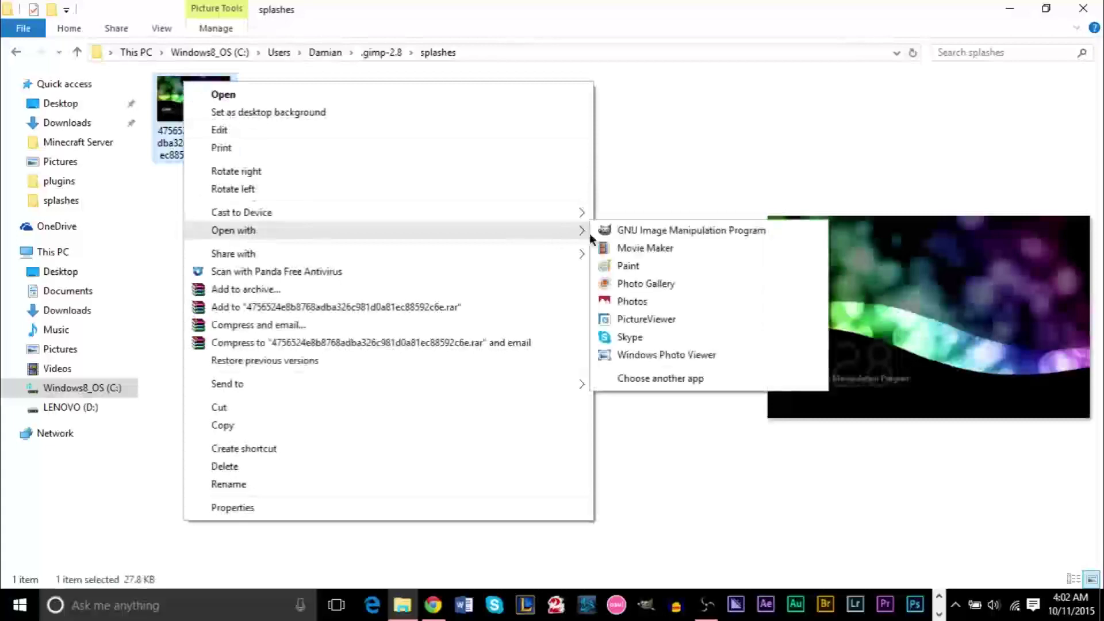
left_click(636, 354)
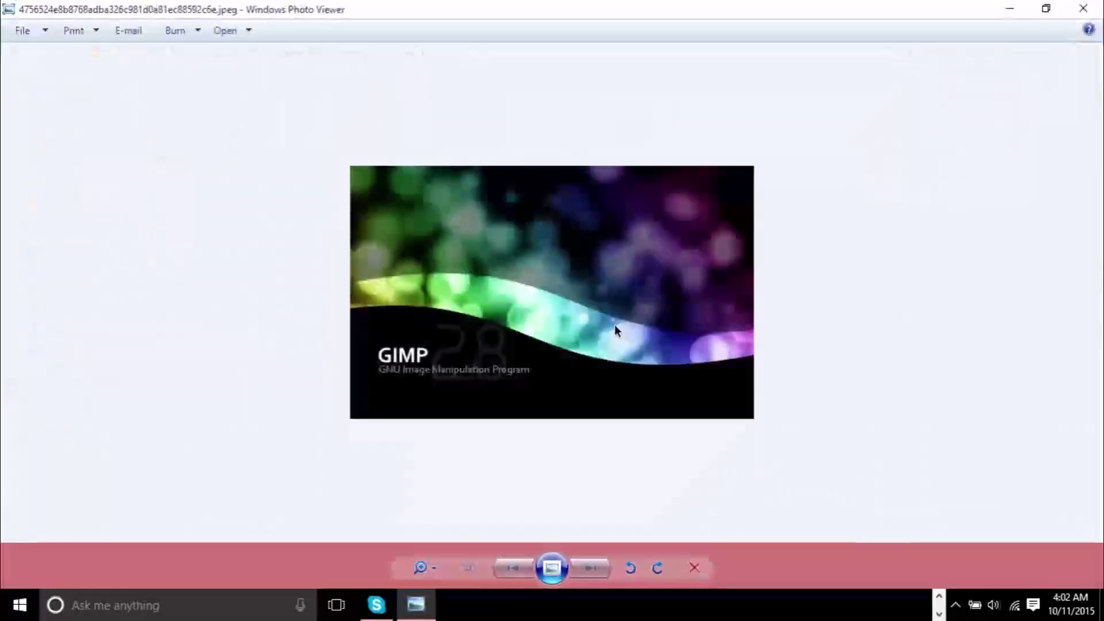
Step: Enlarge the splash JPEG with the zoom slider, then close Windows Photo Viewer
left_click(436, 569)
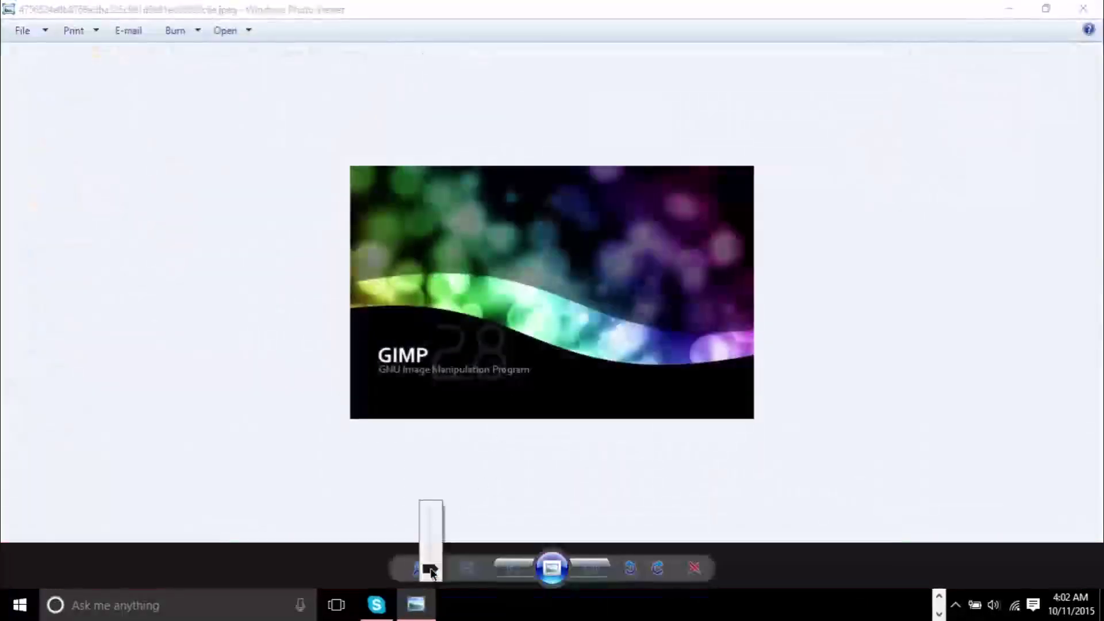
left_click(432, 568)
left_click(431, 569)
left_click_drag(431, 572, 433, 422)
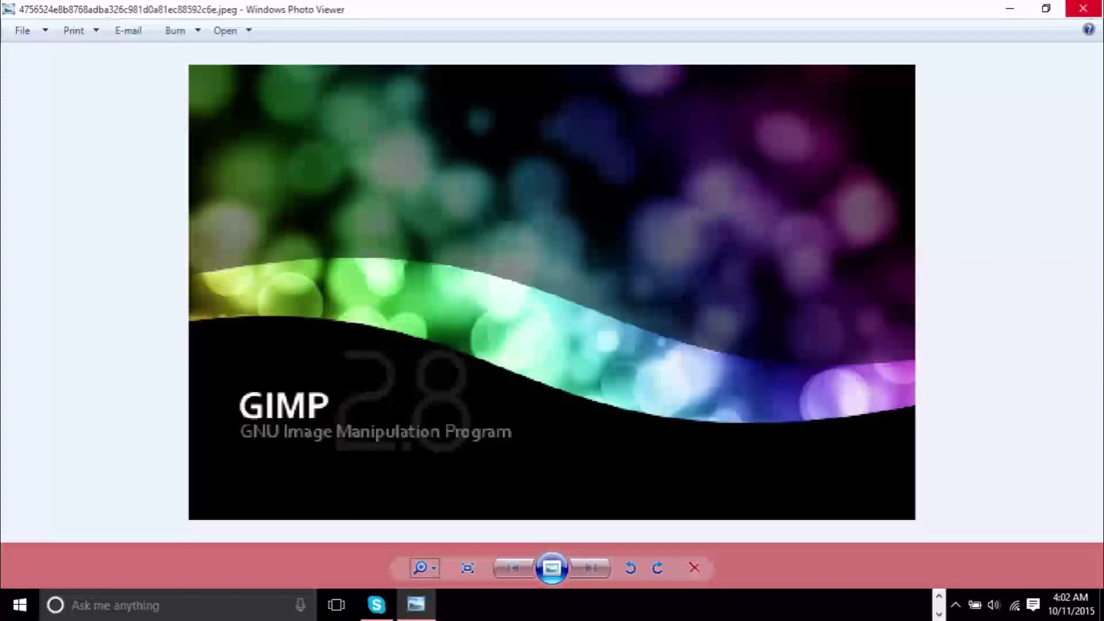
left_click(1083, 8)
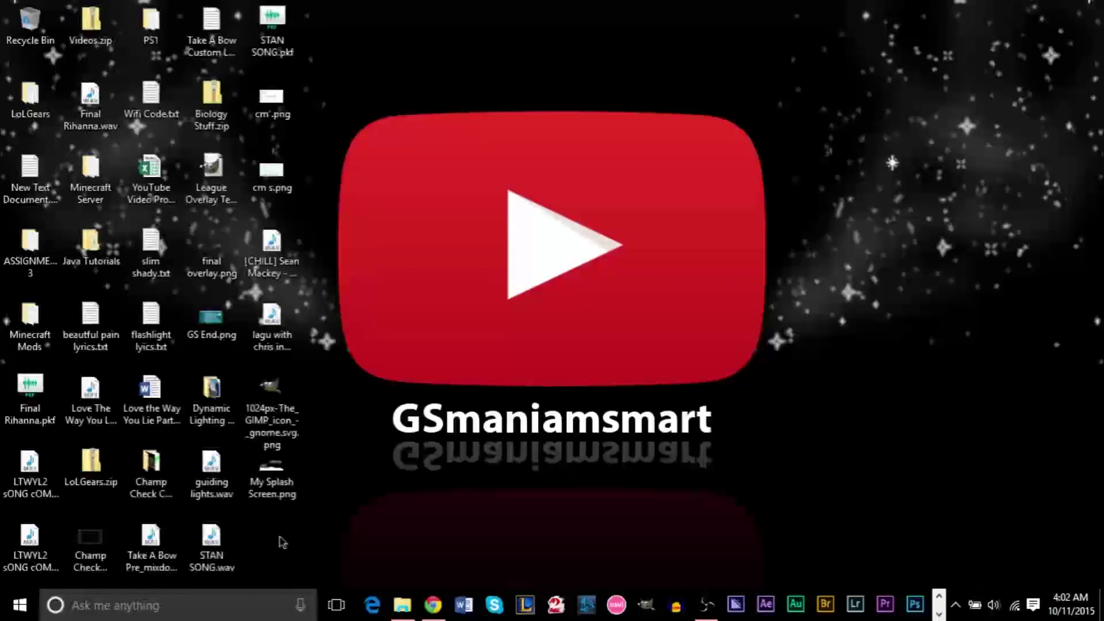
Step: Move 'My Splash Screen.png' from the desktop into the splashes folder
left_click_drag(272, 469, 337, 167)
key("alt+Tab")
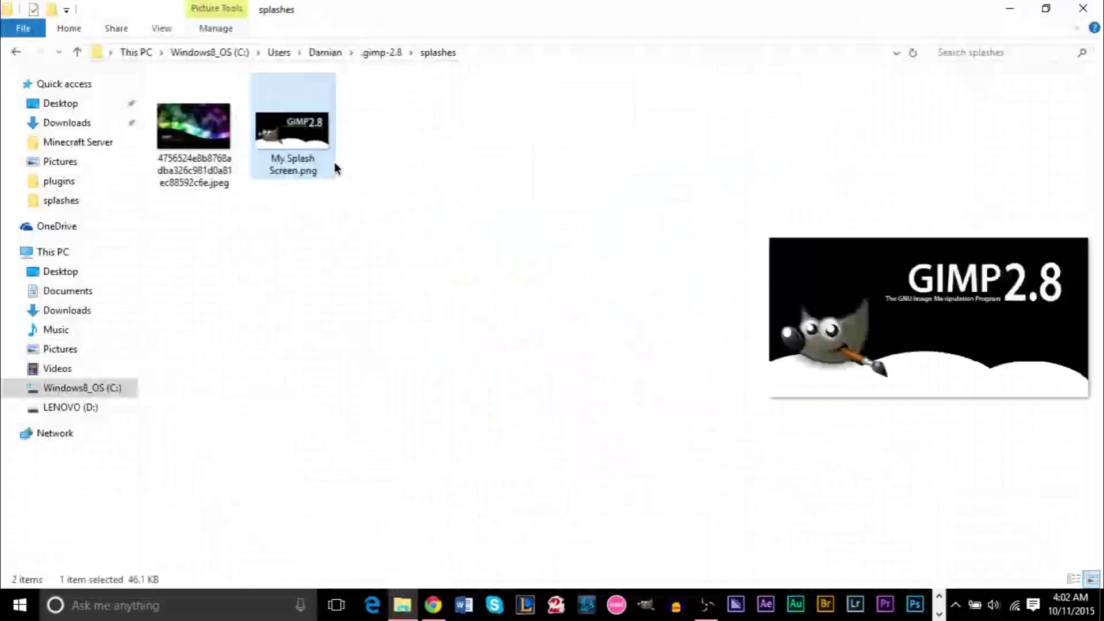
left_click(368, 257)
Step: Delete the stock splash JPEG, then undo to restore it
right_click(180, 152)
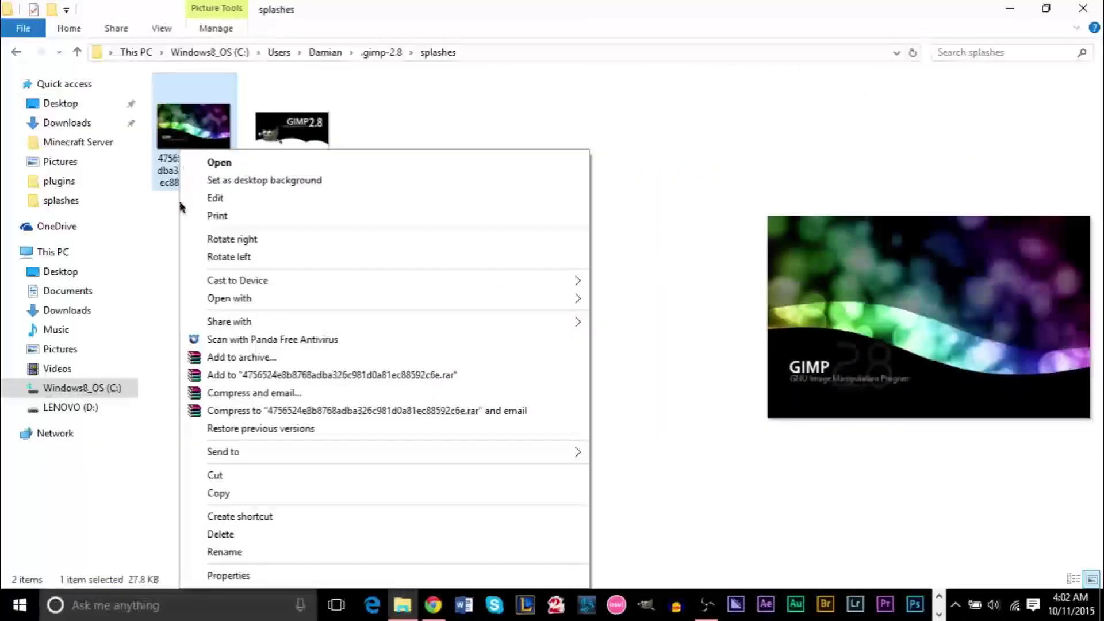
left_click(261, 534)
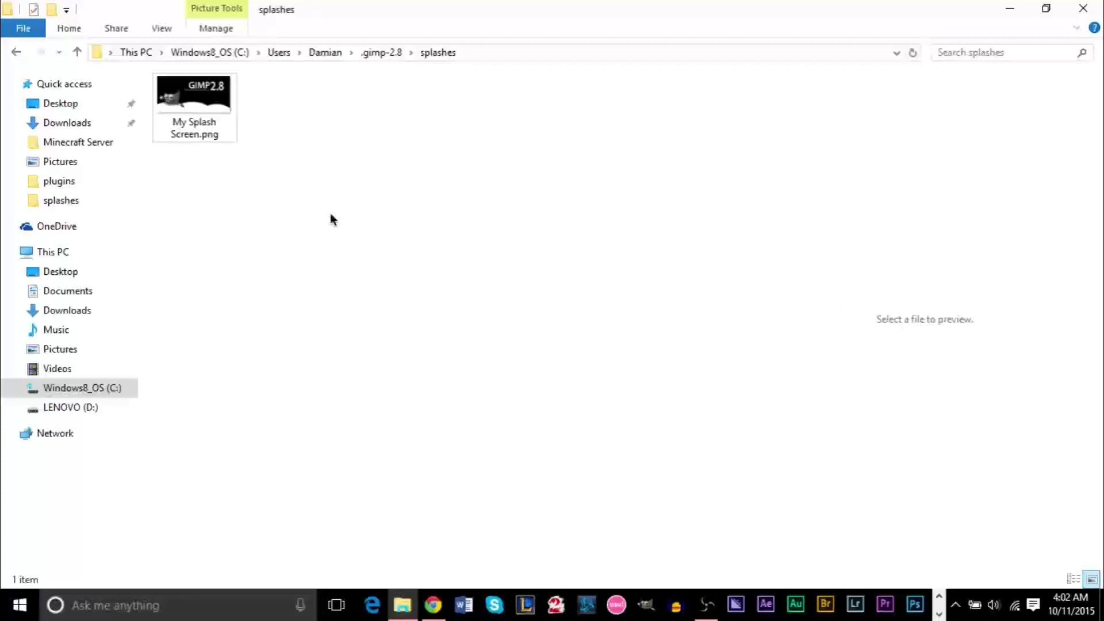
key("ctrl+z")
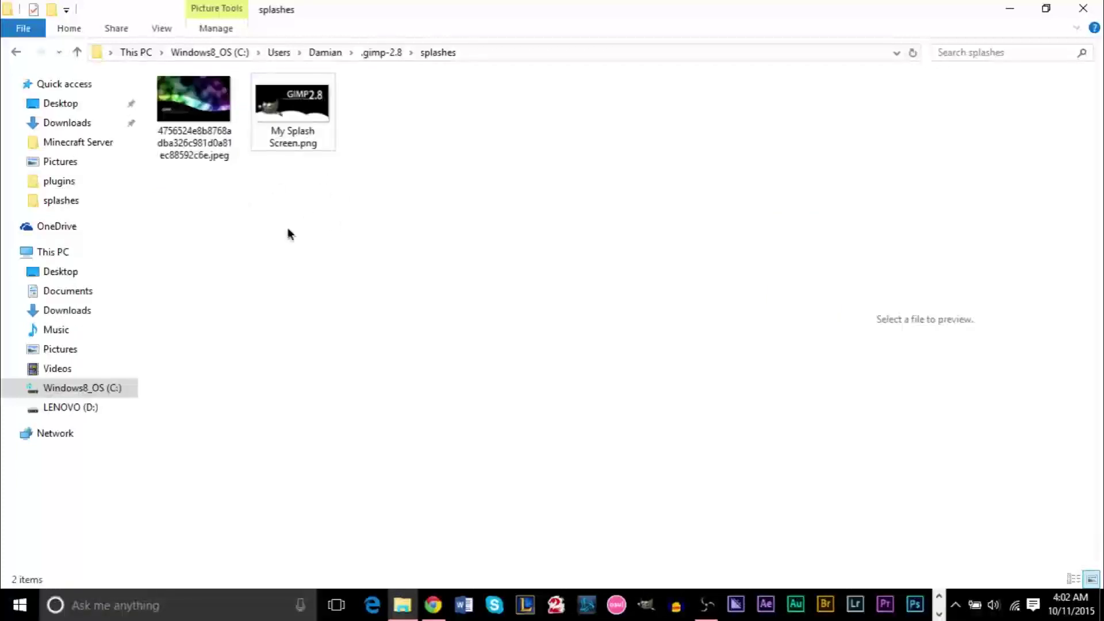
left_click(240, 93)
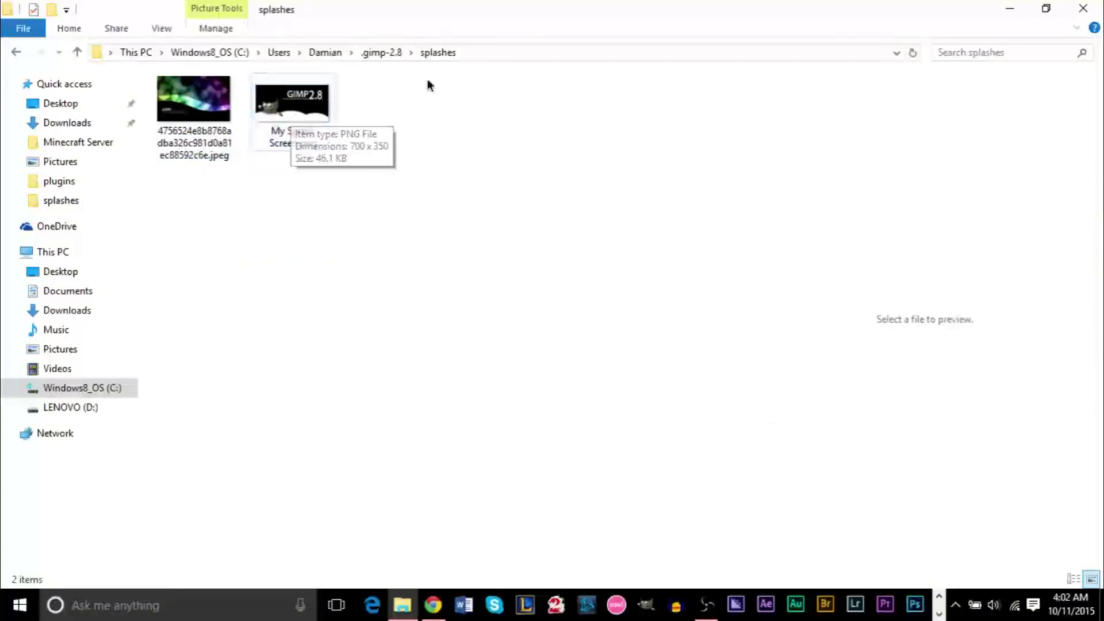
left_click_drag(362, 210, 268, 132)
Step: Close the splashes folder window, launch GIMP to check the splash, then close it
left_click(1083, 9)
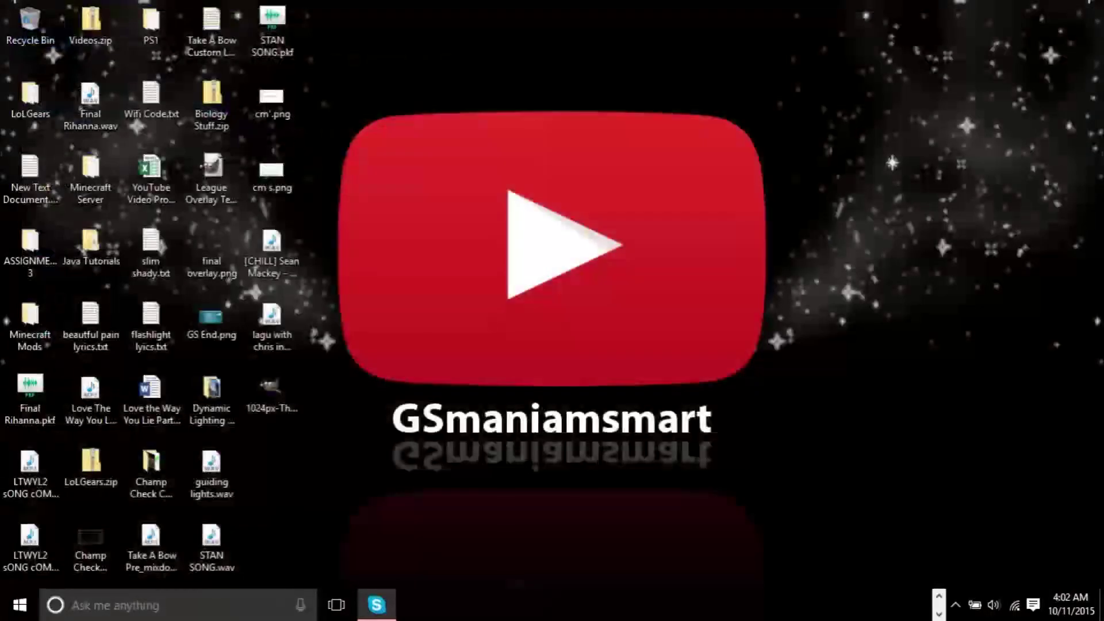
left_click(940, 597)
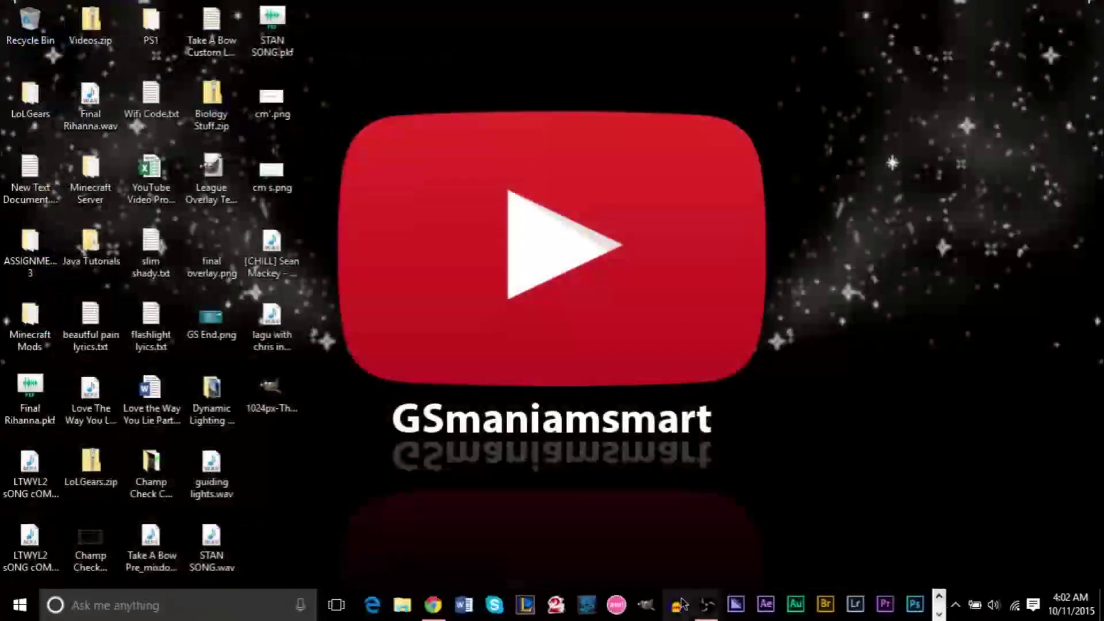
left_click(646, 604)
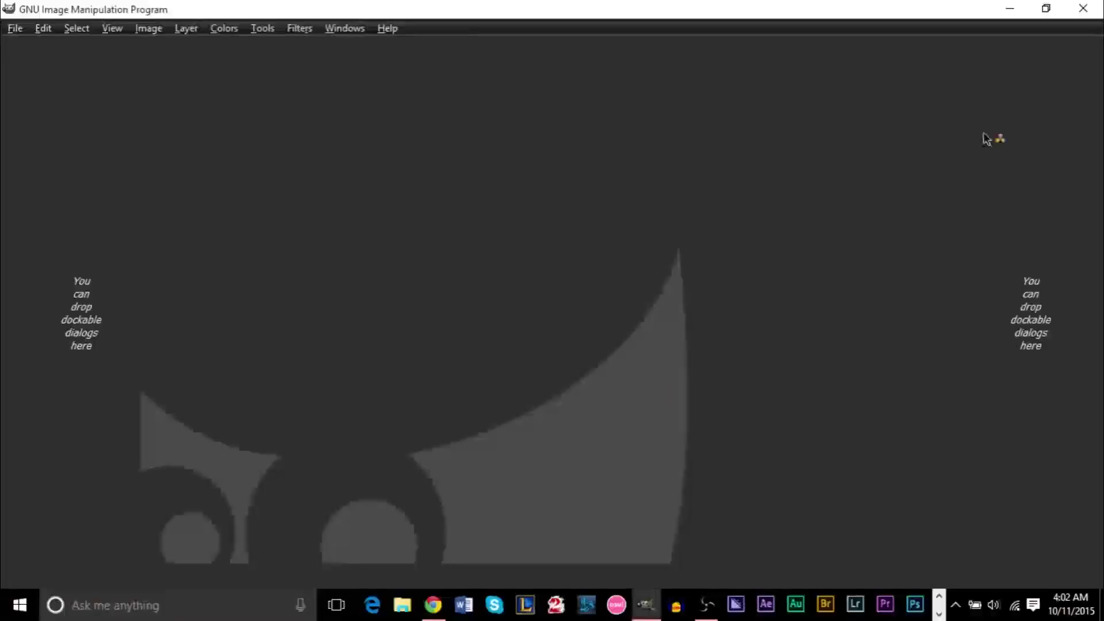
left_click(1088, 8)
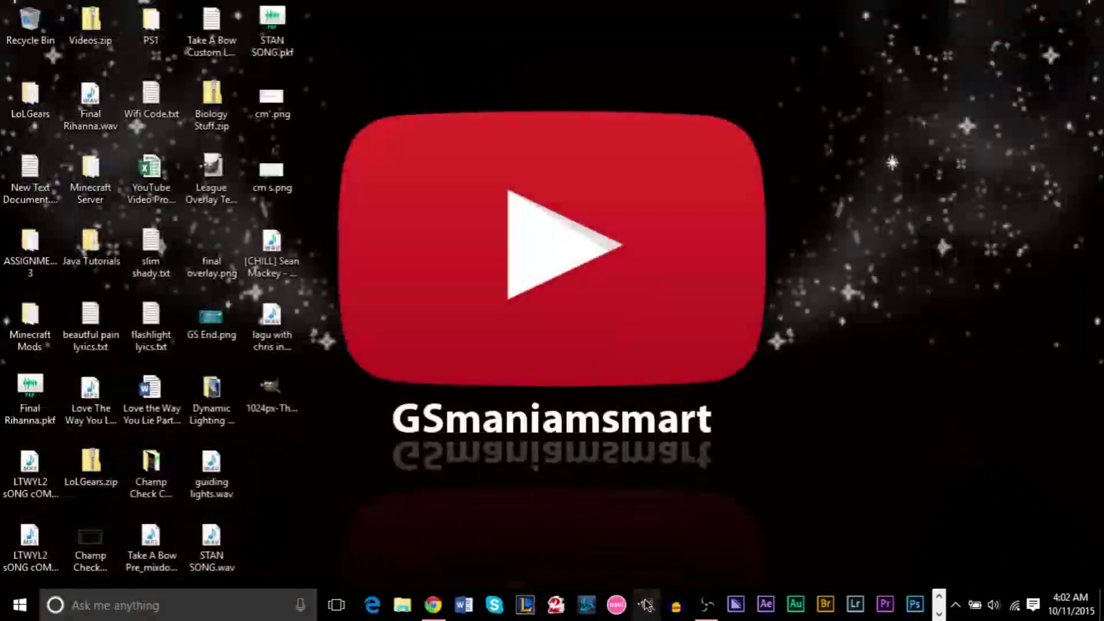
Step: Relaunch GIMP and bring forward the browser showing the stock splash image
left_click(641, 601)
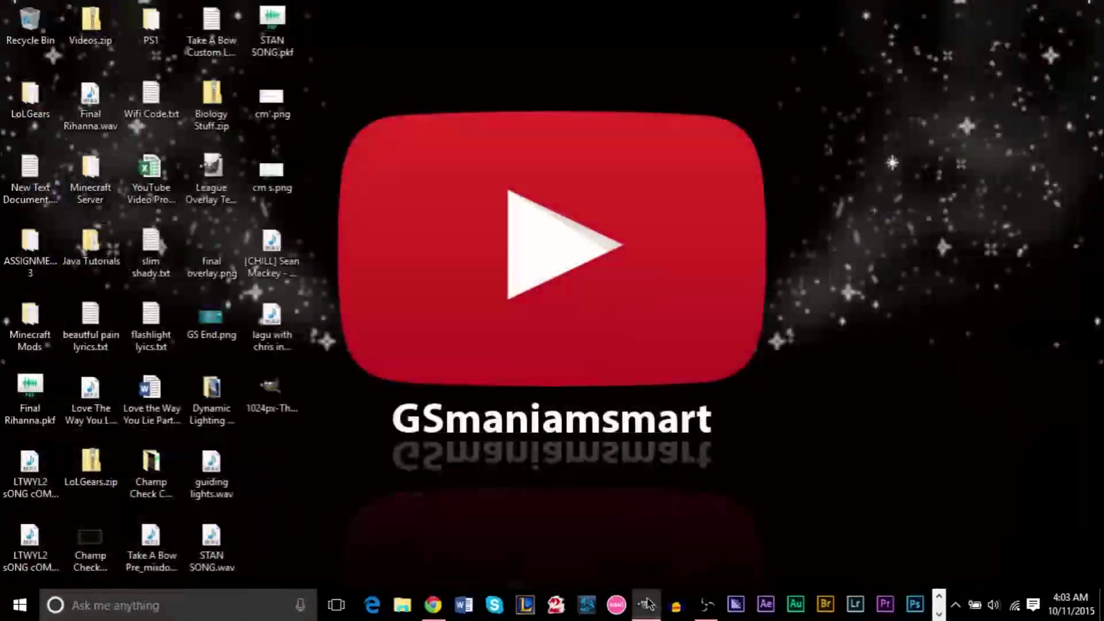
left_click(646, 603)
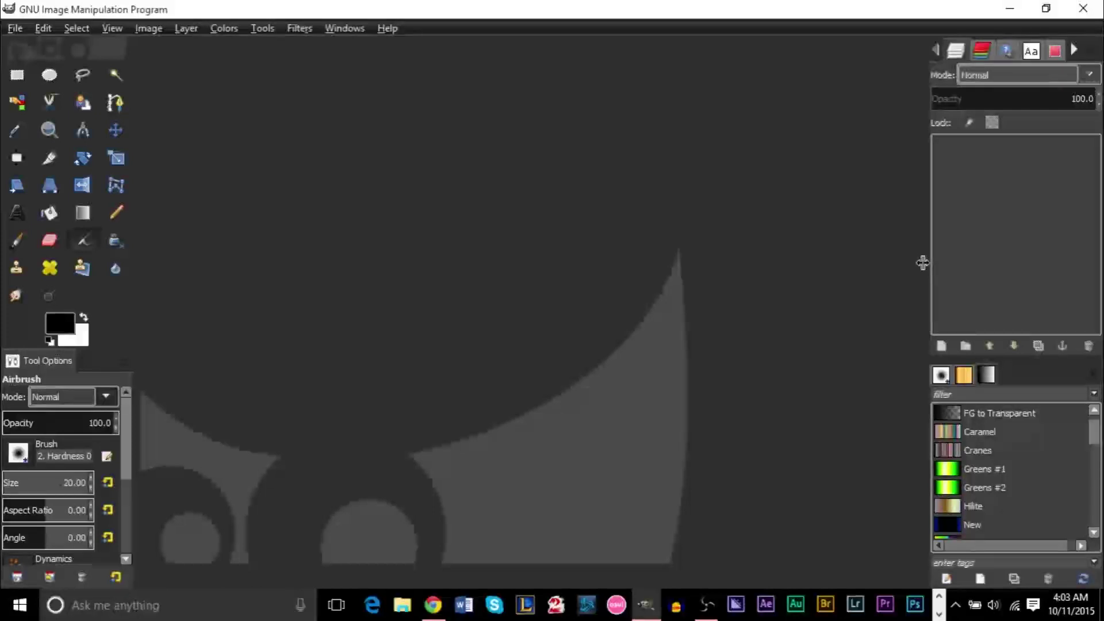
left_click(432, 609)
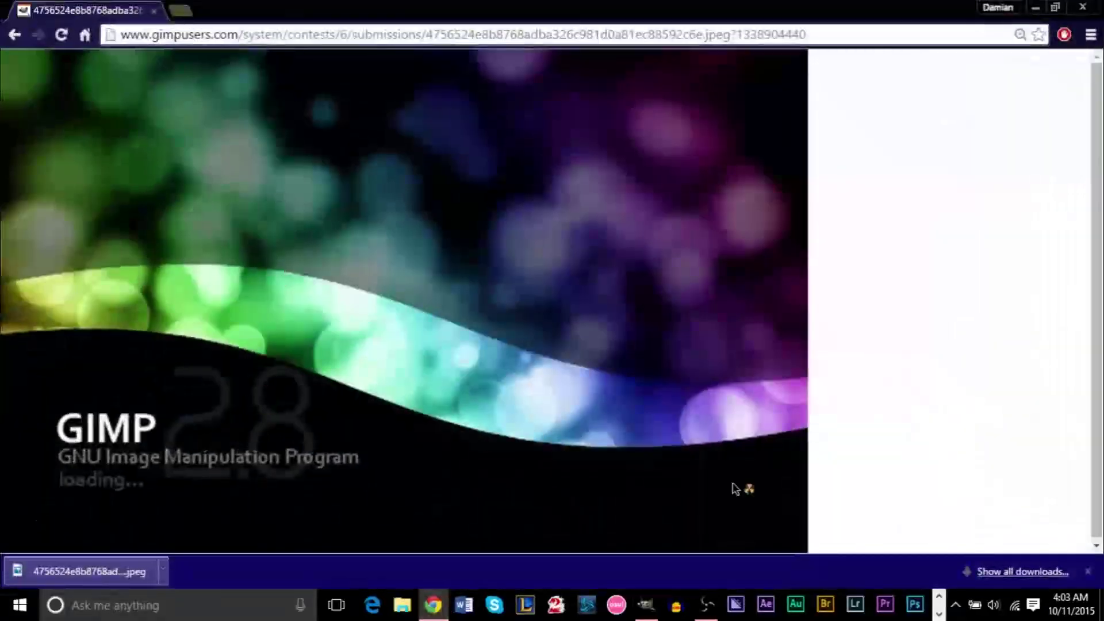
Step: Dismiss the downloads bar and search Google Images for 'gimp splash screens'
left_click(1087, 571)
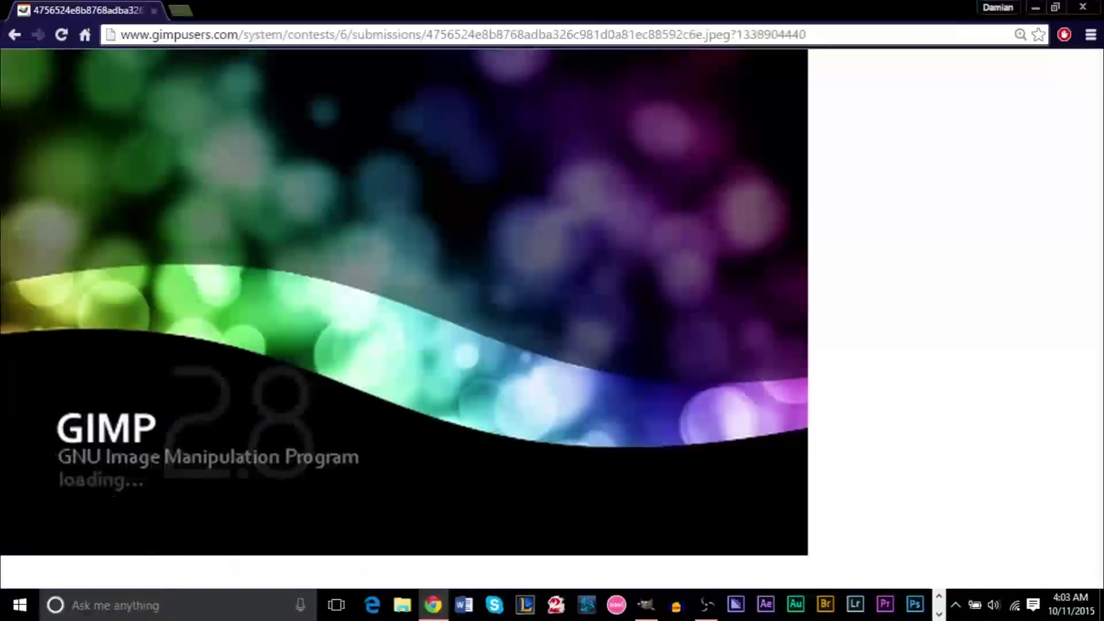
left_click(198, 37)
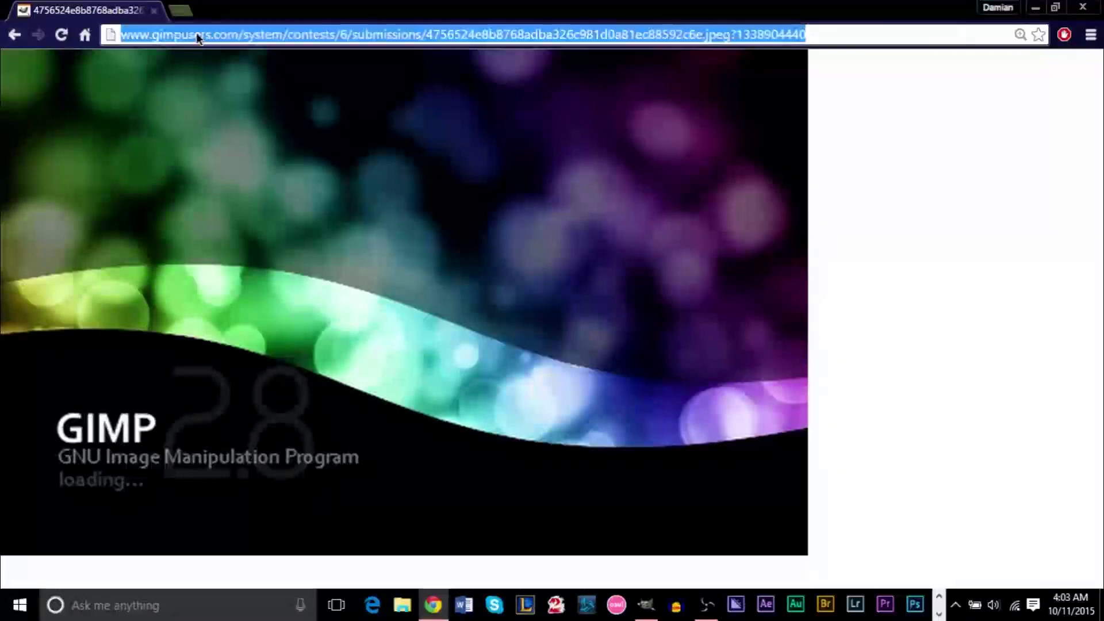
type("gimp splash sc")
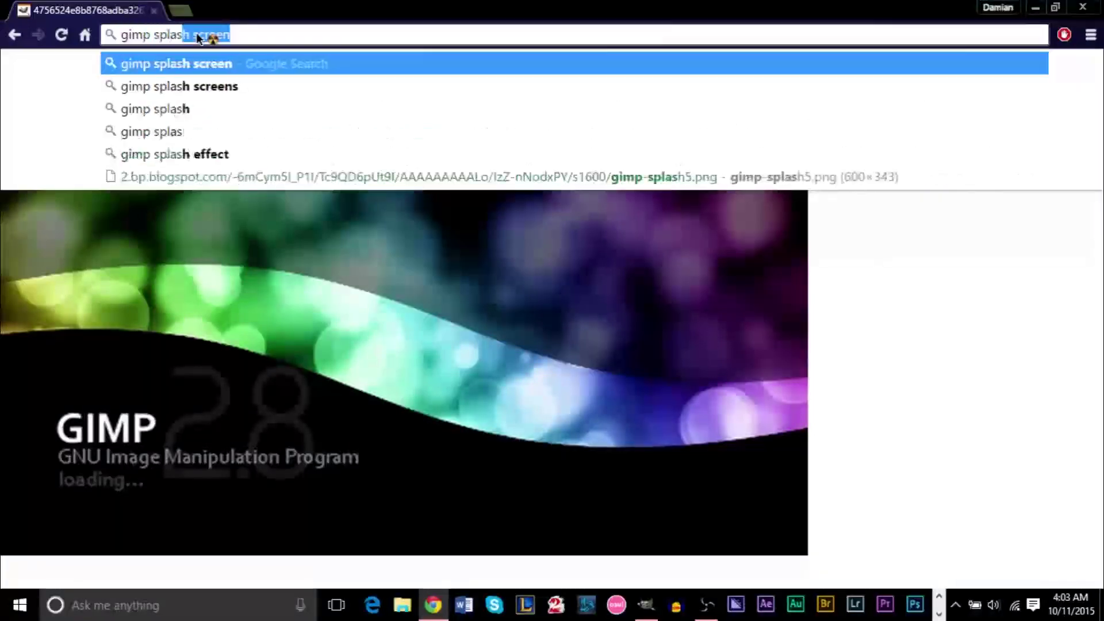
type("reens")
key("Return")
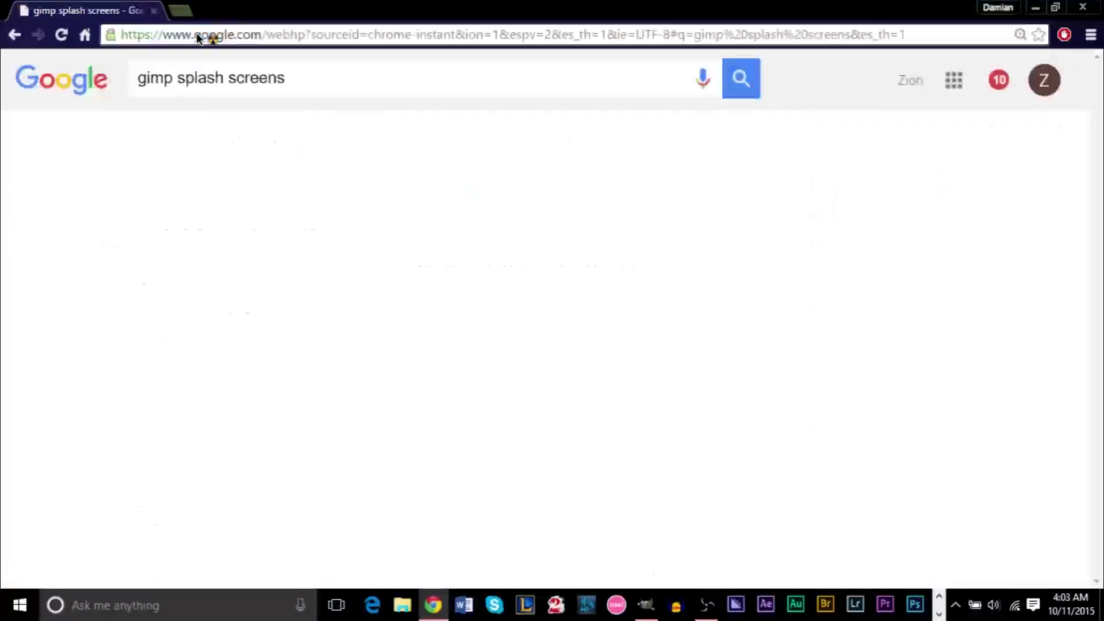
left_click(218, 148)
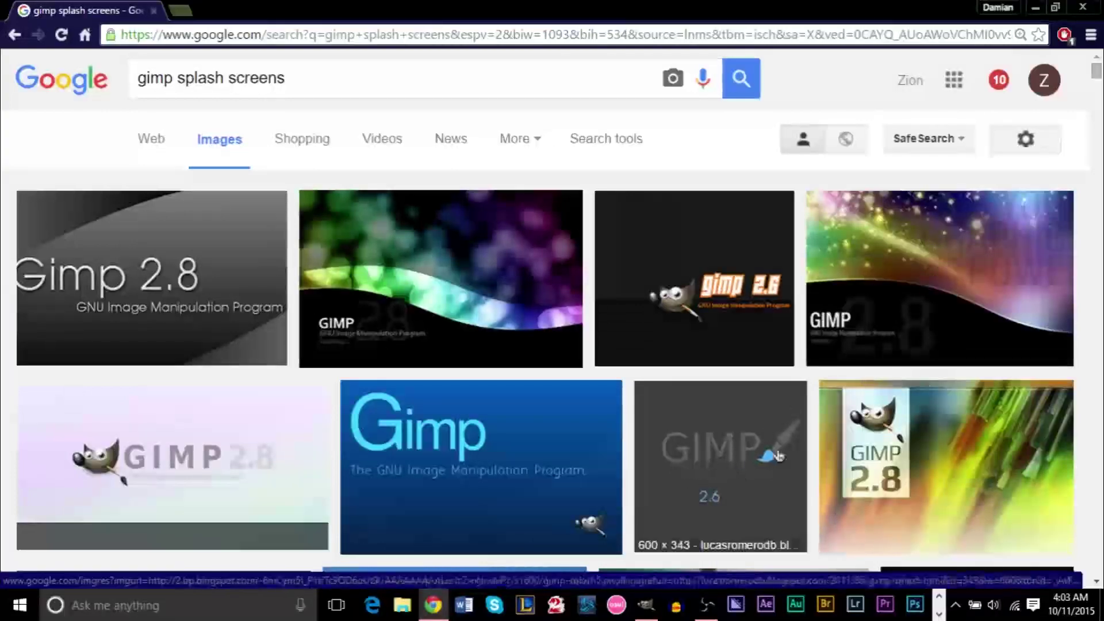
Step: Scroll through the grid of GIMP splash screen designs from different versions
left_click_drag(1097, 73, 1098, 85)
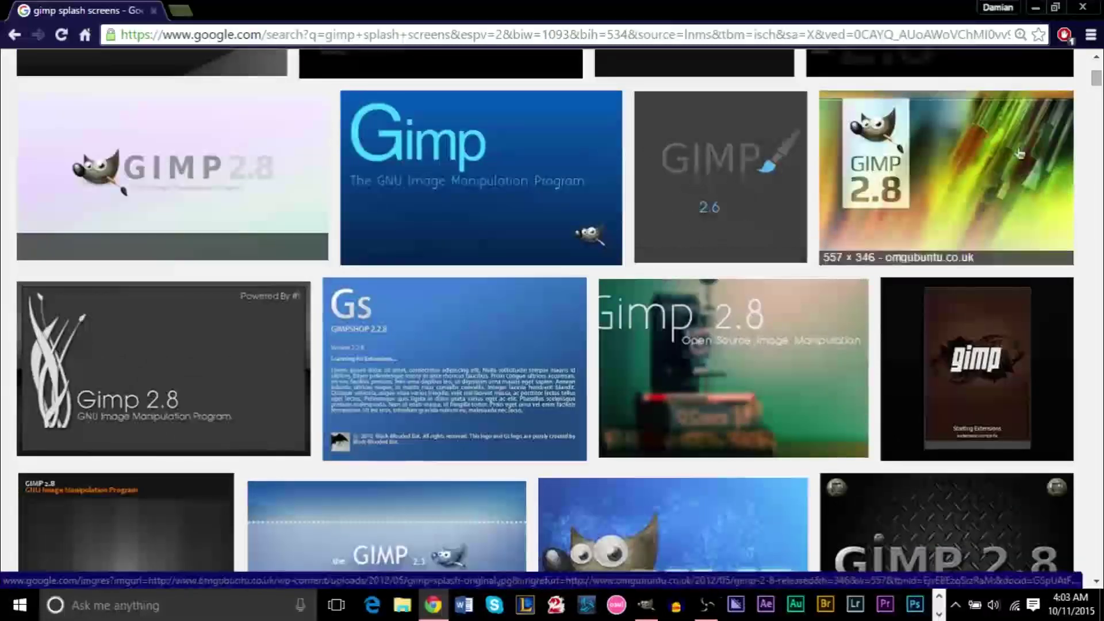
scroll(1100, 82, "down", 10)
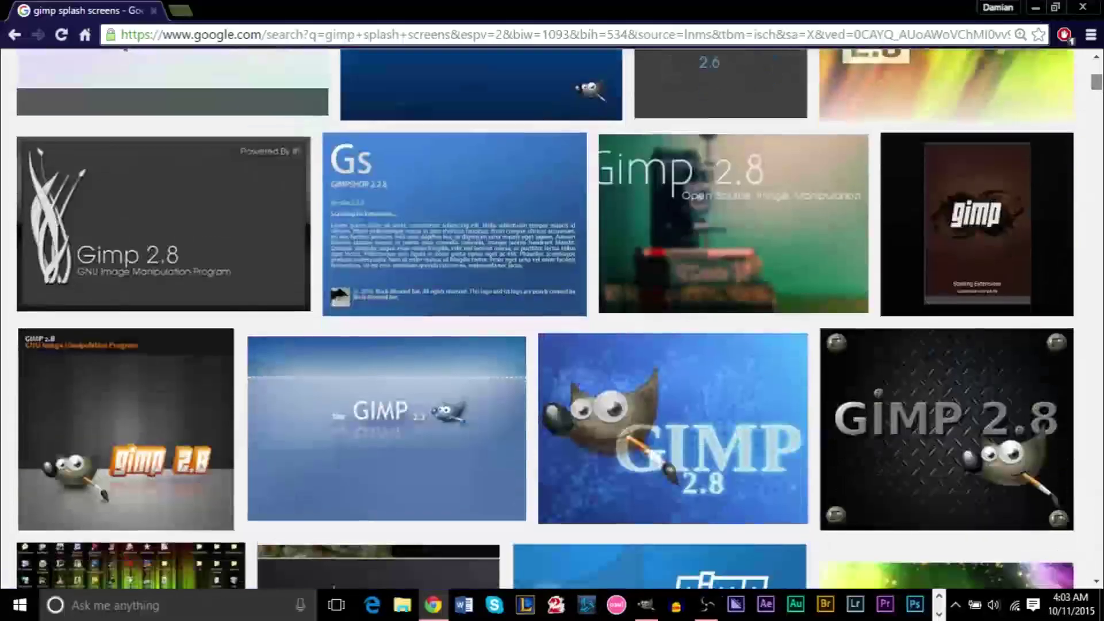
scroll(1099, 83, "down", 12)
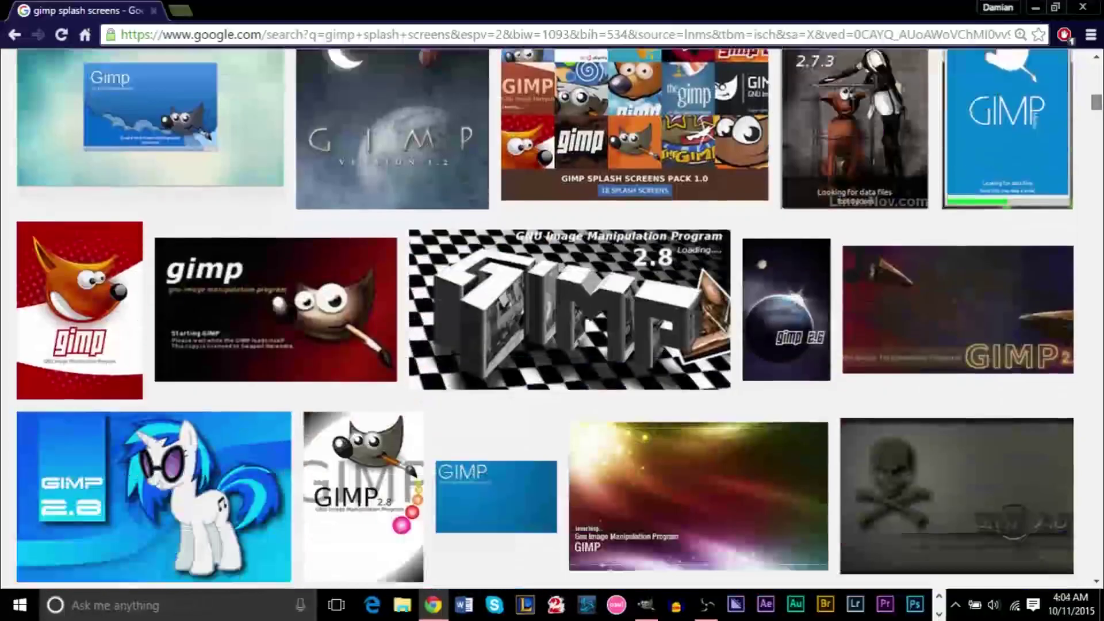
scroll(1100, 82, "down", 8)
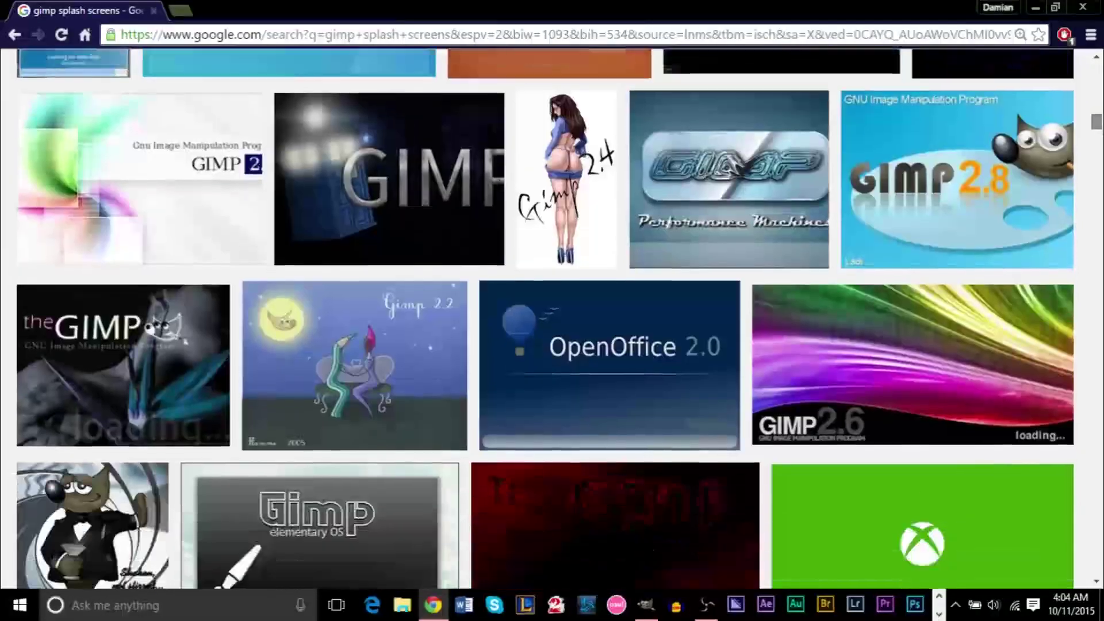
scroll(546, 316, "up", 6)
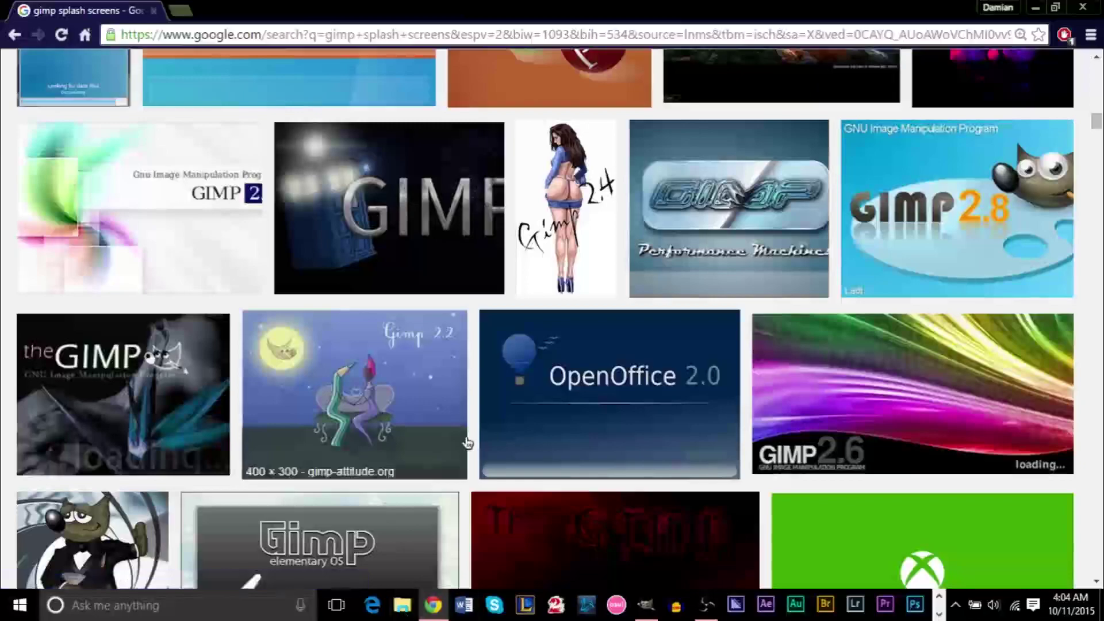
scroll(546, 316, "down", 8)
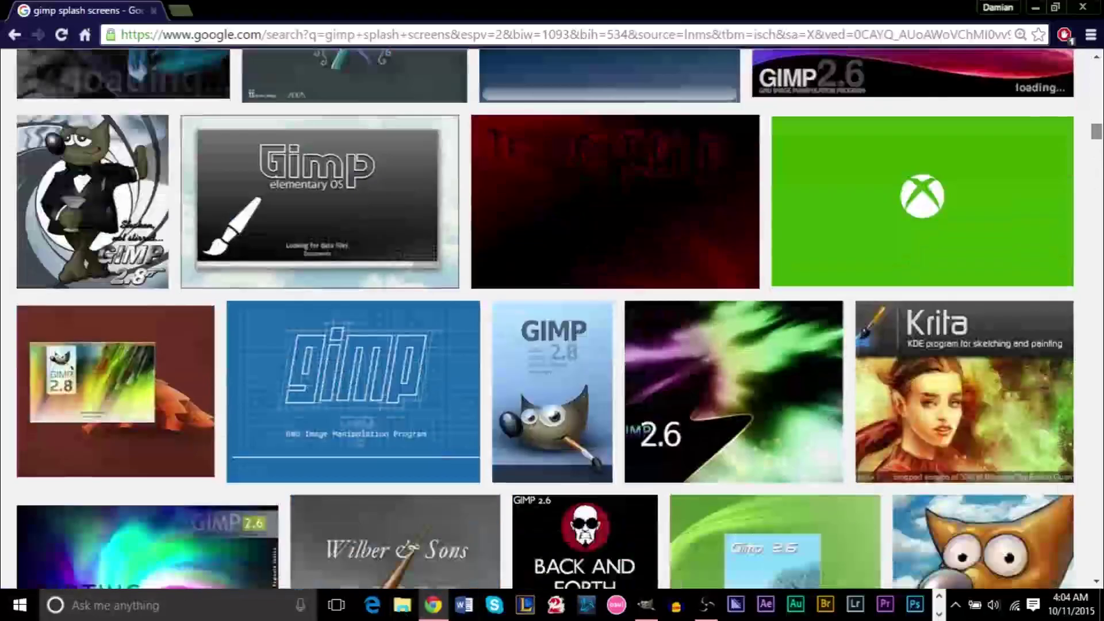
scroll(546, 316, "up", 15)
scroll(547, 316, "up", 15)
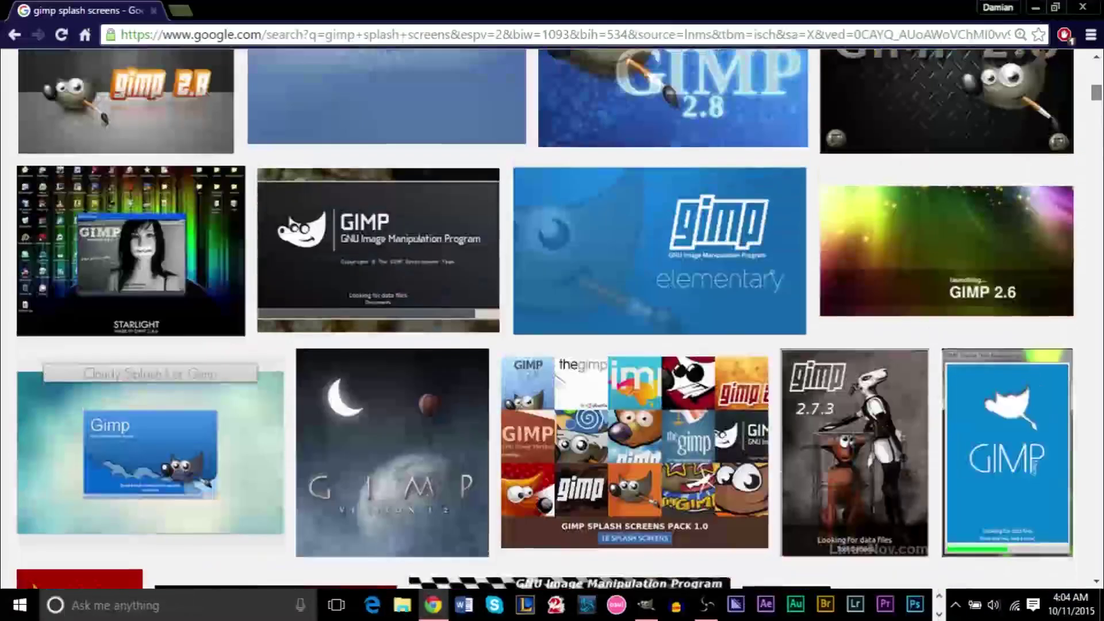